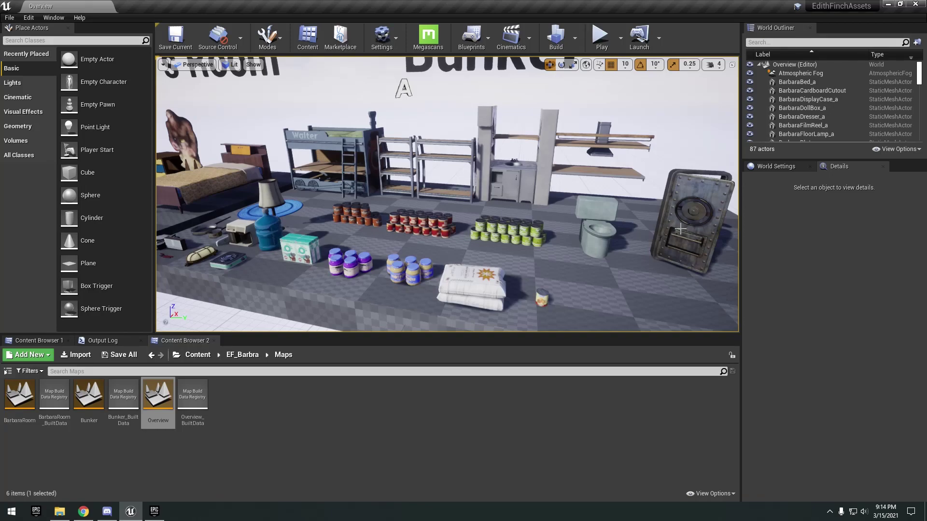
- Switch to the Epic Games Launcher and review the marketplace results for "edith and finch"
mouse_move(613, 192)
right_down()
mouse_move(589, 193)
mouse_move(617, 197)
right_up()
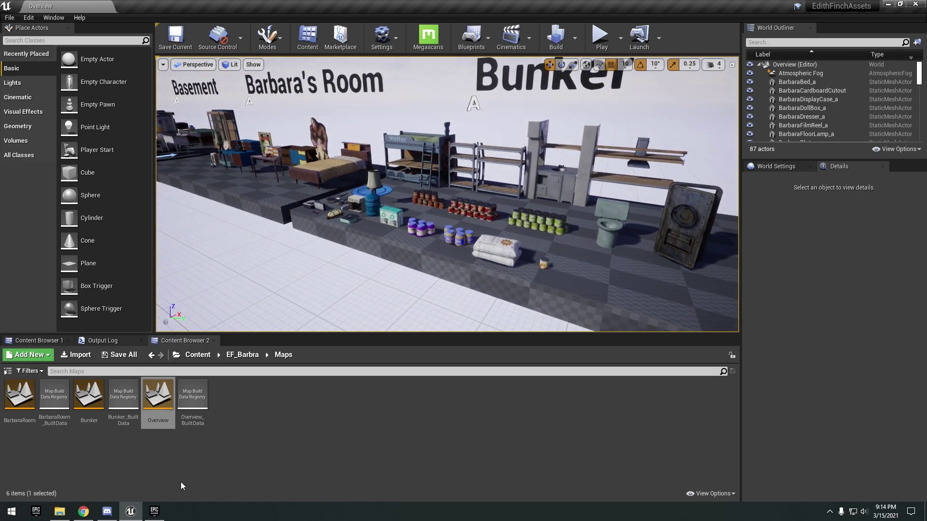
click(155, 511)
scroll(481, 125, down, 4)
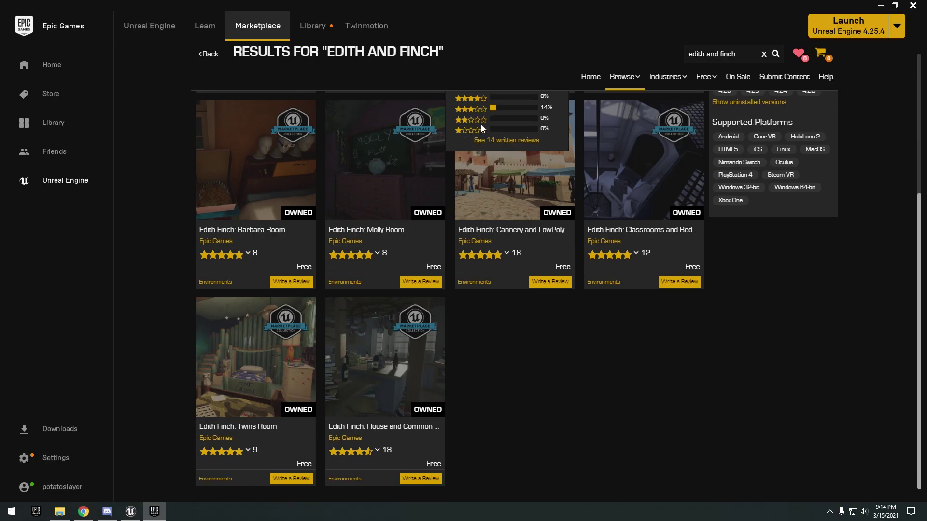
scroll(480, 125, up, 3)
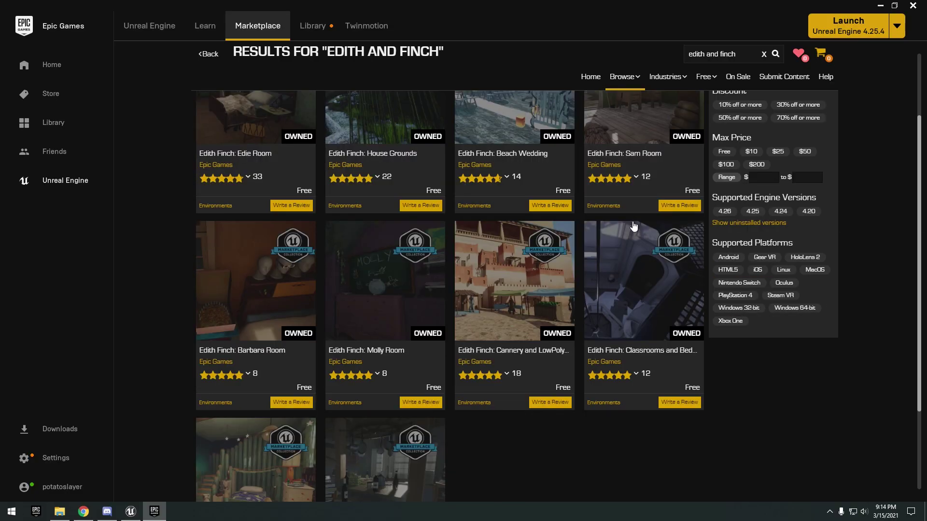
scroll(338, 251, down, 3)
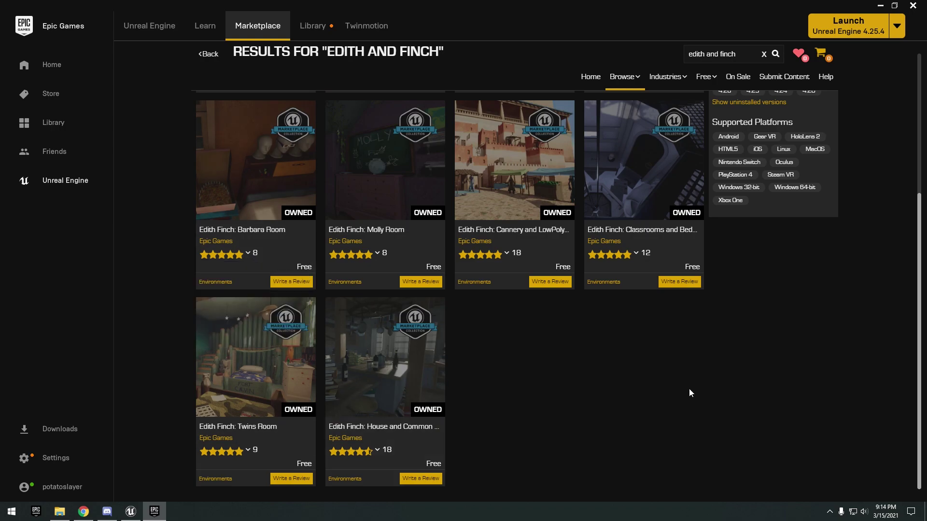
scroll(690, 392, up, 5)
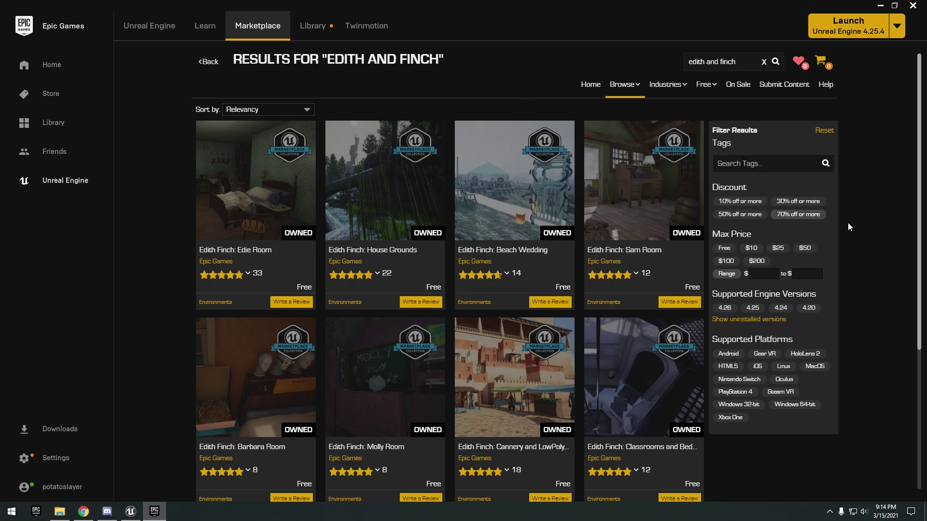
click(881, 5)
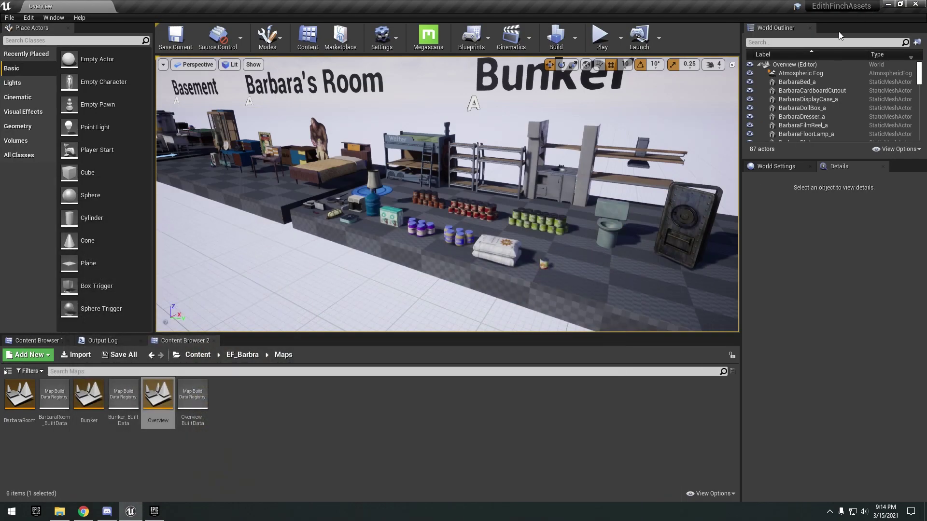
- Go to the root Content folder and compare its asset folders with the Edith Finch packs in the launcher
click(198, 355)
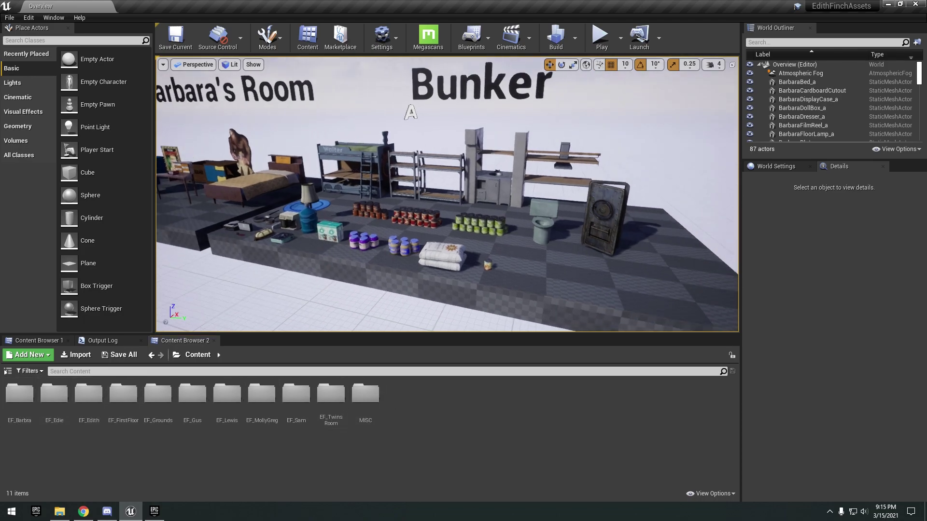
scroll(601, 220, up, 3)
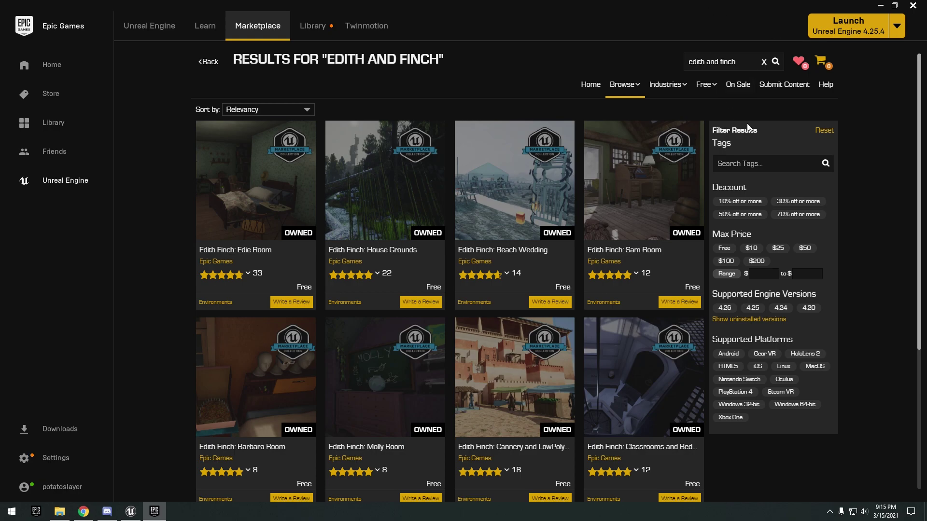
scroll(526, 198, down, 3)
scroll(551, 203, up, 3)
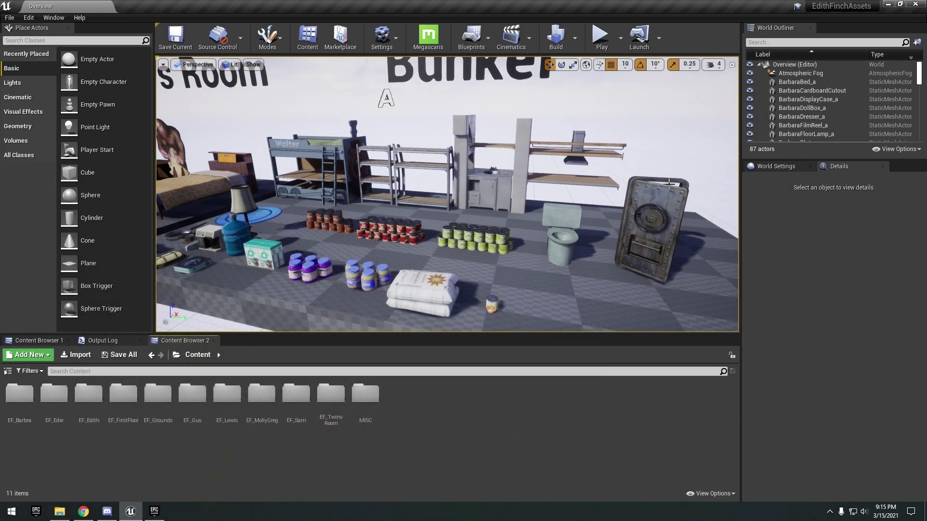
right_drag(643, 186, 634, 203)
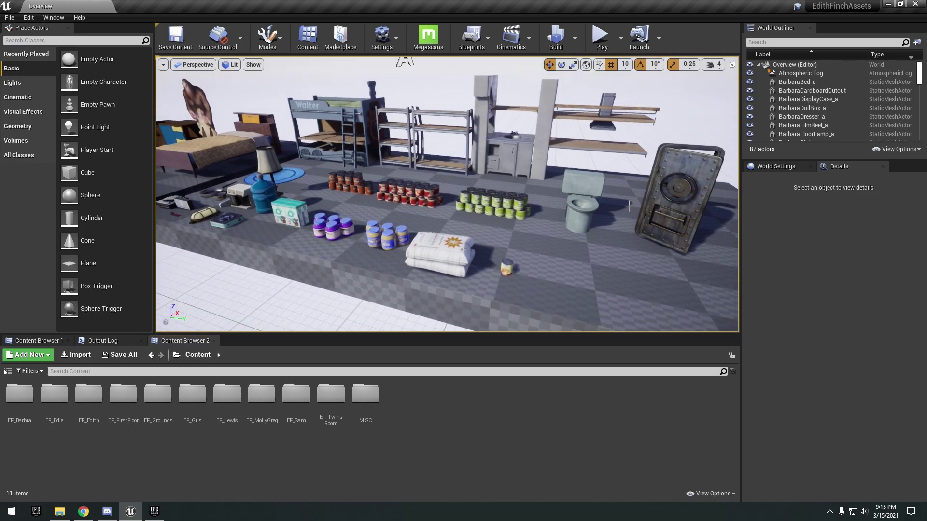
right_drag(629, 206, 618, 196)
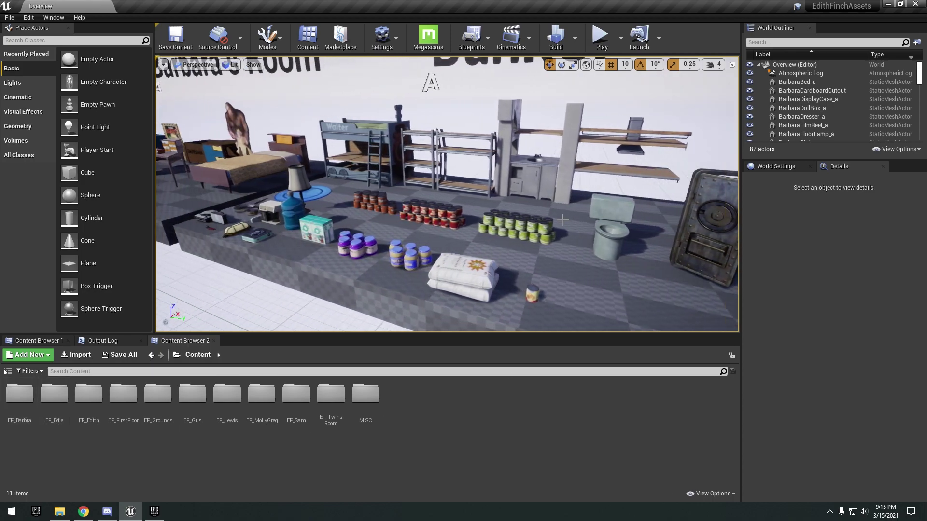
- Open the Maps folder inside EF_Barbra
click(28, 407)
double_click(28, 407)
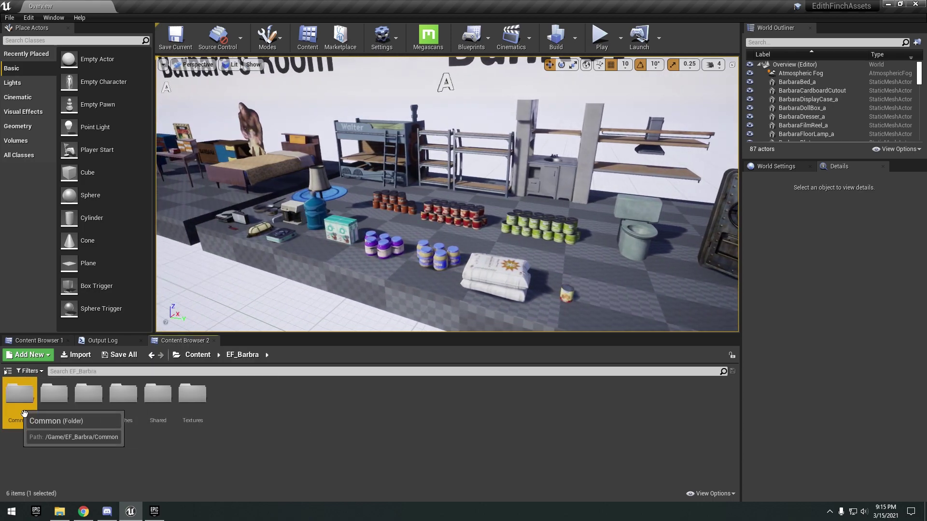
double_click(20, 399)
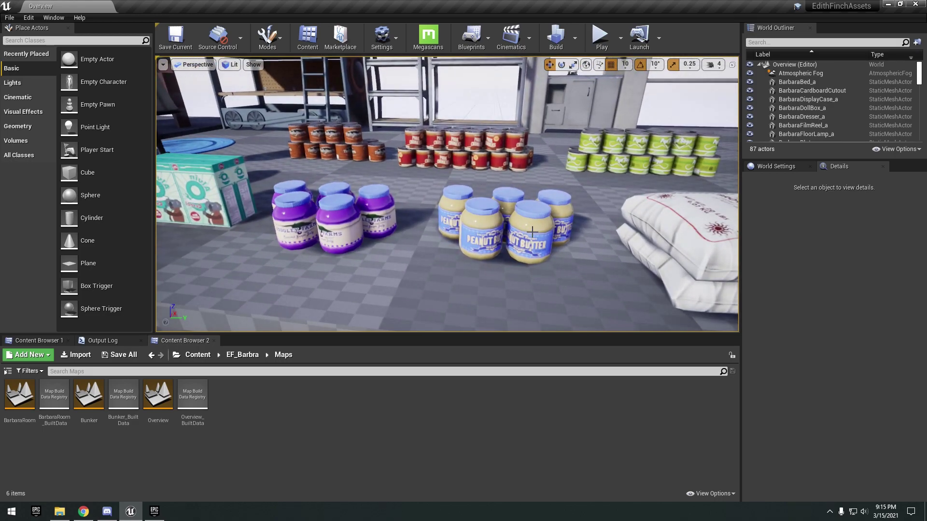
- Examine the bunker's peanut butter jars, peaches can and small household props up close
click(503, 253)
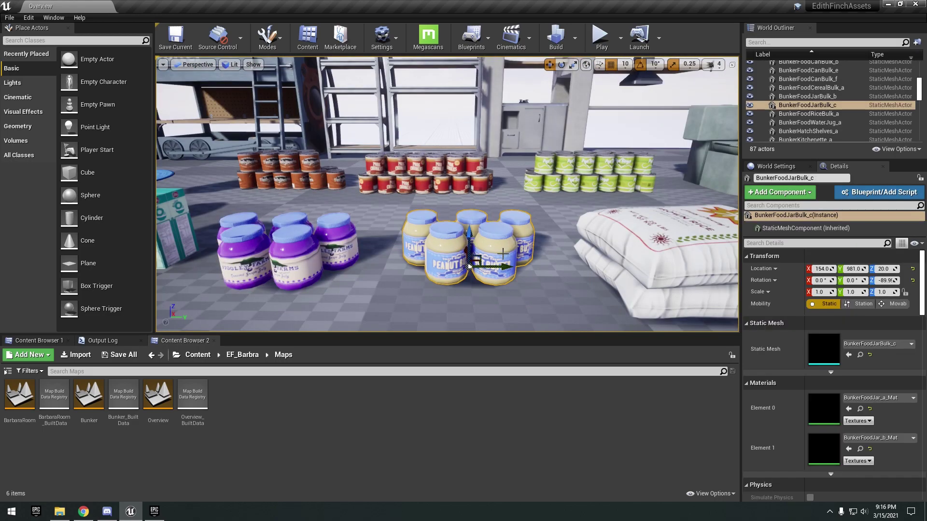
key(d)
right_click(565, 252)
key(a)
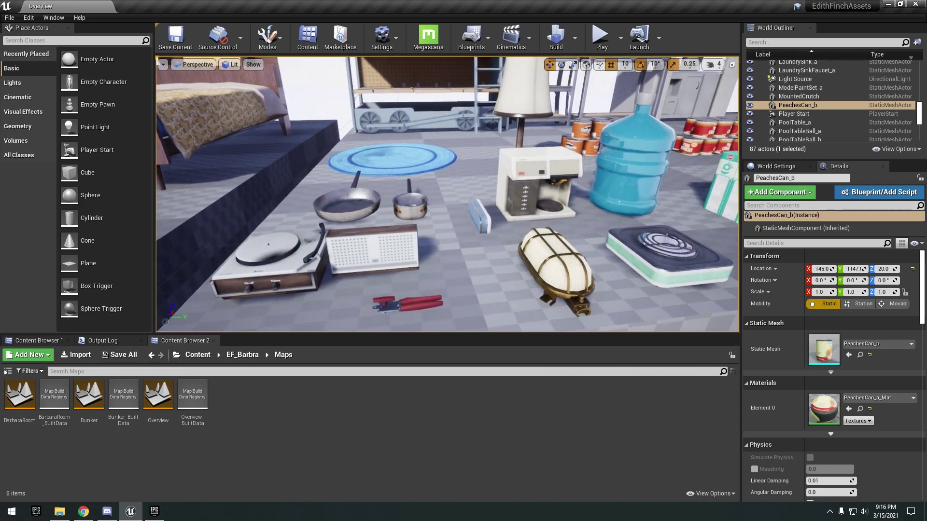
right_drag(566, 252, 569, 217)
key(w)
key(s)
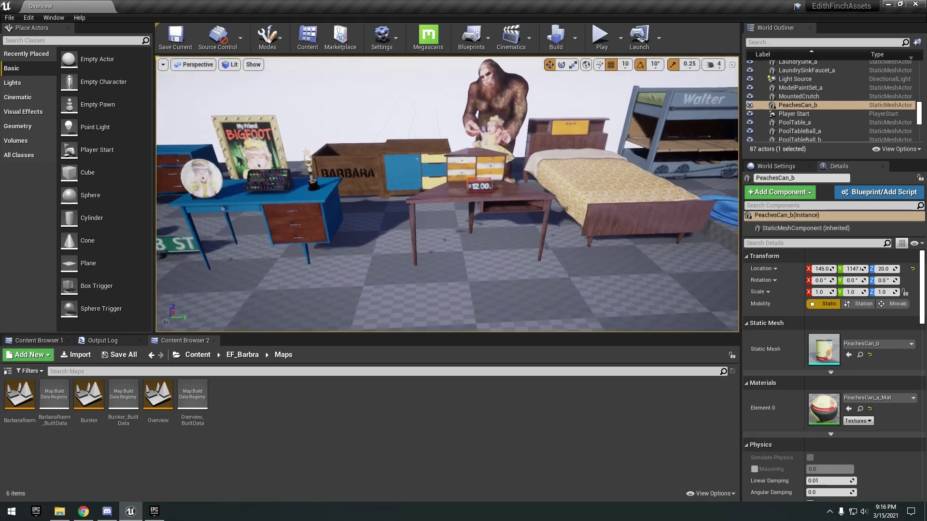
- Select the brown desk, the model paint set and the blue desk in the Barbara's Room section to inspect them
click(573, 215)
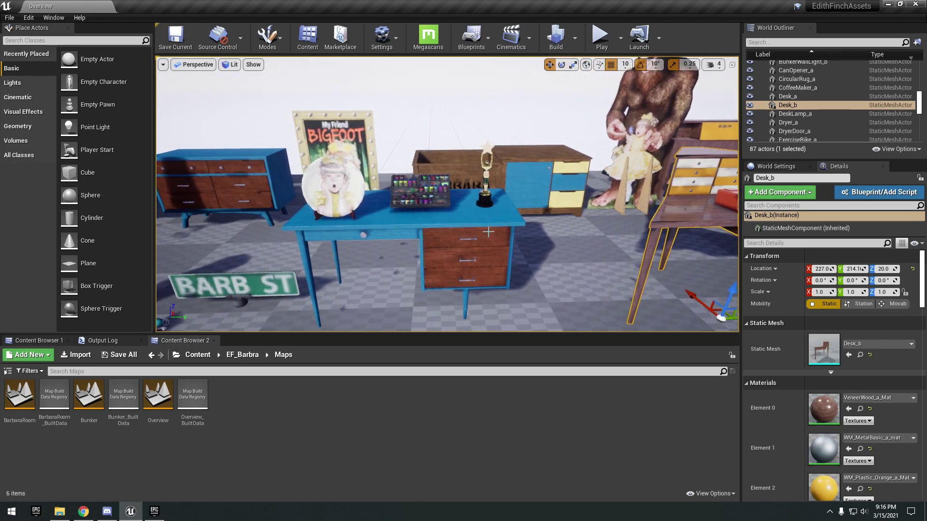
click(448, 218)
click(449, 200)
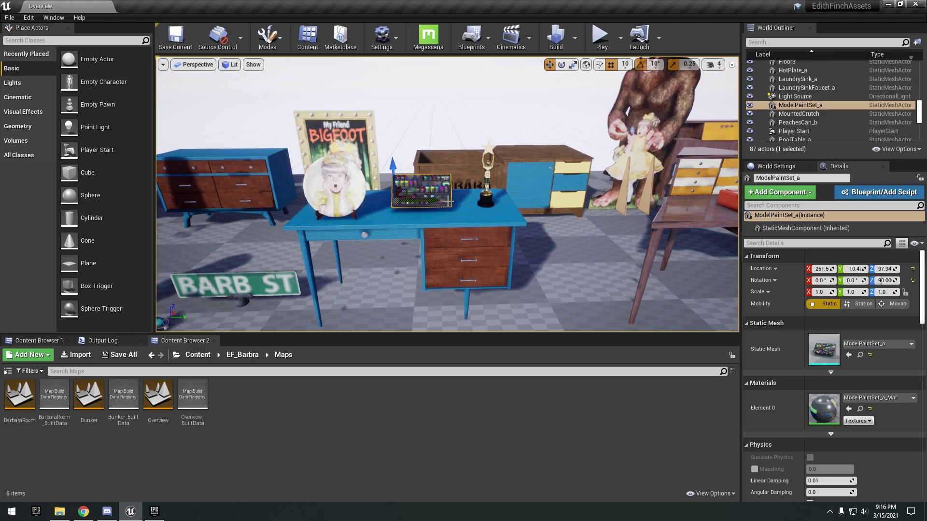
click(478, 228)
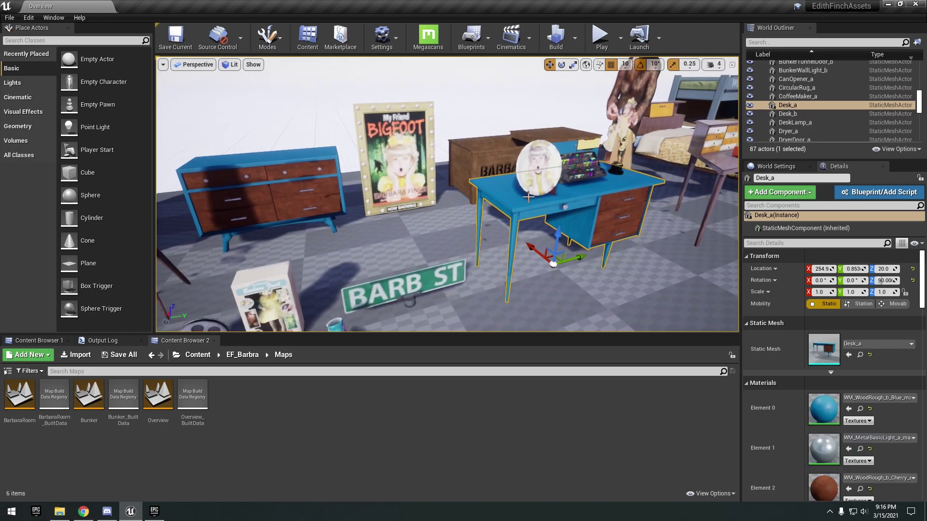
- Tour the remaining props from the BARB ST sign to the basement's water heater, laundry sink and pool table
key(w)
mouse_move(478, 228)
right_down()
mouse_move(487, 234)
mouse_move(483, 203)
mouse_move(487, 213)
mouse_move(476, 212)
mouse_move(483, 211)
right_up()
key(w)
key(s)
right_drag(545, 204, 563, 235)
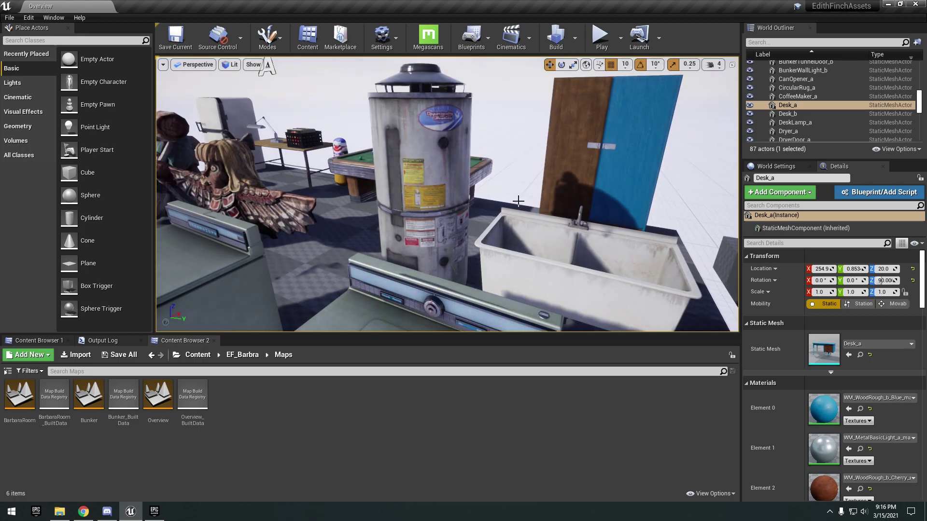
right_drag(518, 201, 458, 218)
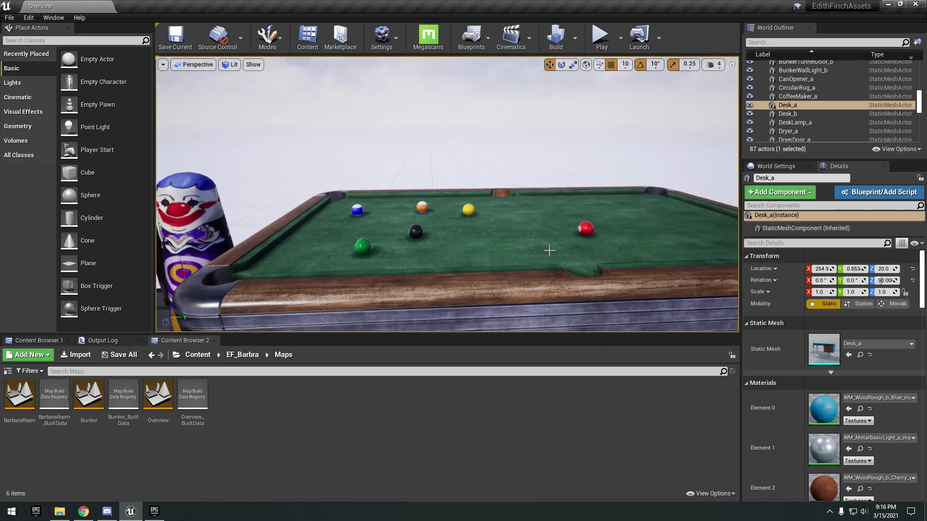
right_drag(549, 251, 455, 240)
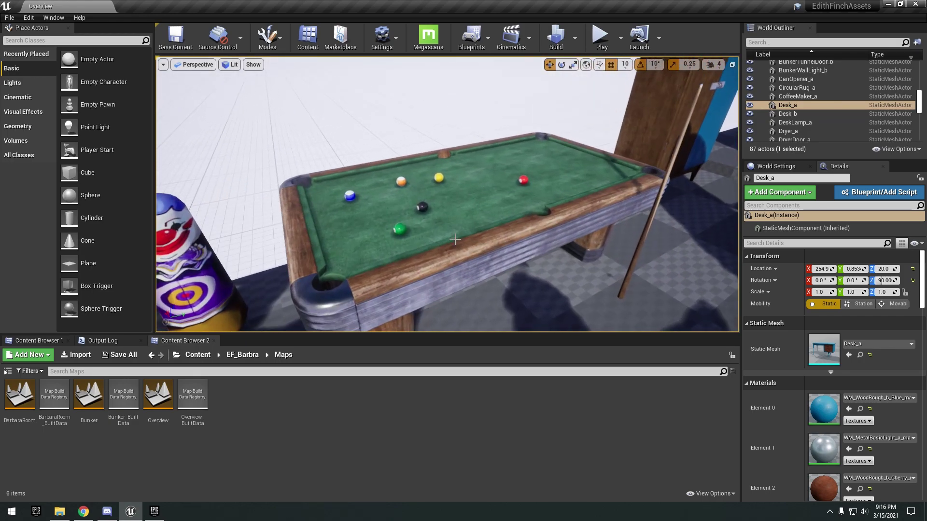
- Select the blue pool ball for inspection, and focus the view on the box of records on the workbench
click(350, 197)
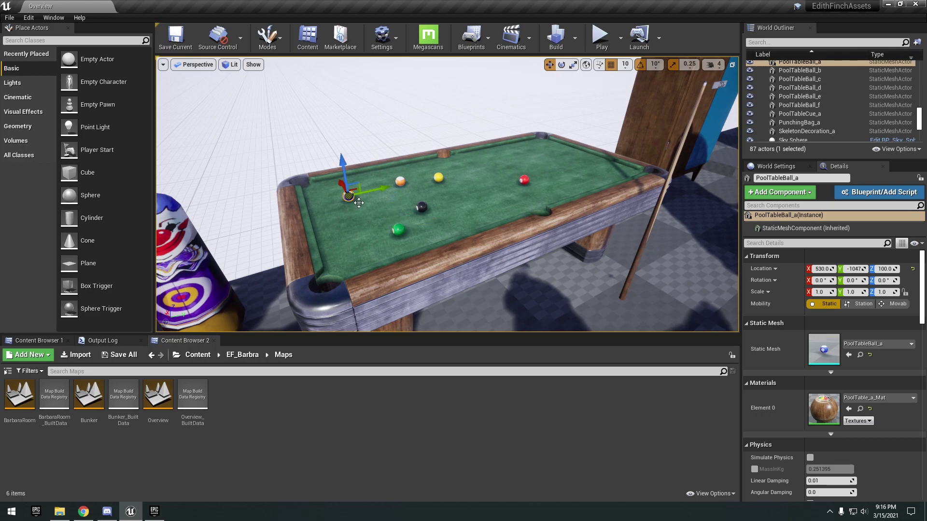
right_drag(534, 207, 533, 211)
click(587, 205)
click(602, 194)
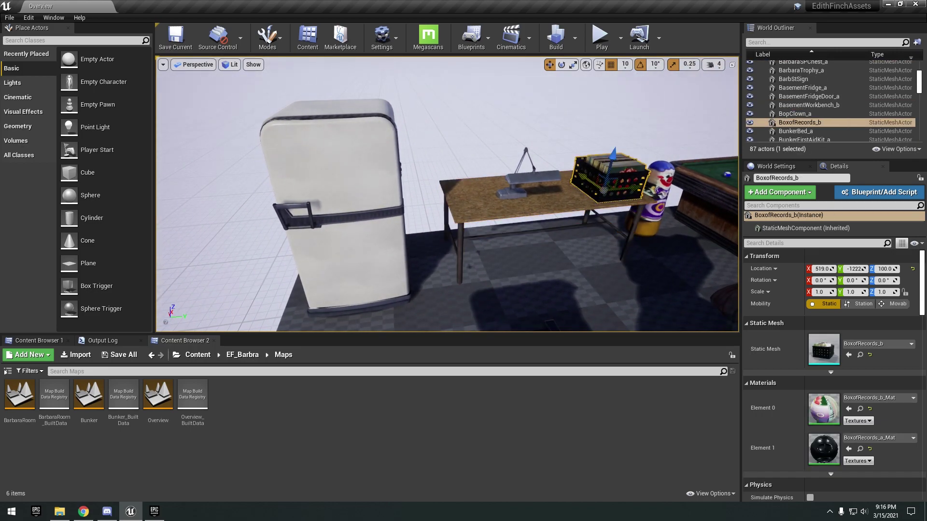
key(f)
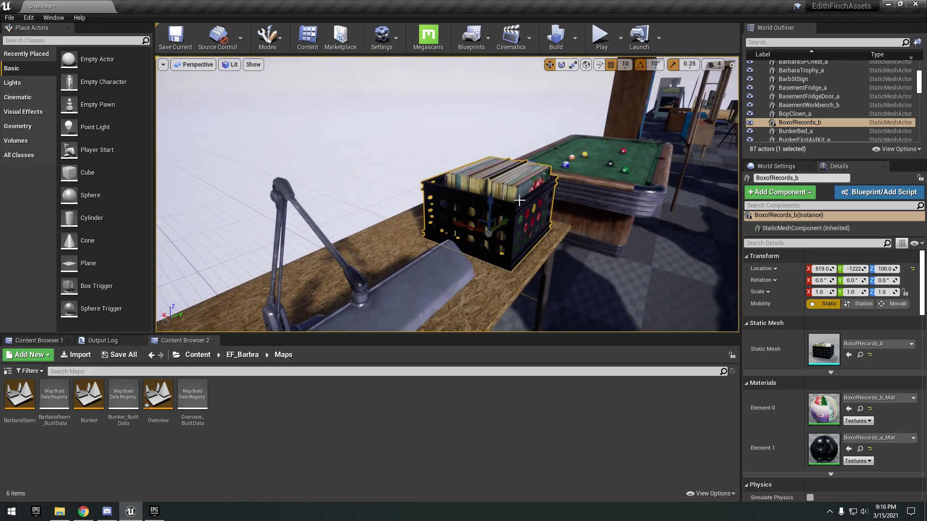
- Try moving the basement fridge door away from the fridge body, and undo the move
right_drag(519, 200, 518, 204)
click(453, 222)
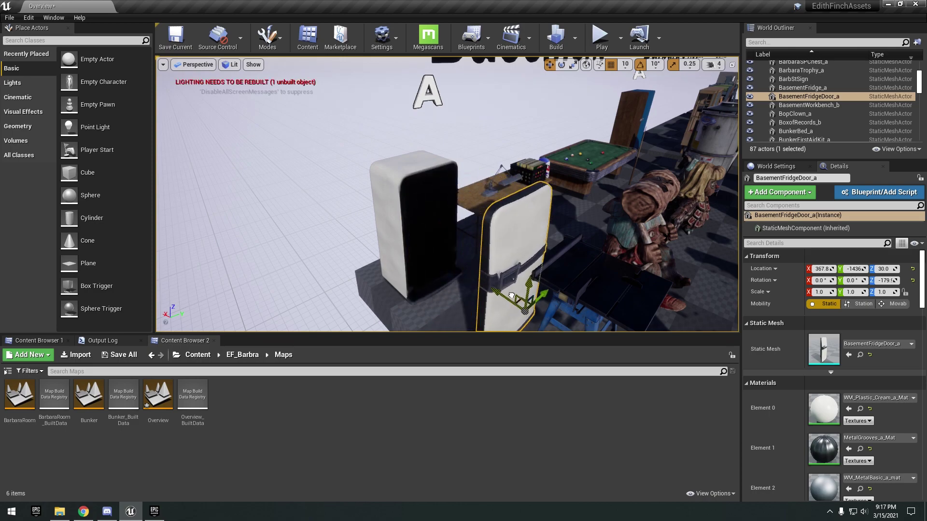
right_drag(503, 264, 504, 263)
key(ctrl+z)
- Select the table saw for inspection, and open the Bunker map
click(480, 220)
right_drag(479, 219, 480, 220)
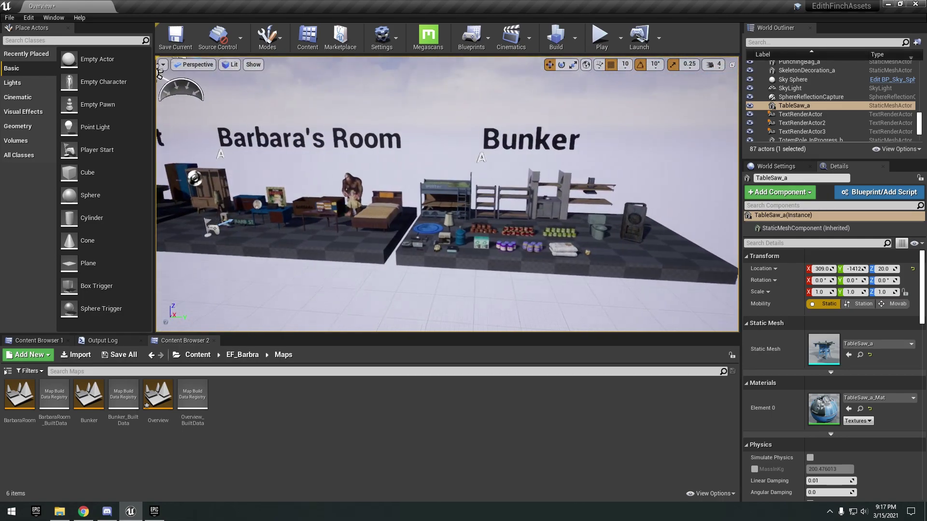
double_click(102, 401)
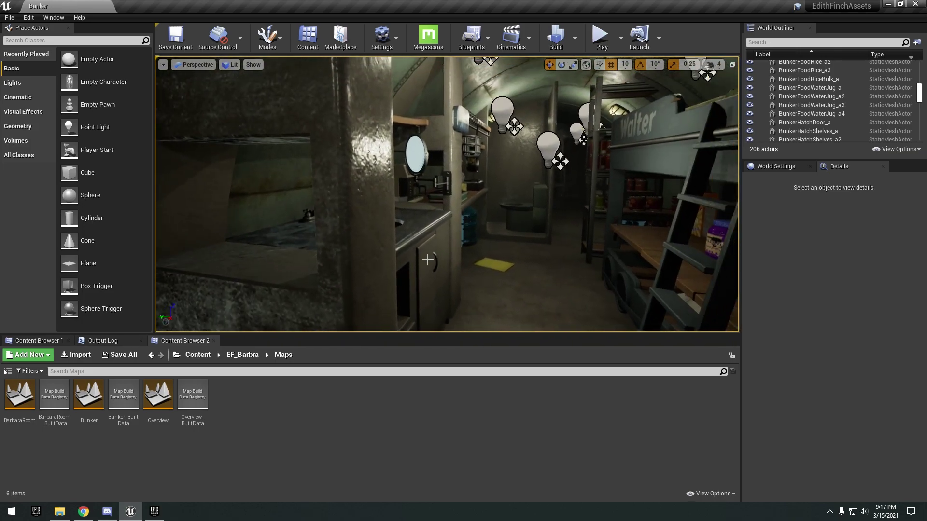
- Open the BarbaraRoom map and bring the blue desk and the bedside area into view
click(22, 403)
double_click(28, 412)
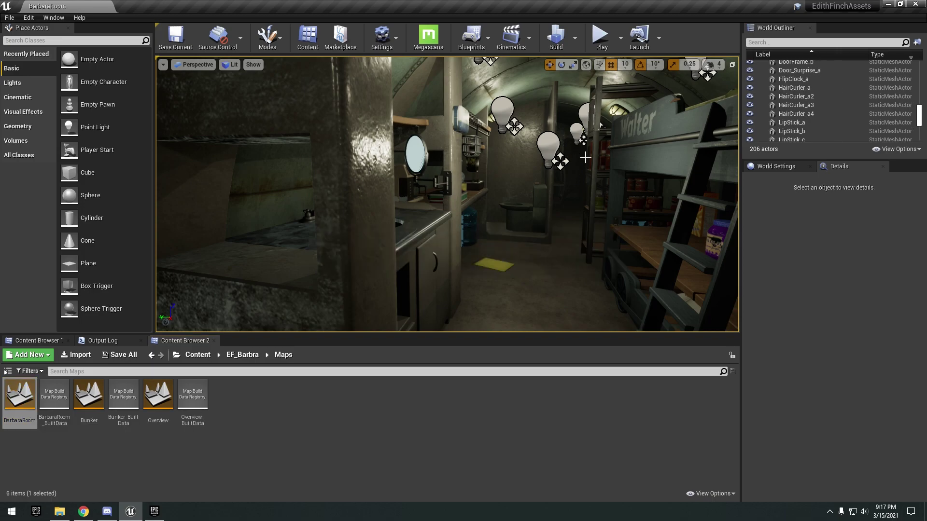
right_drag(579, 155, 705, 176)
key(w)
right_drag(573, 195, 719, 208)
key(w)
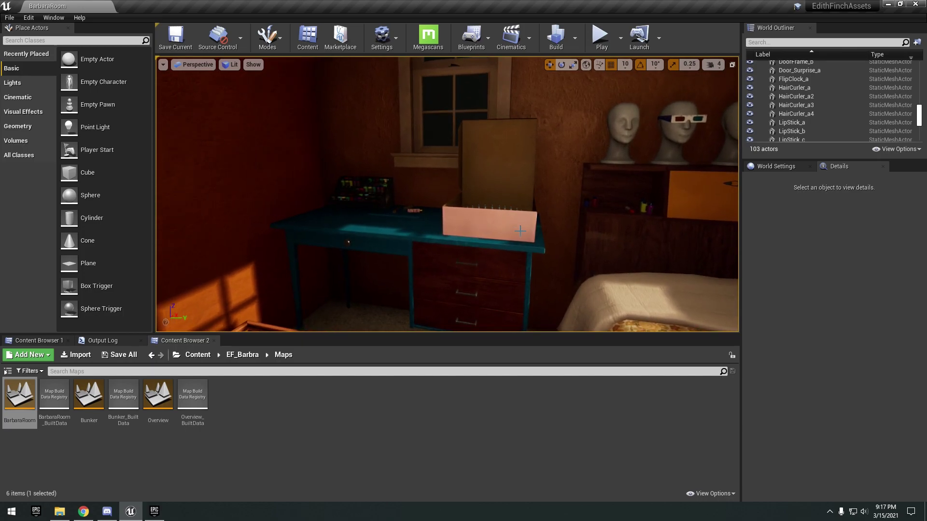
right_drag(530, 228, 537, 228)
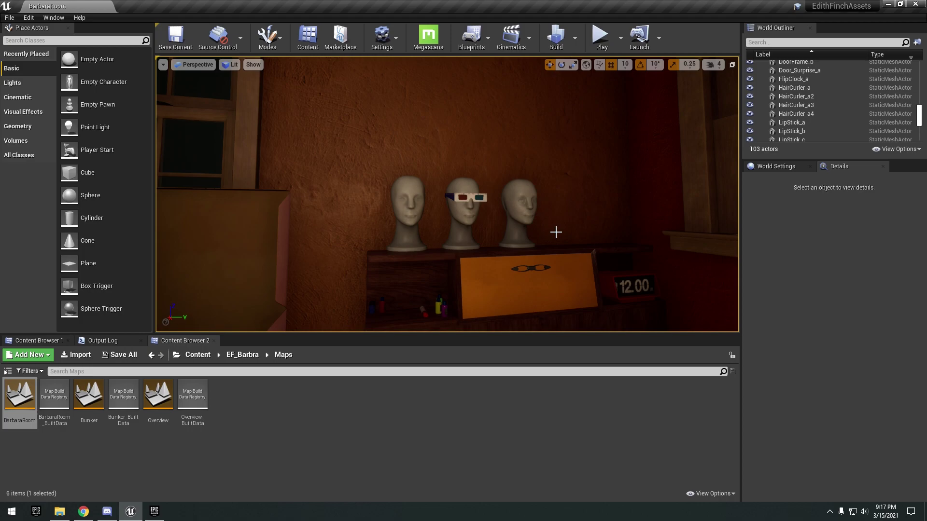
- Examine the mannequin heads, the draped dresser, the bed and the Bigfoot figure in Barbara's room
key(w)
right_drag(556, 233, 549, 214)
key(s)
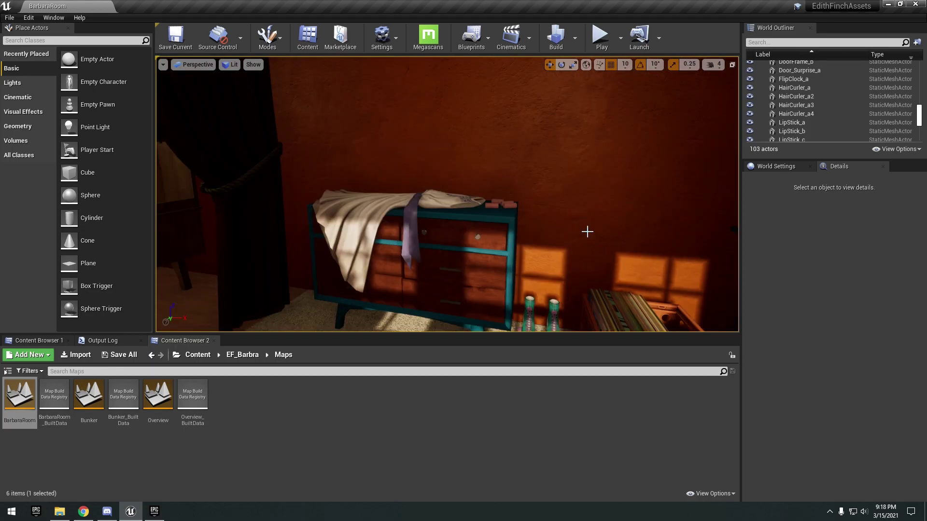
key(w)
right_drag(588, 232, 566, 241)
key(s)
key(w)
- Open the Overview map from the Maps folder of EF_Edie
click(199, 355)
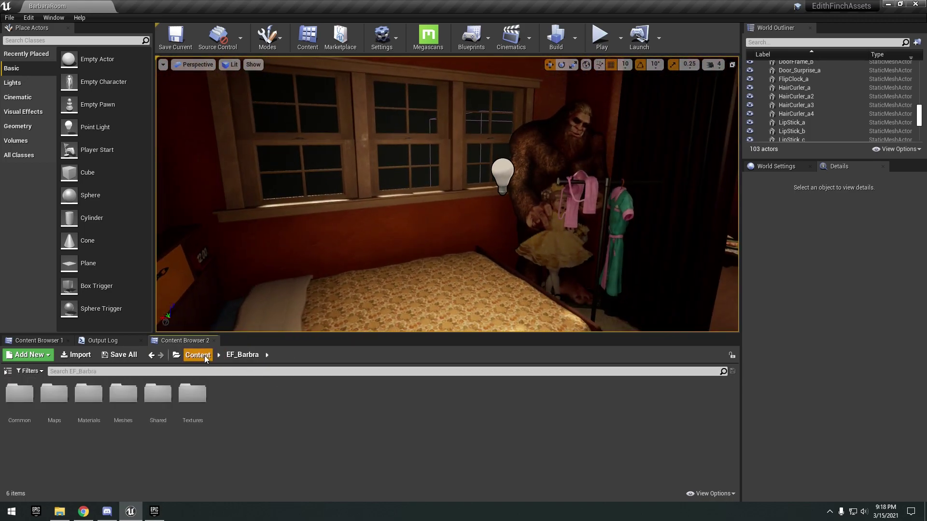
double_click(70, 410)
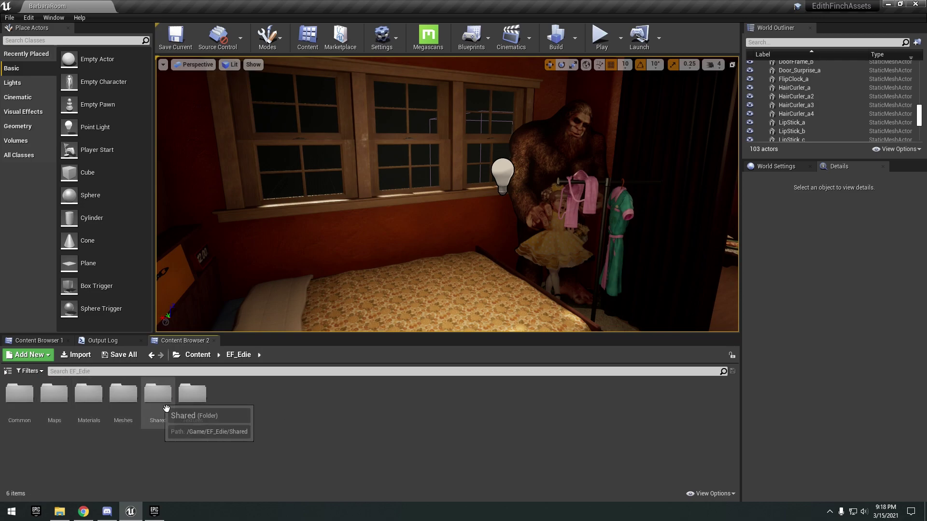
double_click(69, 410)
click(102, 410)
double_click(89, 396)
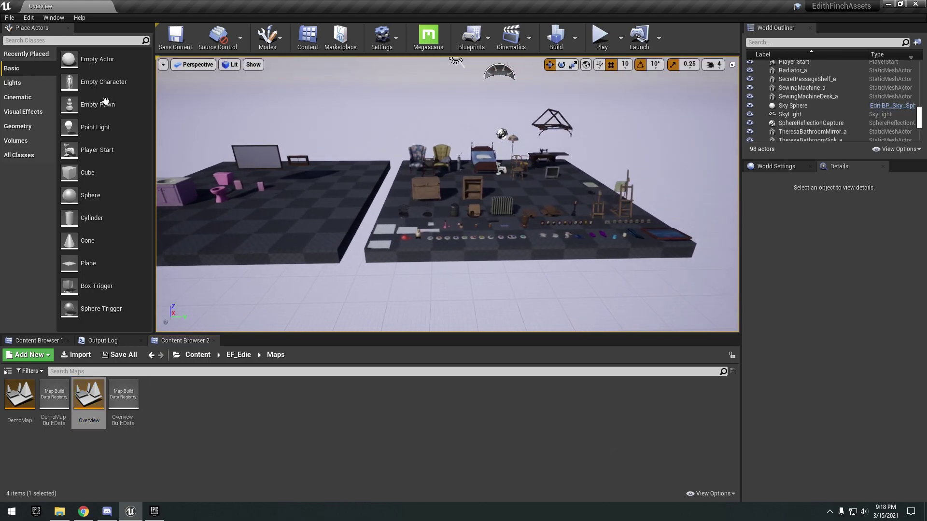
- Approach the prop platform of the Edie overview and select the framed blueprint at its front corner for inspection
key(w)
right_drag(416, 193, 536, 230)
key(d)
key(w)
key(d)
key(w)
key(d)
right_drag(515, 188, 490, 203)
key(d)
key(d)
key(w)
click(363, 256)
- Examine the rolled blueprints, small picture frames, oval bird portraits and book stacks along the platform's front edge
key(s)
right_drag(363, 256, 324, 234)
key(w)
drag(517, 183, 517, 195)
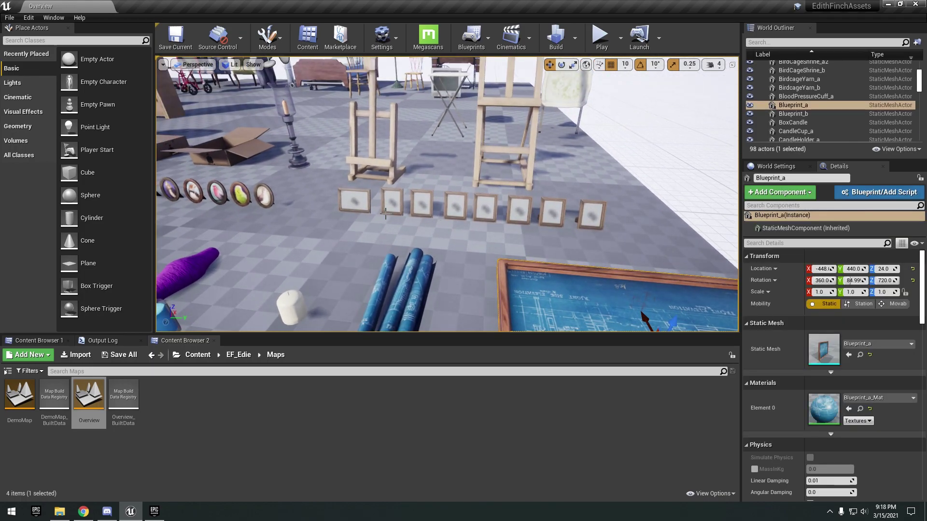
key(a)
right_drag(385, 214, 387, 192)
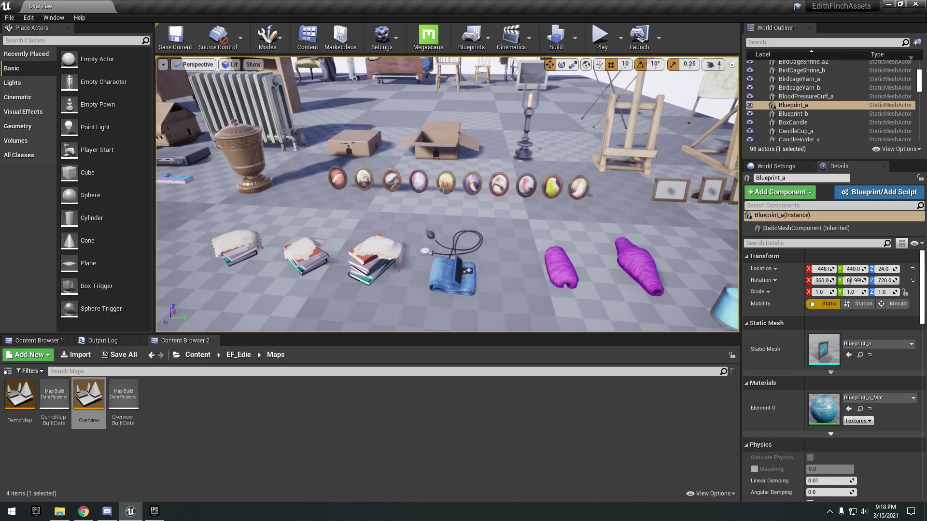
key(w)
mouse_move(578, 199)
right_down()
mouse_move(578, 207)
mouse_move(583, 189)
right_up()
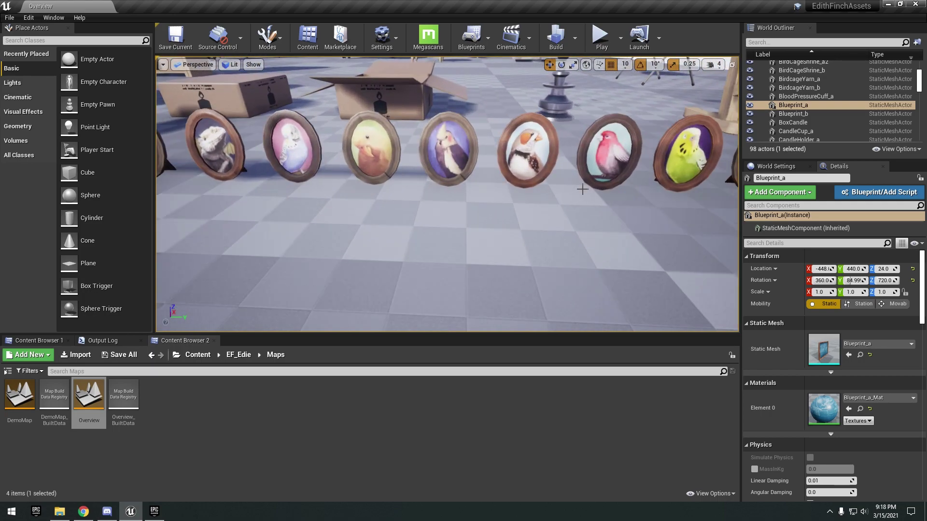
scroll(590, 192, down, 5)
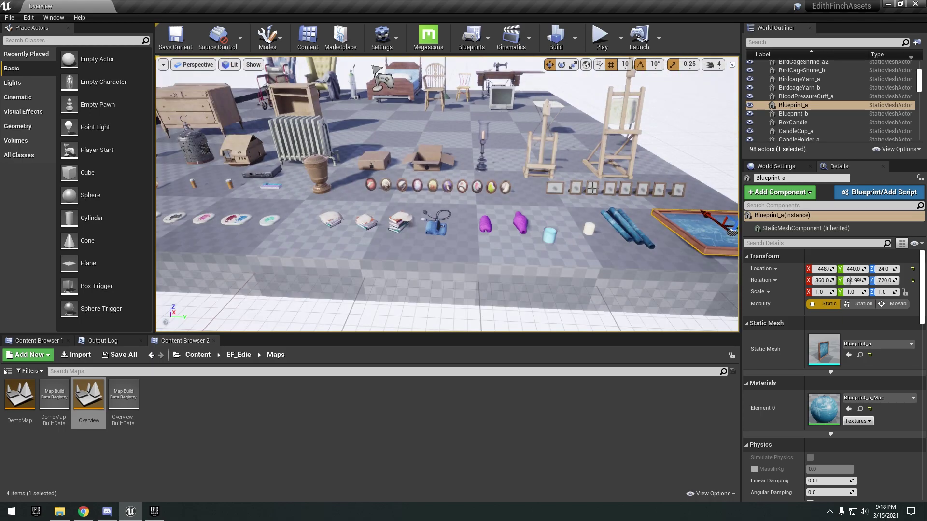
drag(592, 201, 587, 193)
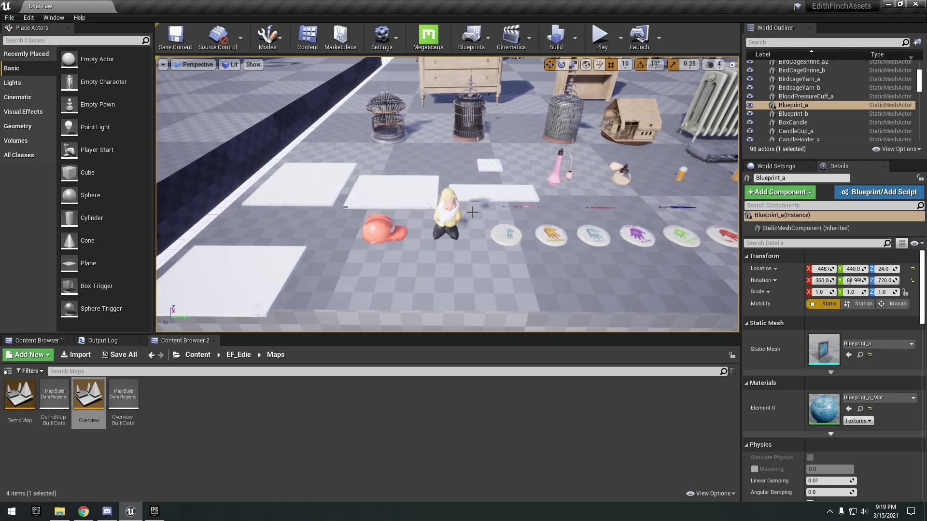
- Examine the birdcages, perfume bottles and wooden dollhouse up close
drag(472, 212, 475, 186)
drag(434, 221, 434, 195)
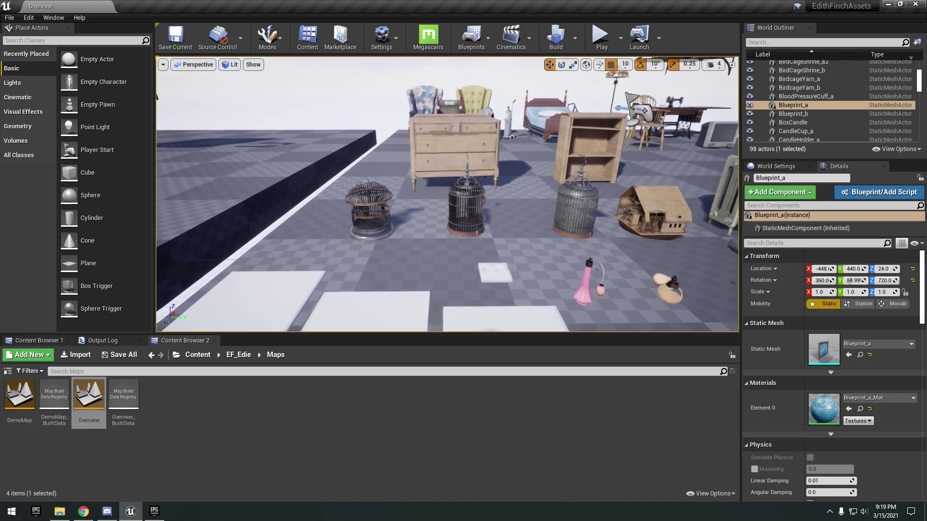
right_drag(440, 230, 441, 227)
key(d)
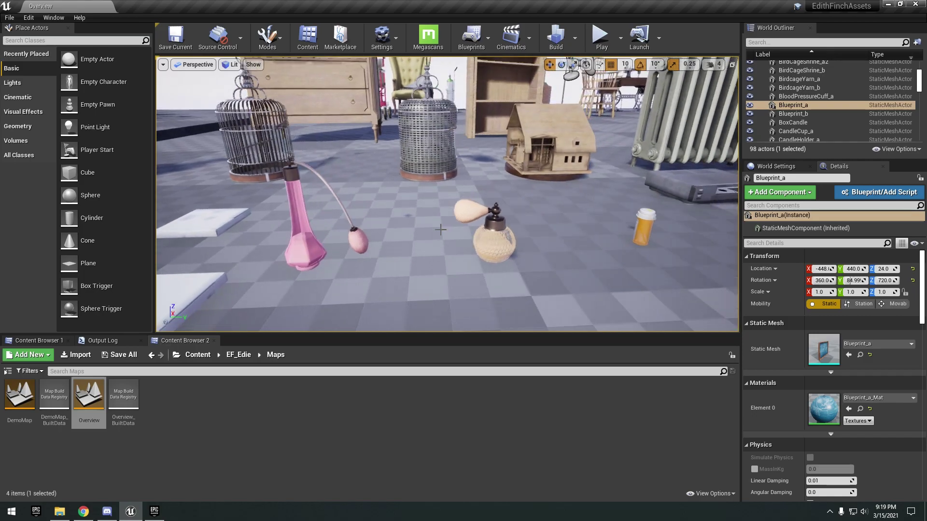
drag(468, 236, 491, 186)
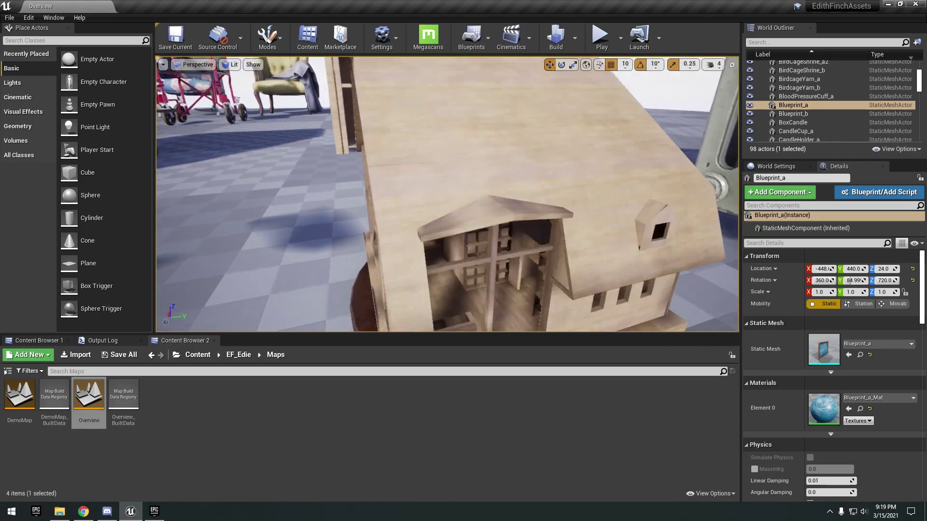
drag(486, 237, 478, 261)
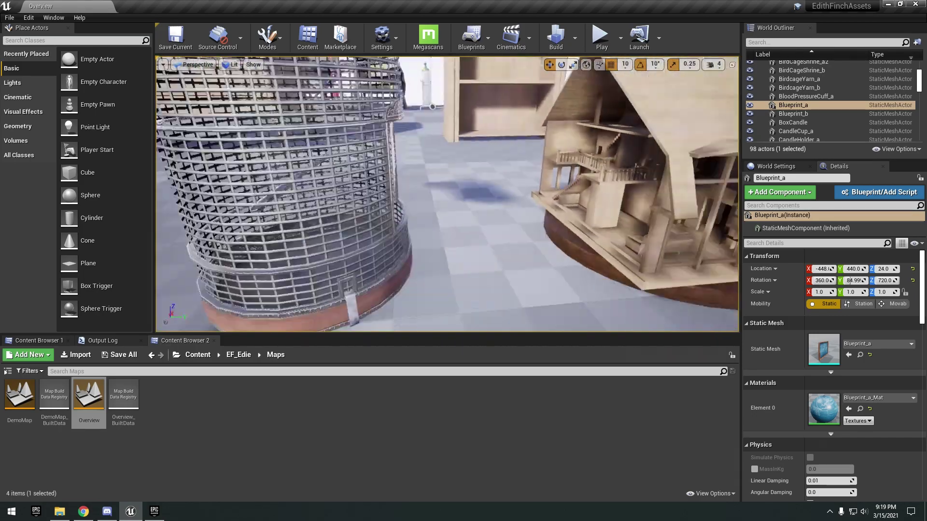
key(d)
mouse_move(471, 218)
right_down()
mouse_move(468, 200)
mouse_move(468, 228)
right_up()
key(s)
key(d)
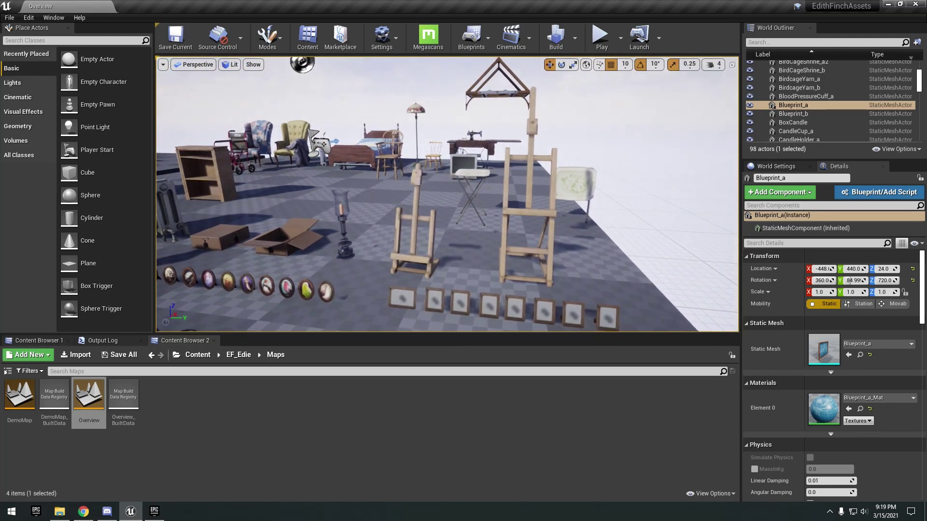
- Examine the easels, dresser, armchairs, bed and red wheelchair on the platform
key(d)
key(w)
key(a)
right_drag(467, 228, 446, 251)
key(w)
key(w)
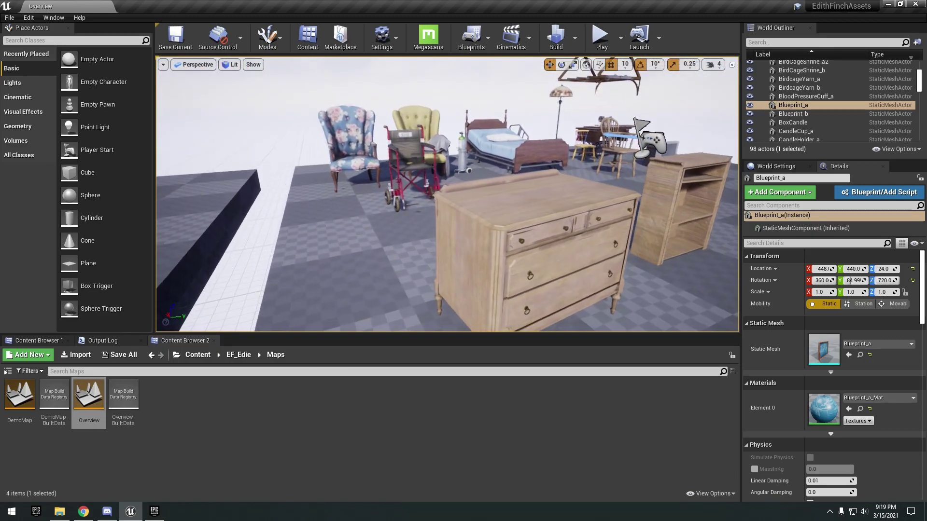
key(e)
mouse_move(475, 161)
right_down()
mouse_move(478, 207)
mouse_move(429, 198)
mouse_move(475, 161)
right_up()
key(d)
key(w)
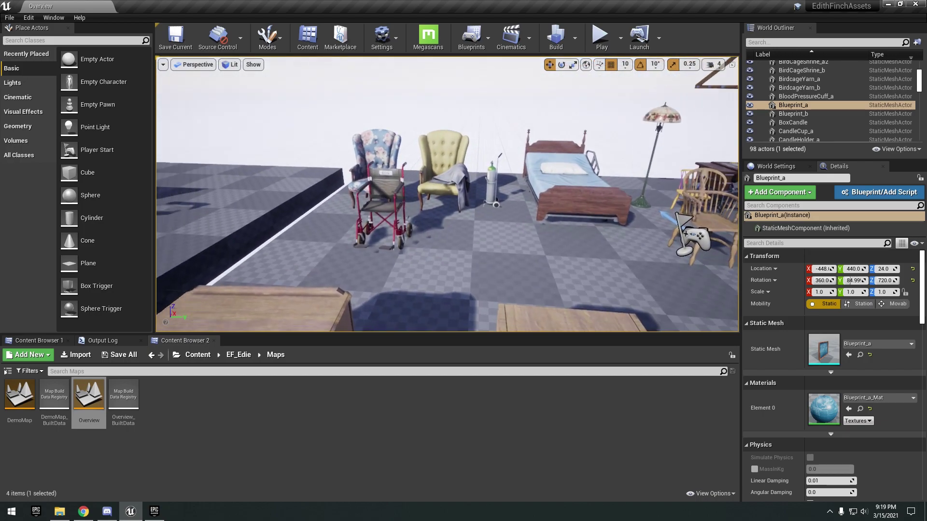
right_drag(447, 194, 524, 206)
key(a)
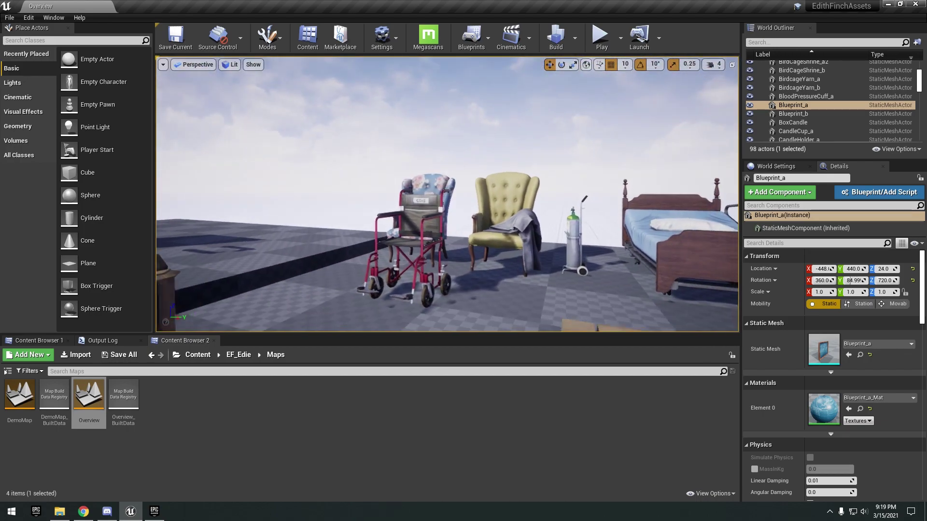
right_drag(447, 194, 434, 193)
key(w)
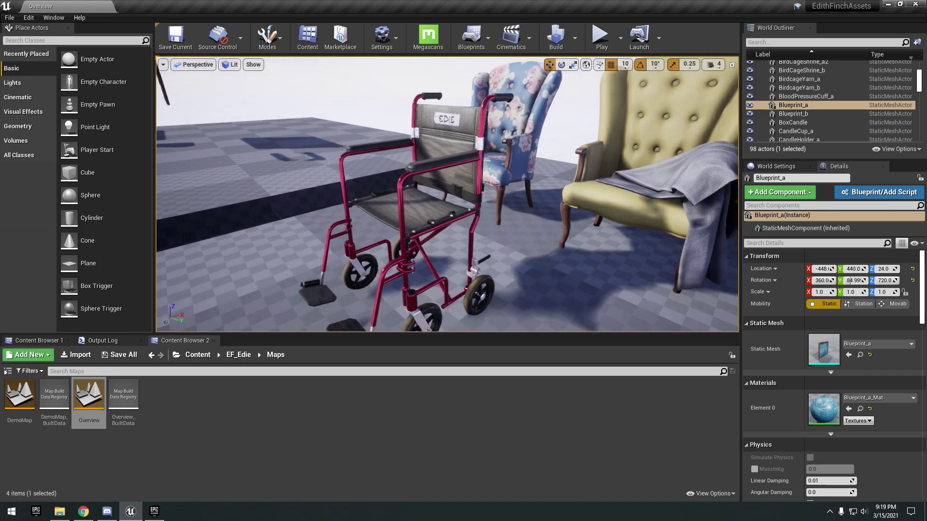
- Select the wooden armchair in front of the bed for inspection
key(s)
key(d)
right_drag(447, 194, 488, 213)
key(s)
click(399, 209)
right_drag(399, 209, 392, 213)
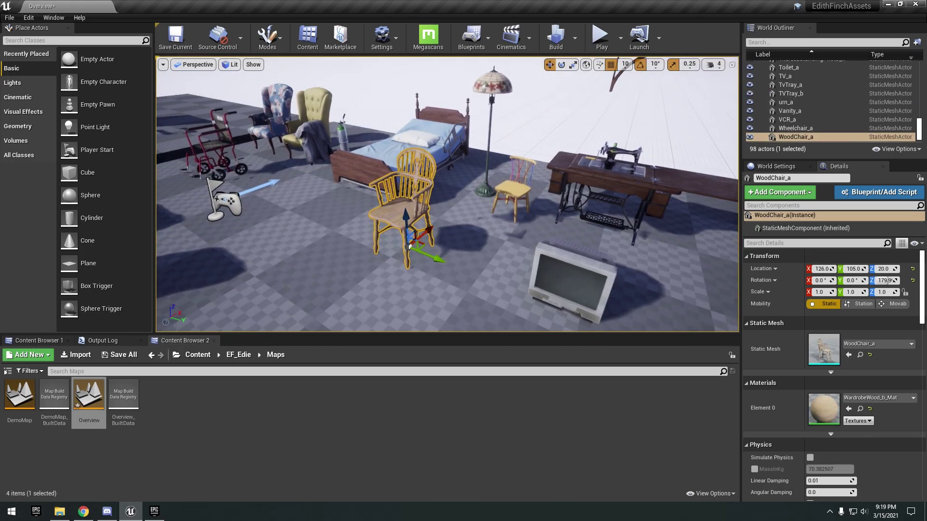
- Select the sewing machine desk, and bring the pink bathroom props on the neighbouring platform into view
right_drag(473, 203, 393, 208)
click(473, 203)
key(s)
key(w)
key(s)
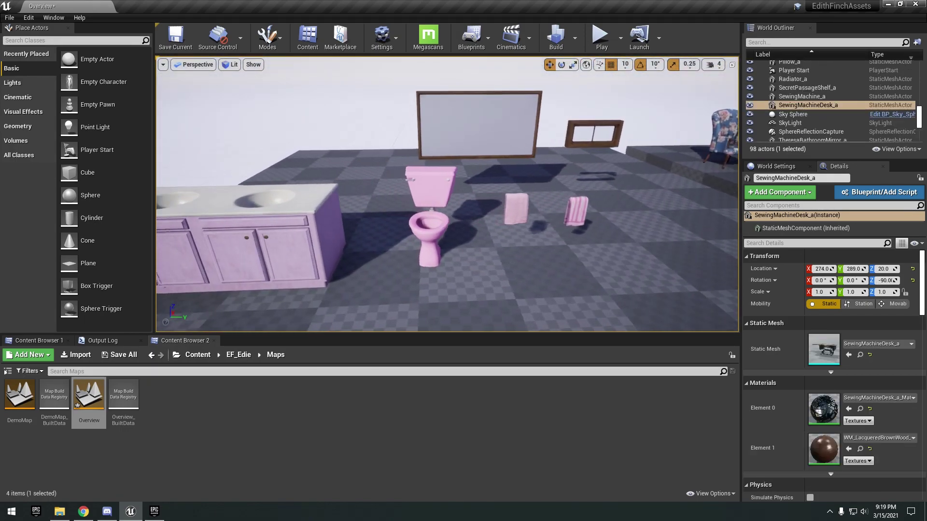
- Inspect the pink toilet, the towels and the rest of the bathroom set
right_drag(511, 216, 502, 200)
key(w)
key(s)
right_drag(479, 154, 508, 263)
key(d)
- Open the DemoMap of EF_Edie and look across the furnished bedroom
double_click(25, 407)
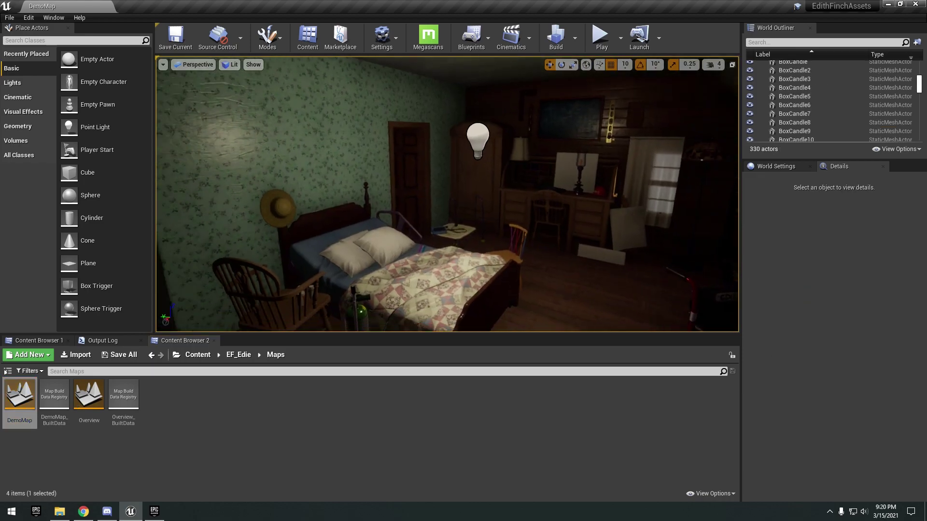
key(d)
mouse_move(447, 194)
right_down()
mouse_move(372, 195)
mouse_move(458, 194)
right_up()
key(w)
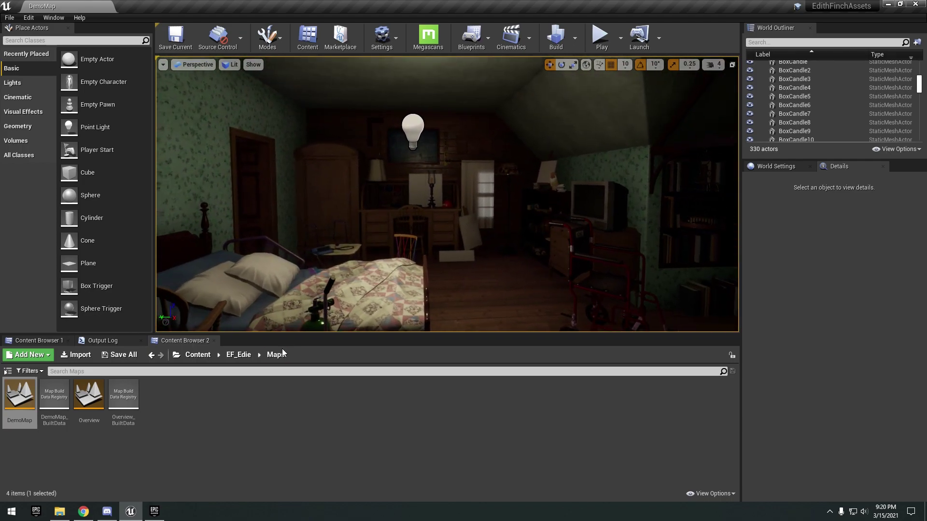
- Open the Overview map from the Maps folder of EF_Edith
click(238, 355)
click(197, 355)
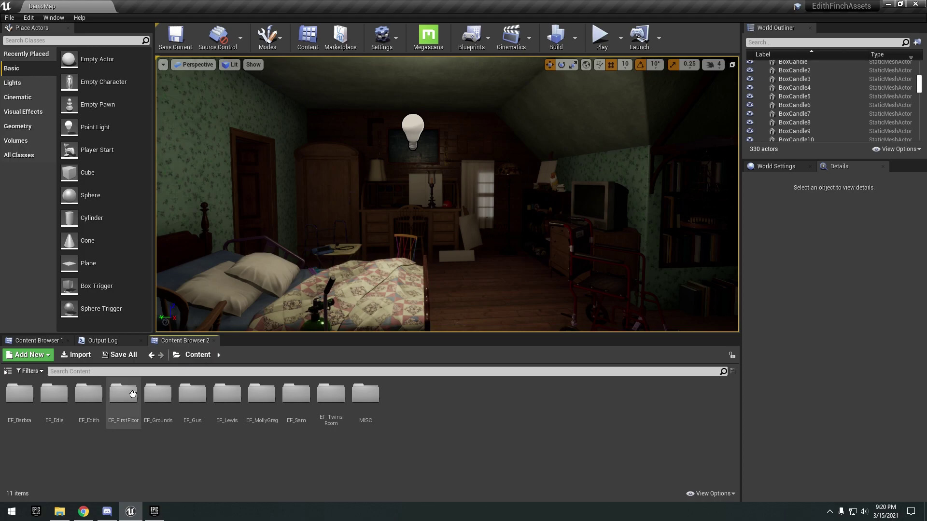
double_click(89, 395)
double_click(88, 394)
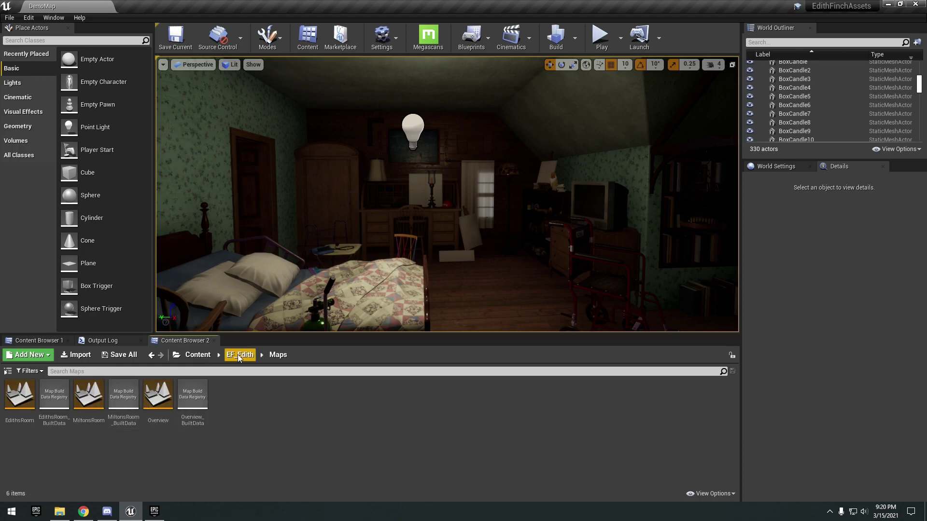
double_click(158, 395)
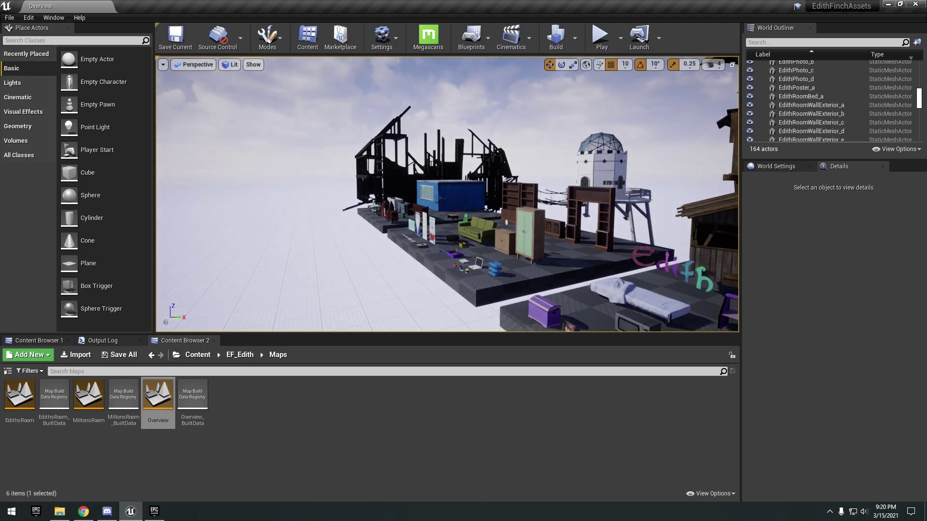
- Approach the Edith overview's furniture platform and select the kitchen cabinet with the sink for inspection
right_drag(447, 194, 406, 248)
key(w)
key(w)
key(s)
key(a)
key(d)
right_drag(381, 207, 523, 264)
click(528, 270)
key(a)
key(w)
scroll(491, 198, down, 10)
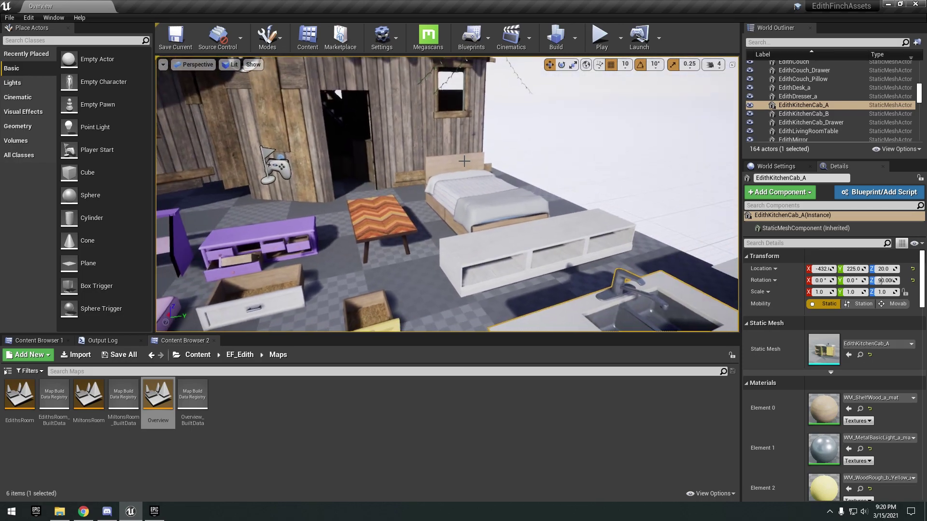
- Select the zigzag-patterned living room table, and bring the hexagon panel and white figurines into view
right_drag(491, 198, 411, 201)
click(620, 203)
scroll(621, 203, up, 4)
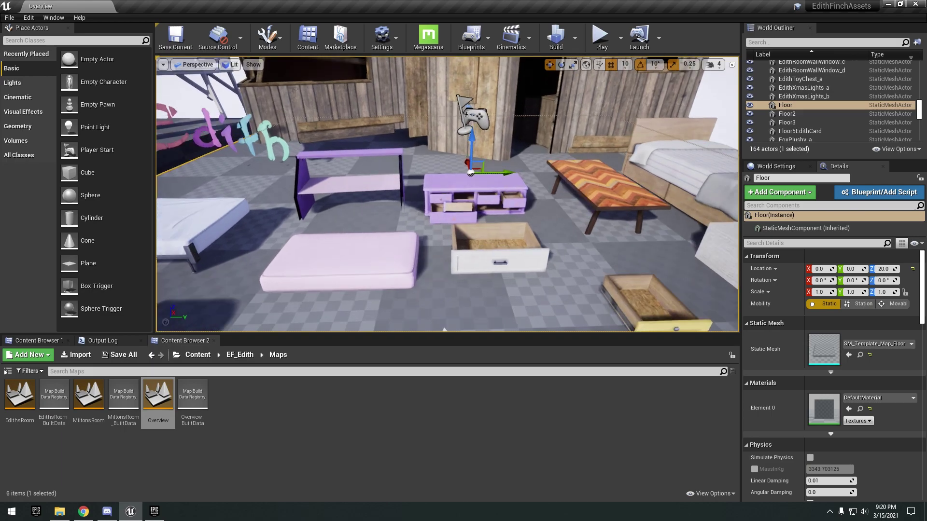
click(620, 203)
right_drag(621, 203, 662, 203)
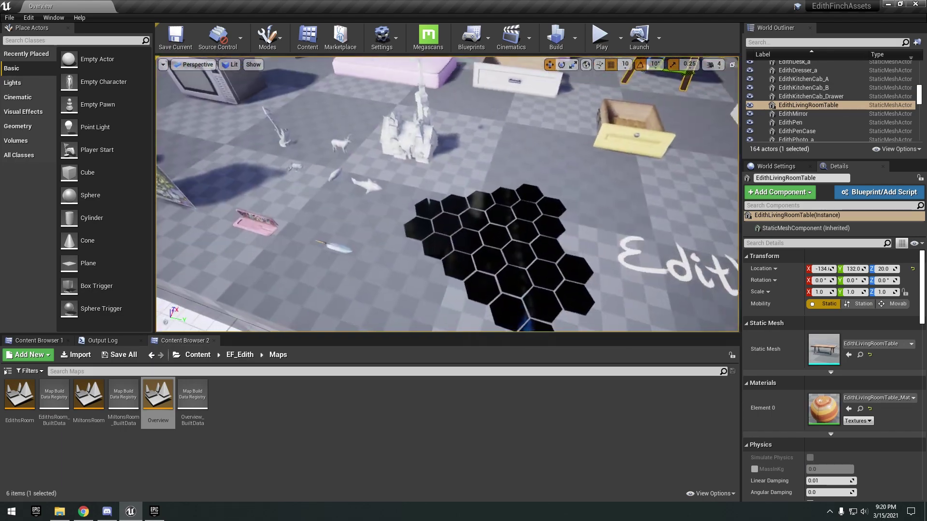
- Examine the map poster, framed photos, purple toy chest, microwave, bed and pink mattress
right_drag(598, 155, 541, 145)
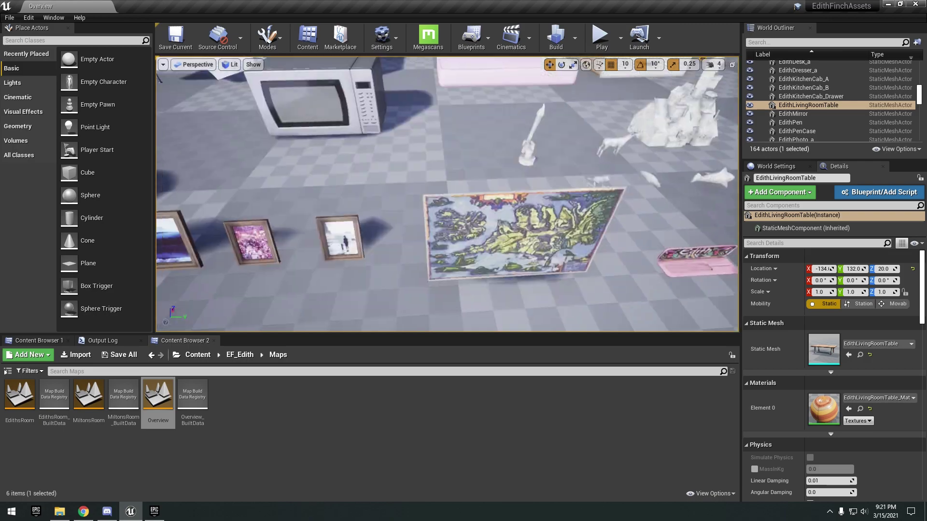
right_drag(447, 194, 460, 175)
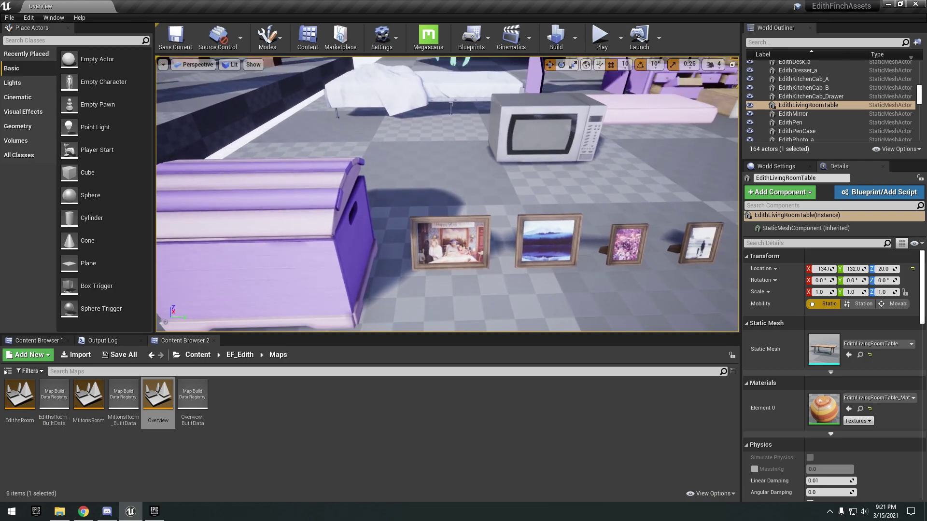
scroll(447, 194, down, 4)
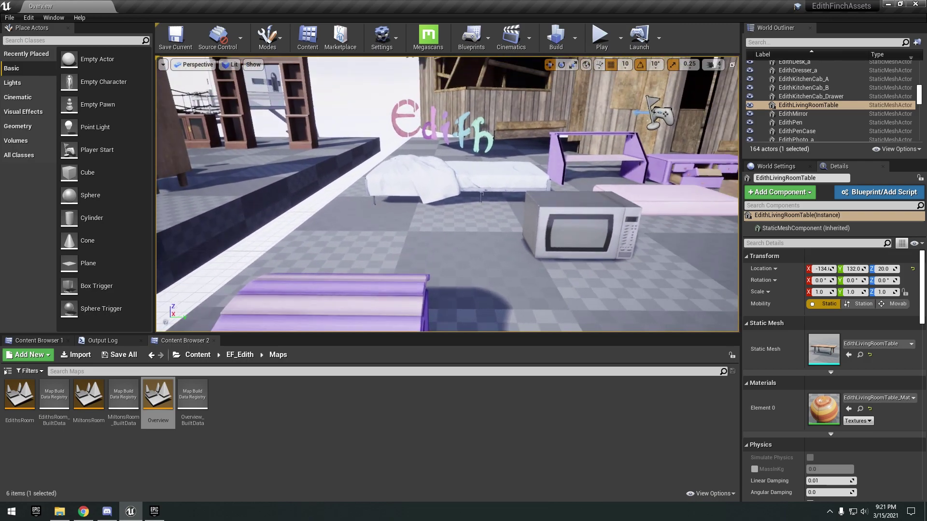
right_drag(447, 194, 531, 169)
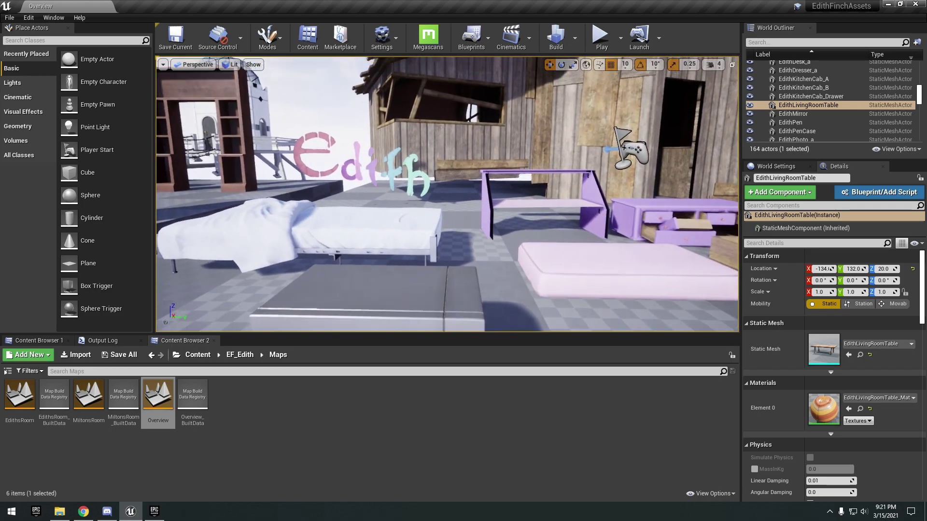
key(w)
right_drag(447, 194, 409, 236)
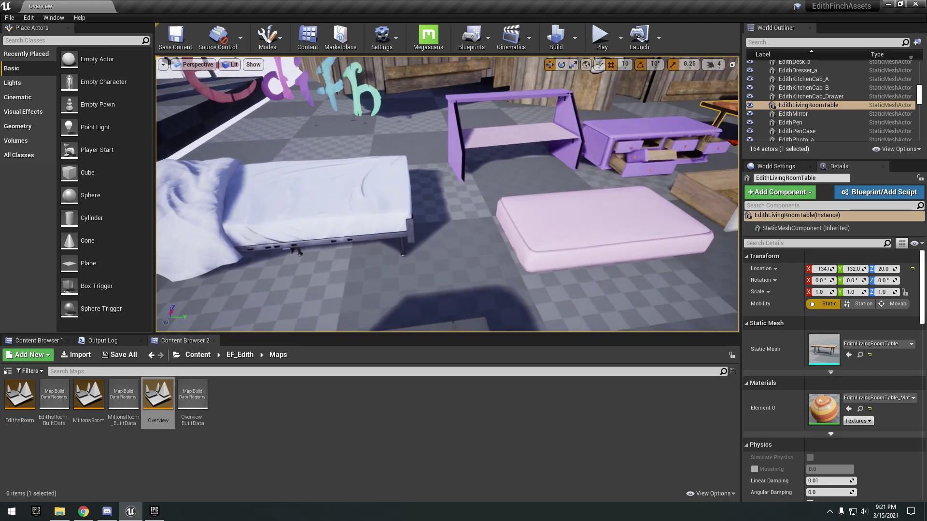
key(s)
- Select the wooden exterior wall of Edith's room, focus the view on it and examine the tower above
right_drag(447, 194, 474, 126)
click(447, 194)
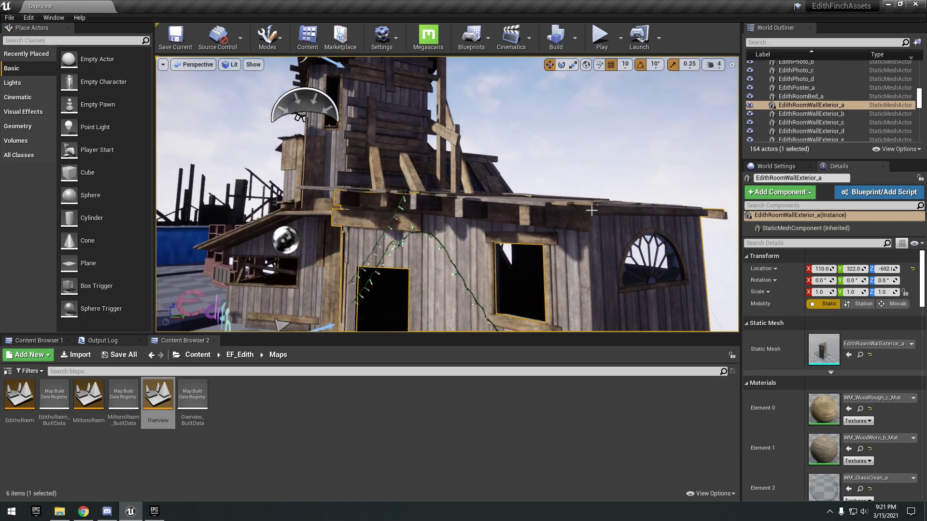
key(f)
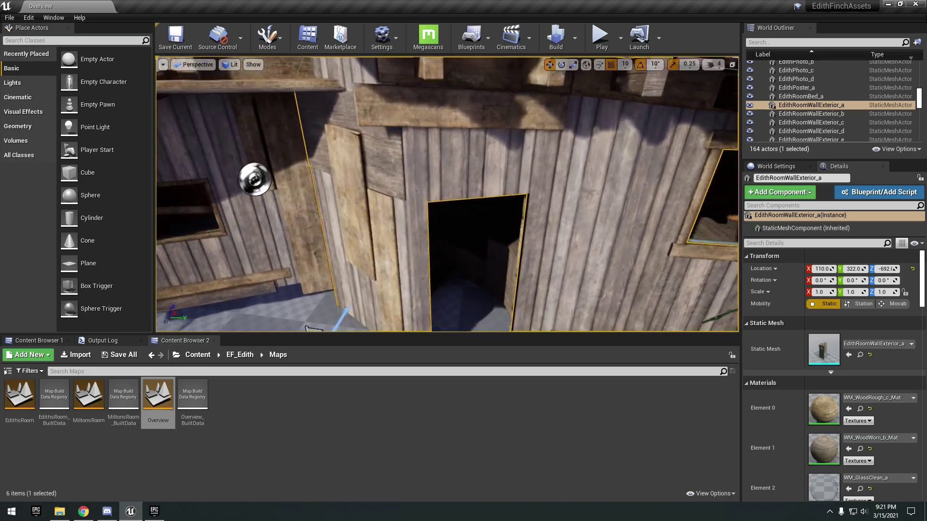
key(w)
right_drag(447, 194, 377, 159)
key(s)
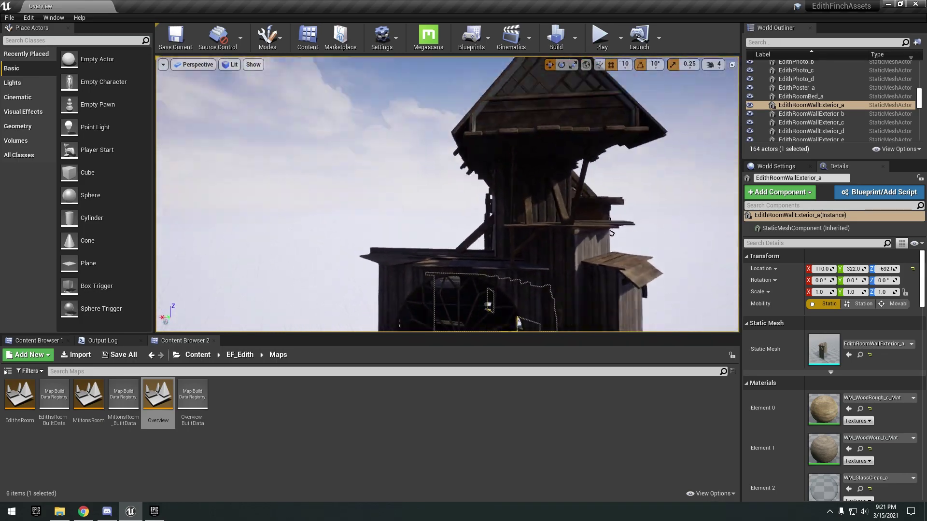
- Select the laptop among the small props on the neighbouring platform and inspect the slipper and sneaker beside it
right_drag(447, 194, 309, 194)
key(d)
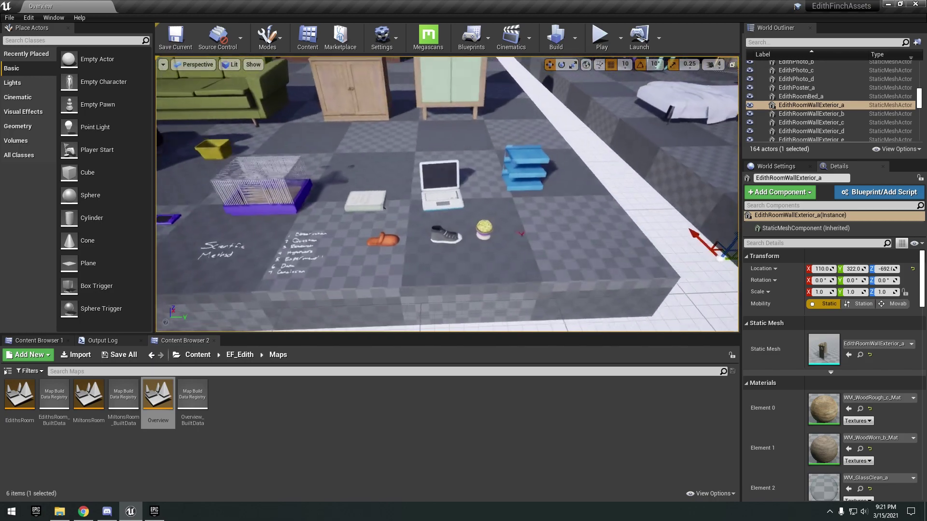
click(416, 202)
scroll(480, 199, up, 5)
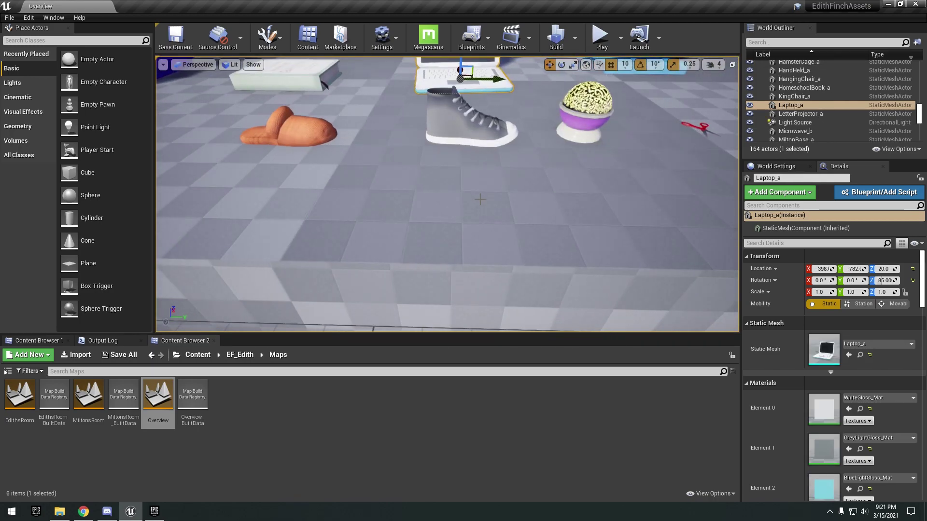
scroll(488, 190, down, 3)
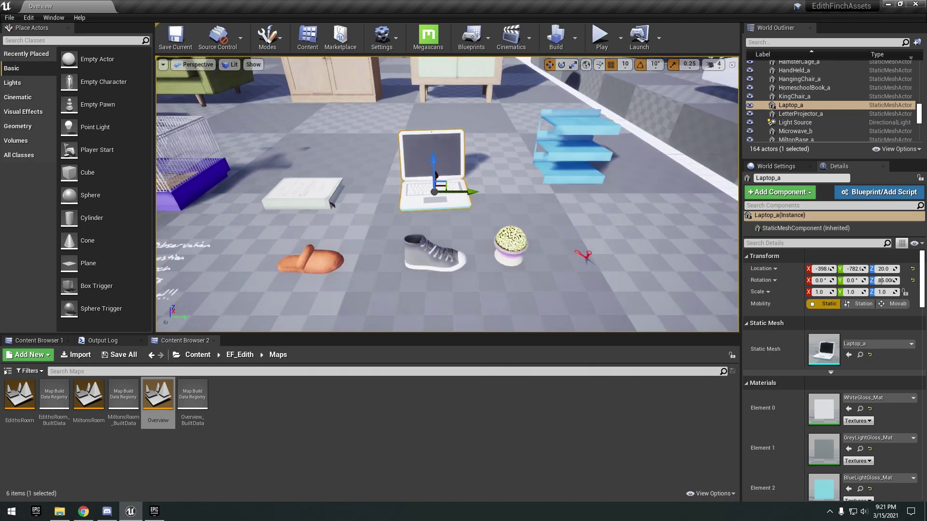
- Inspect the hamster cage and its neighbouring props, and select the purple handheld console
scroll(538, 220, up, 4)
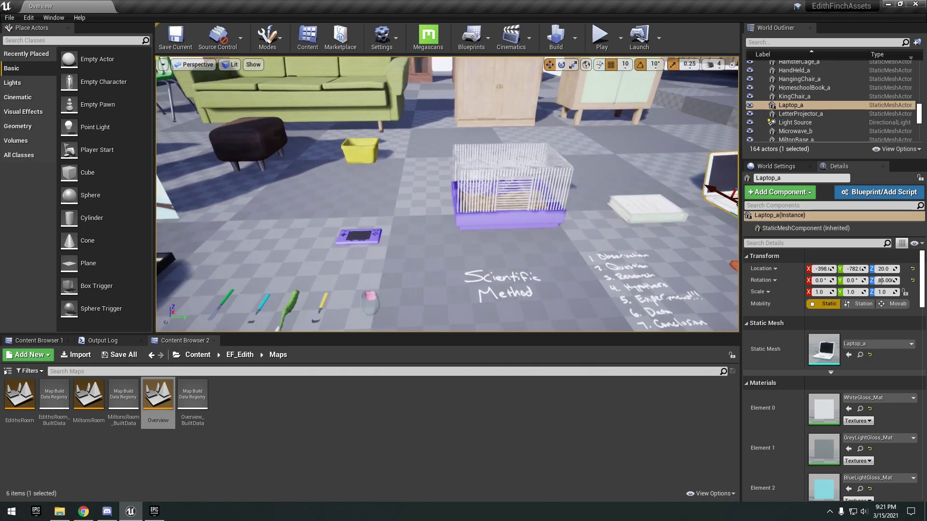
mouse_move(535, 187)
right_down()
mouse_move(527, 213)
mouse_move(534, 187)
right_up()
click(552, 166)
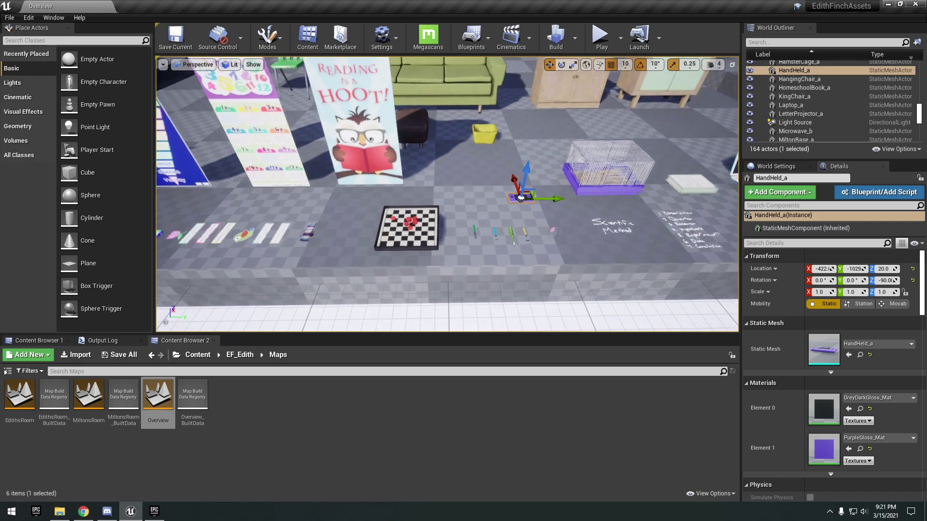
- Select the pile of red checkers on the checkerboard, followed by the single checker beside it
right_drag(521, 198, 488, 212)
click(496, 208)
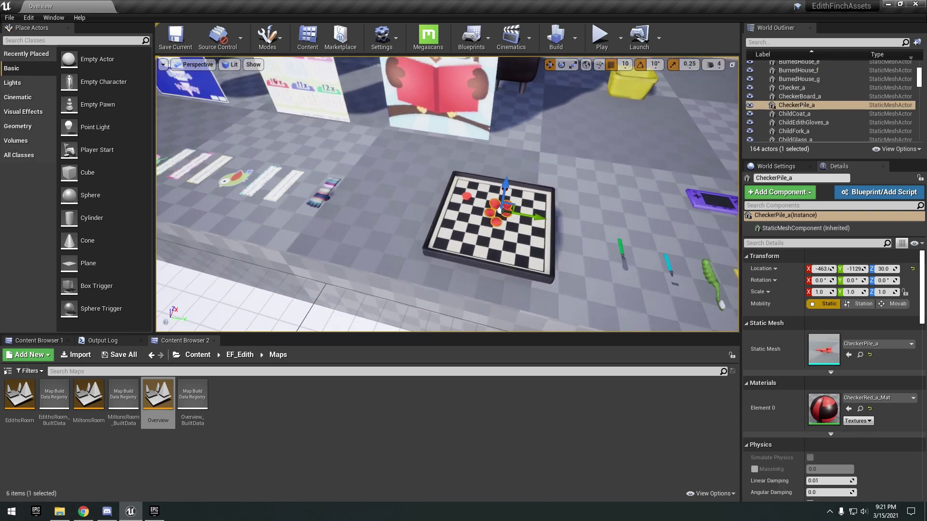
click(589, 201)
- Examine the classroom posters, world map, wooden cabinet, mint wardrobe, school desk and green chair
scroll(589, 201, down, 3)
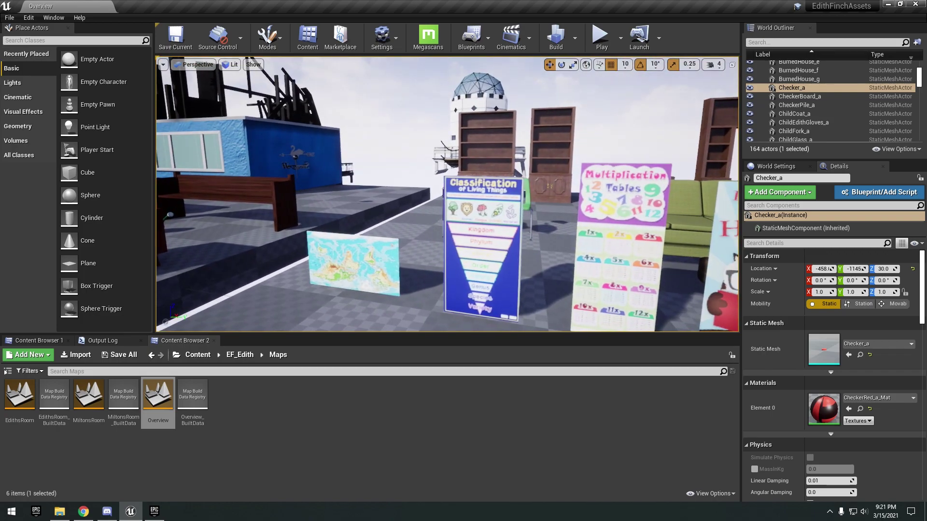
key(a)
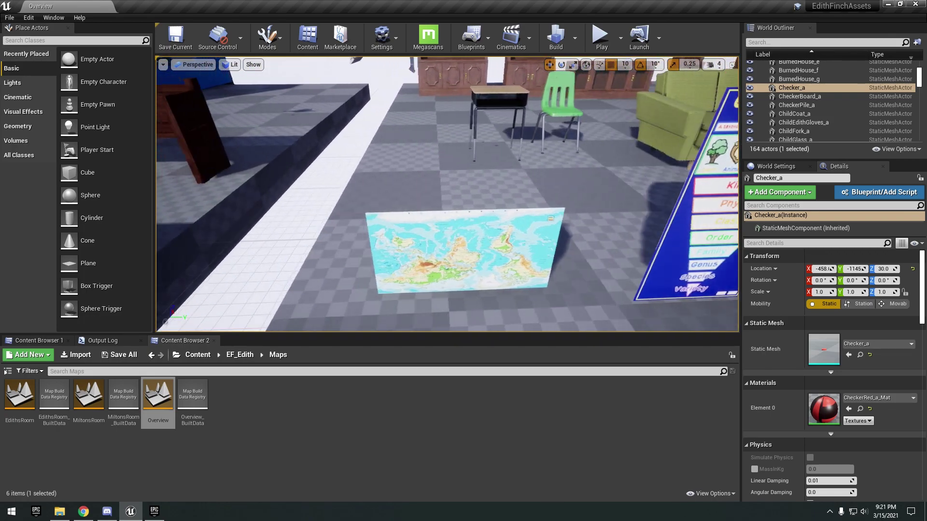
key(s)
right_drag(588, 201, 628, 181)
key(d)
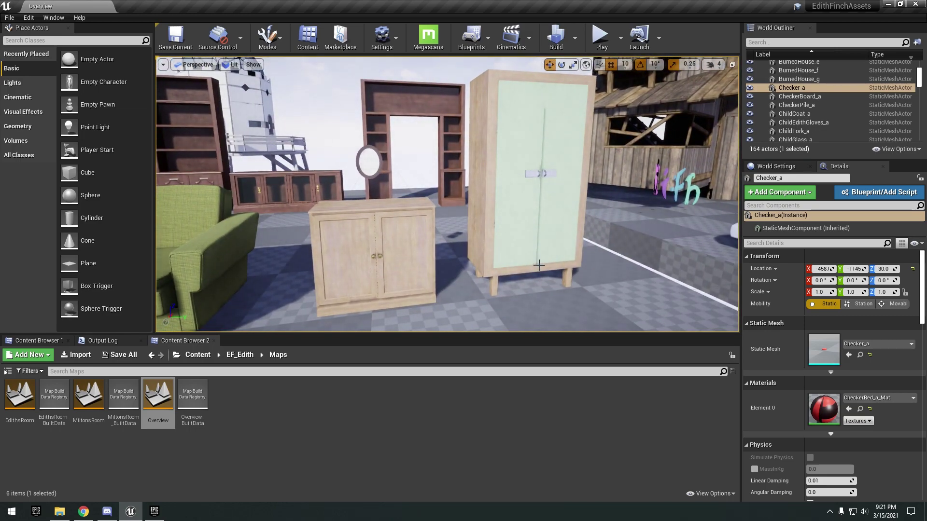
key(Left)
key(Left)
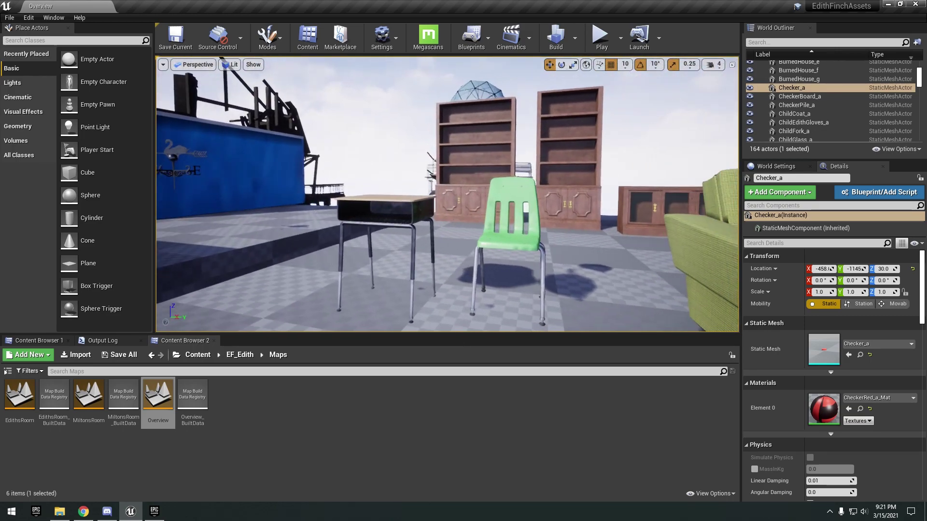
- Examine the tall brown bookcases and the low glass-door cabinet up close
key(w)
right_drag(447, 194, 517, 178)
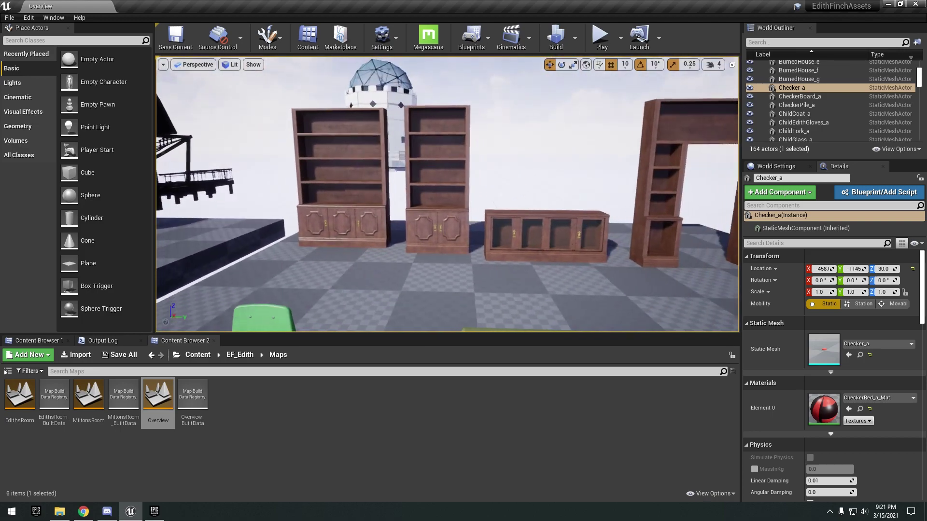
right_drag(513, 240, 415, 240)
key(Left)
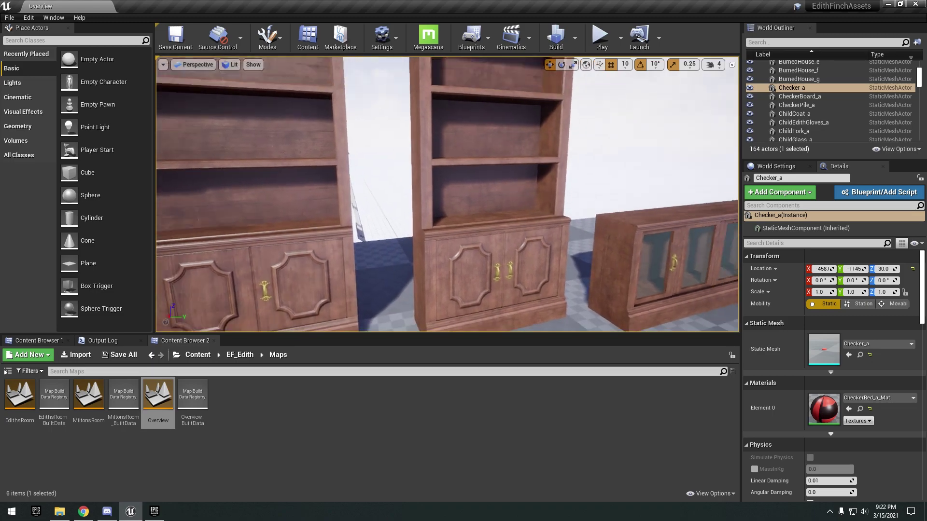
key(Left)
key(s)
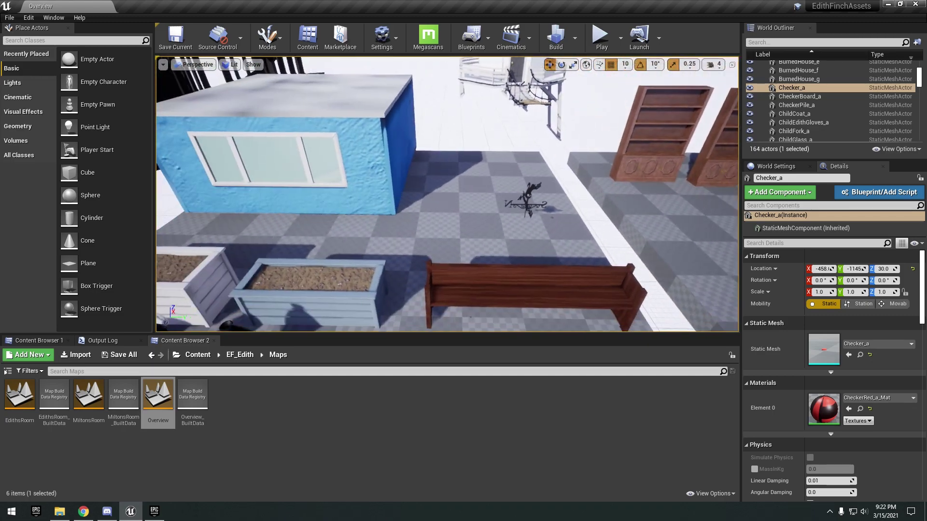
- Examine the wooden bench, planter boxes, black vases, hanging green chair and coats in front of the blue building
key(d)
key(w)
right_drag(581, 227, 594, 258)
key(w)
key(Left)
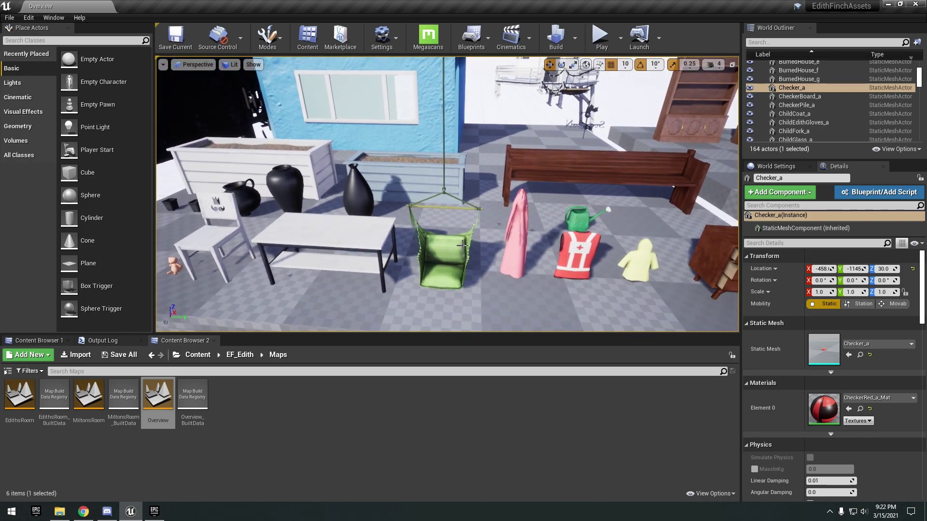
key(Down)
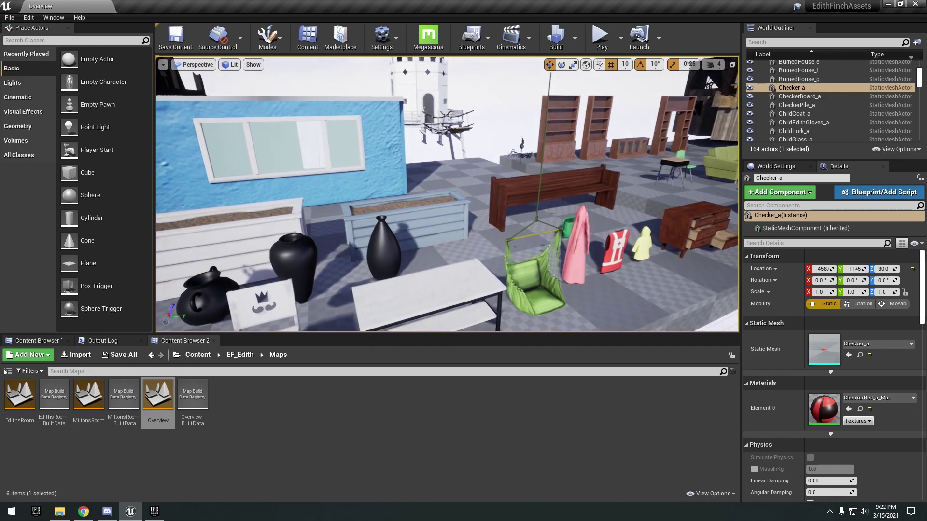
key(Up)
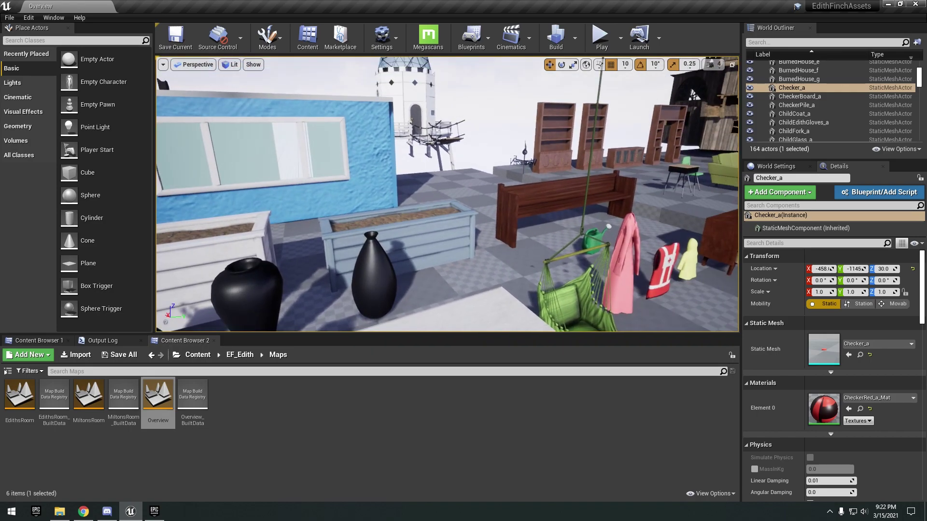
key(Left)
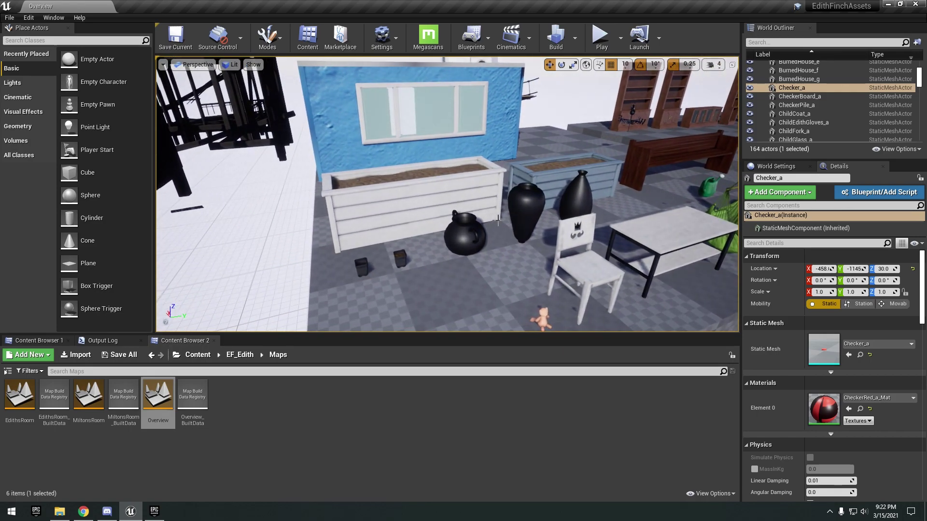
- Circle the blue building to inspect its side walls, window and roof beside the burned house
key(w)
right_drag(498, 221, 497, 194)
key(w)
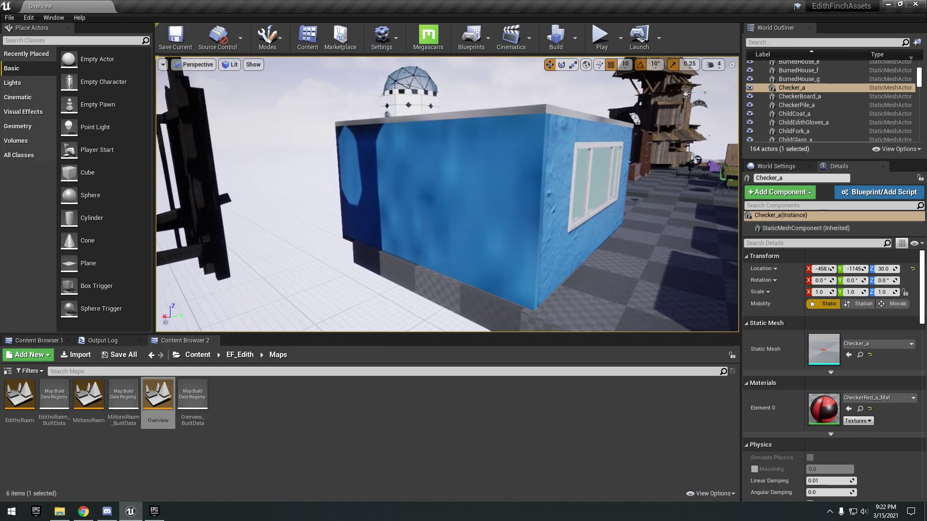
key(d)
right_drag(497, 193, 403, 232)
key(w)
key(s)
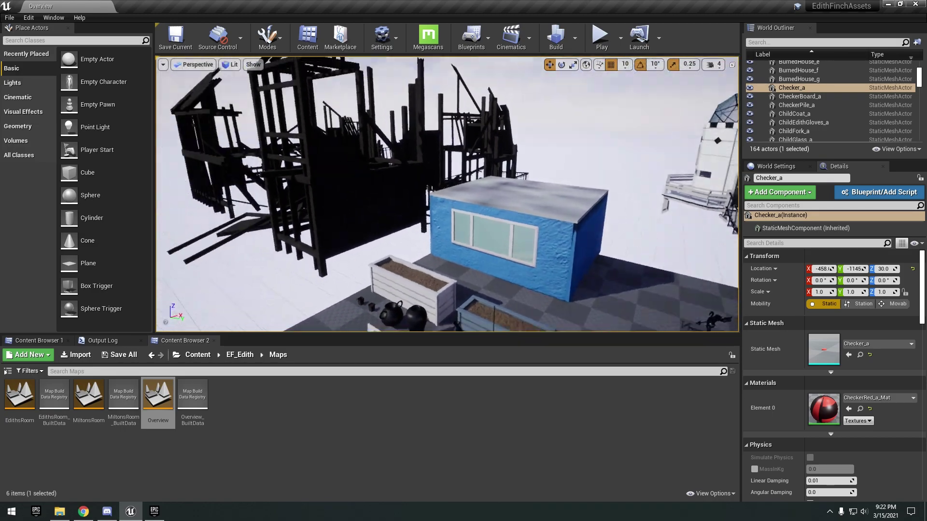
- Select the BurnedHouse_e section and inspect the charred structure from inside and outside
click(476, 222)
mouse_move(476, 221)
right_down()
mouse_move(435, 210)
mouse_move(536, 234)
right_up()
key(w)
click(476, 221)
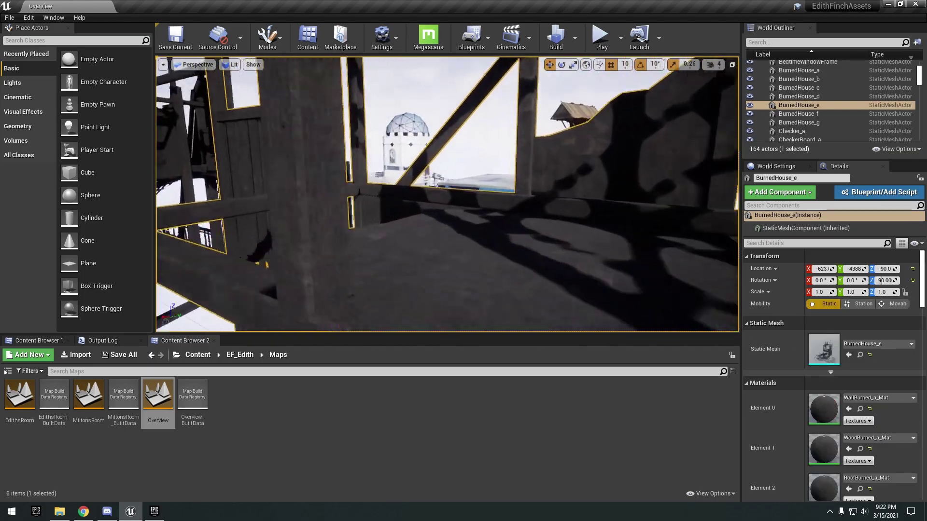
right_drag(476, 220, 477, 224)
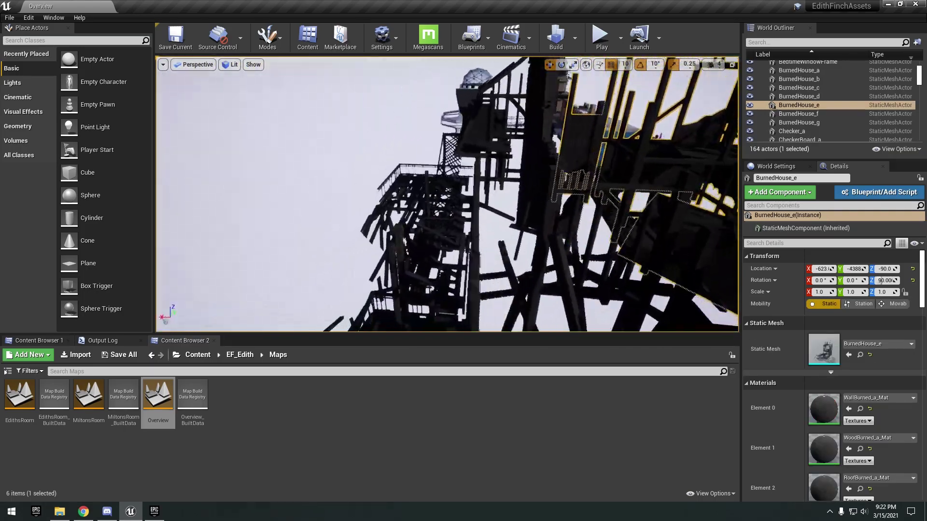
- Select the BurnedHouse_a and BurnedHouse_b sections while viewing the whole burned house from behind
right_drag(568, 75, 541, 116)
click(483, 266)
right_drag(482, 266, 449, 251)
click(386, 222)
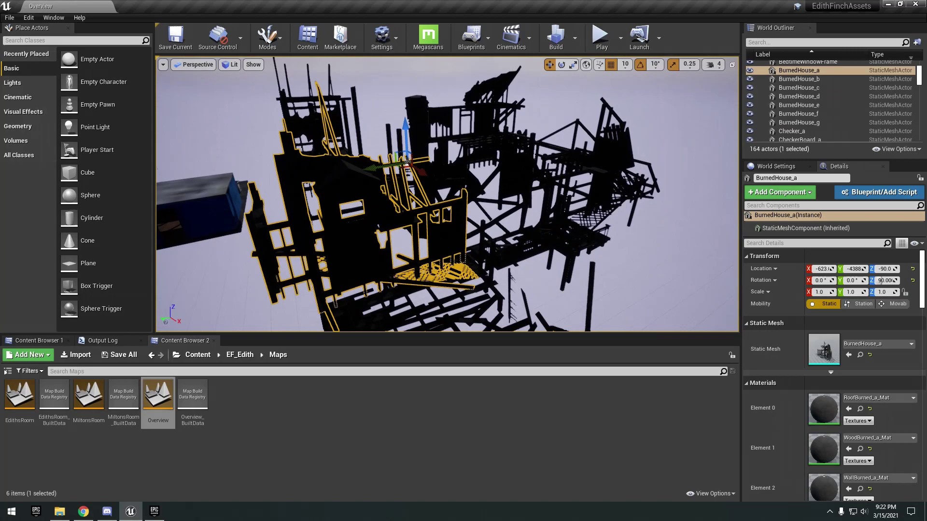
click(562, 196)
right_drag(563, 195, 657, 181)
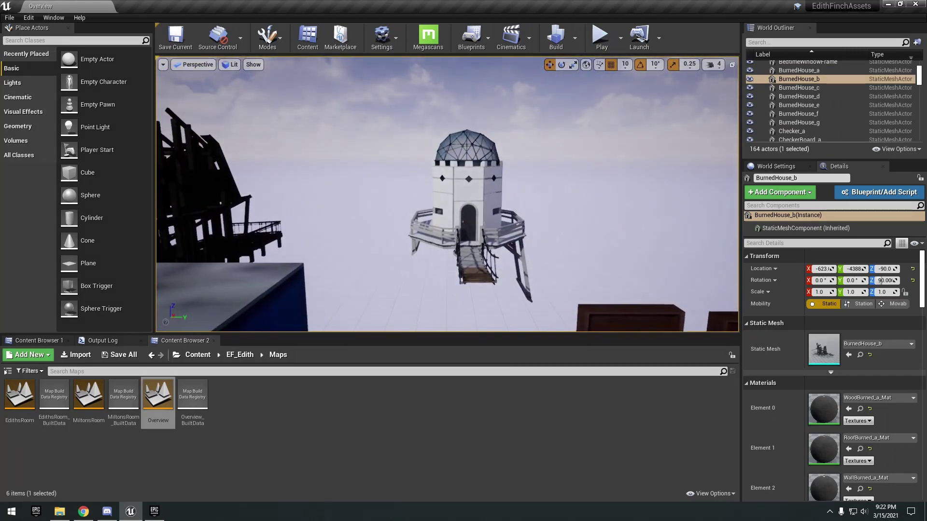
- Inspect the white domed tower and its interior with the central pulley platform and built-in shelving
click(467, 198)
click(557, 231)
right_drag(557, 231, 700, 253)
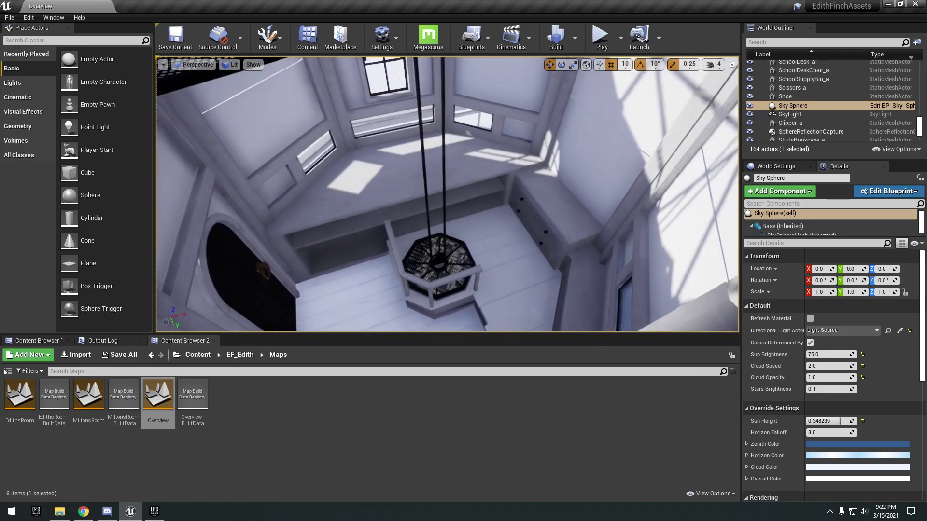
right_drag(642, 240, 643, 240)
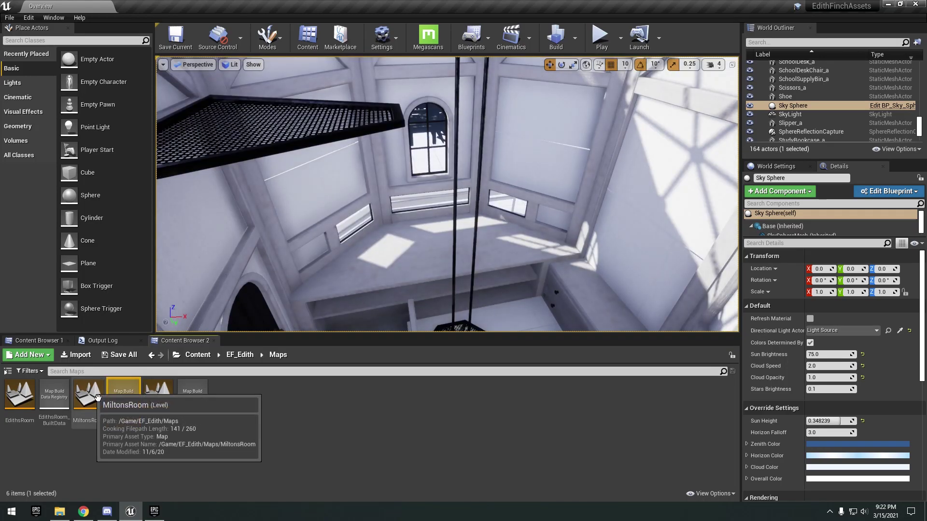
- Open the MiltonsRoom map and inspect the tower's dome, metal grate floor and entrance, selecting the tower pulley
double_click(98, 397)
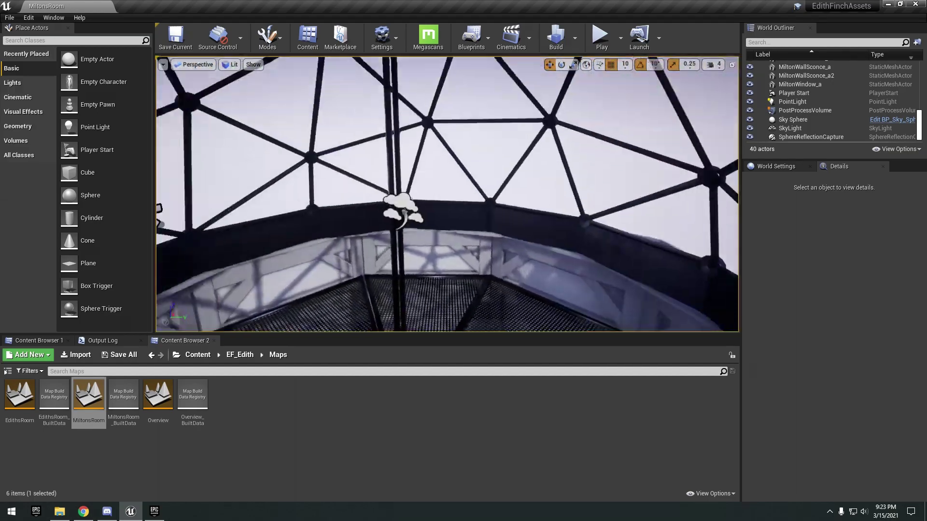
right_drag(447, 194, 447, 121)
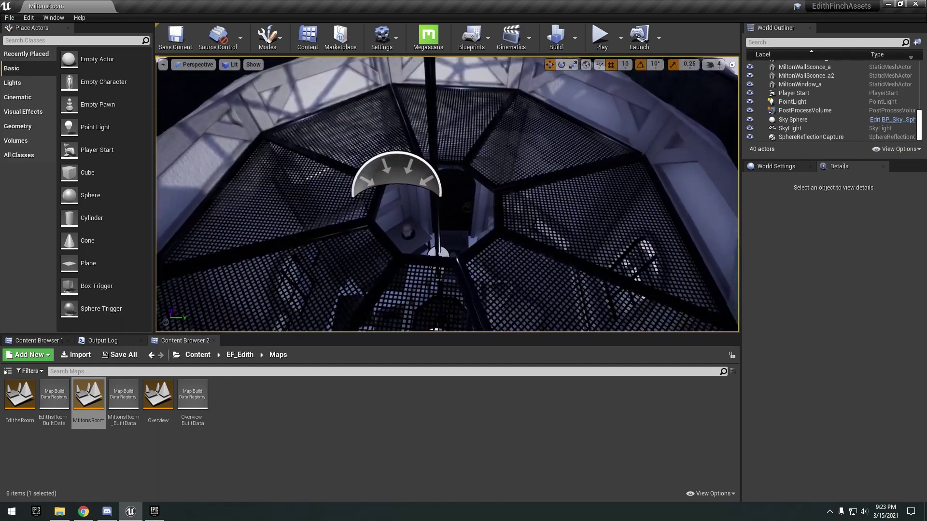
right_drag(447, 194, 428, 210)
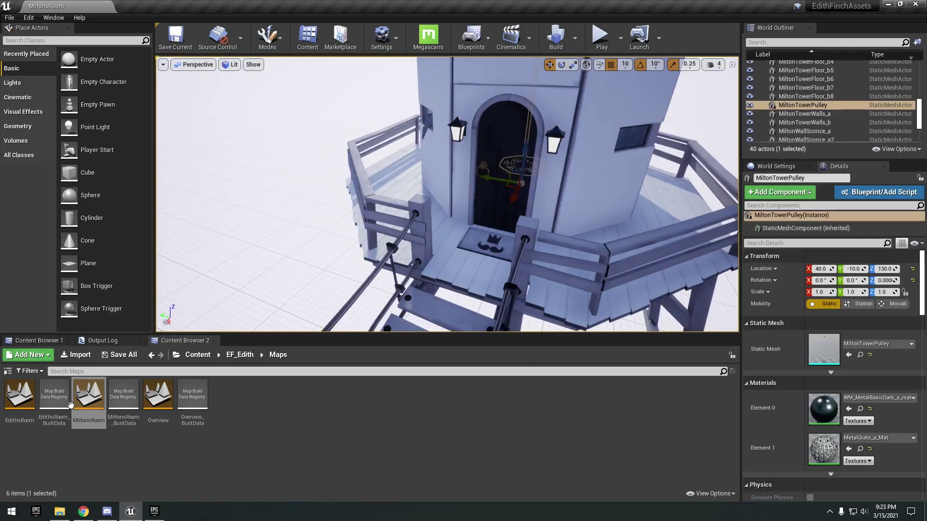
- Open the EdithsRoom map and look over the wooden house's interior and exterior
double_click(19, 395)
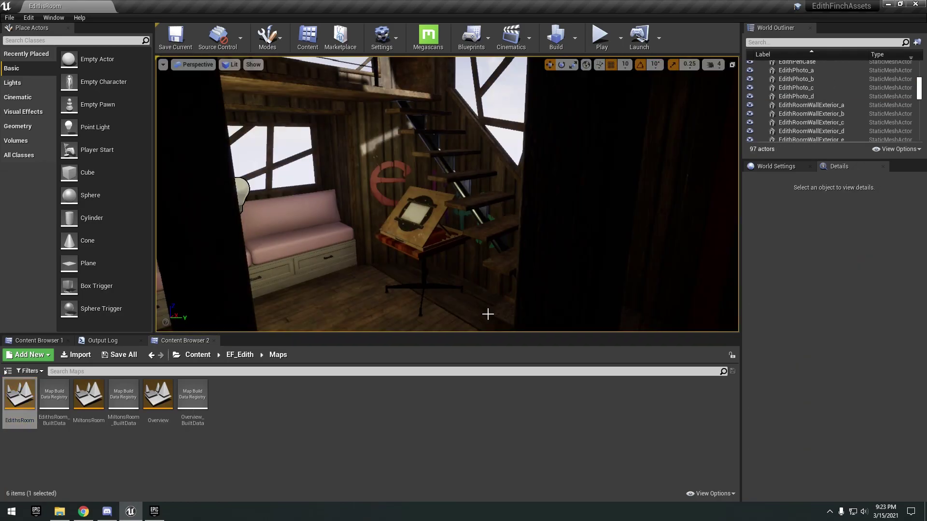
mouse_move(488, 314)
right_down()
mouse_move(333, 321)
mouse_move(487, 315)
right_up()
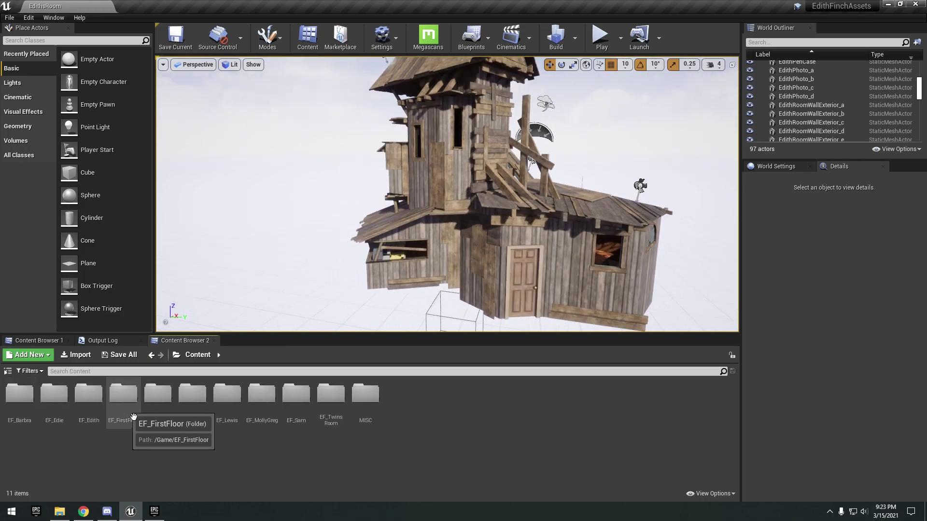
- Open the Overview map from the EF_FirstFloor pack's Maps folder
click(132, 420)
double_click(132, 419)
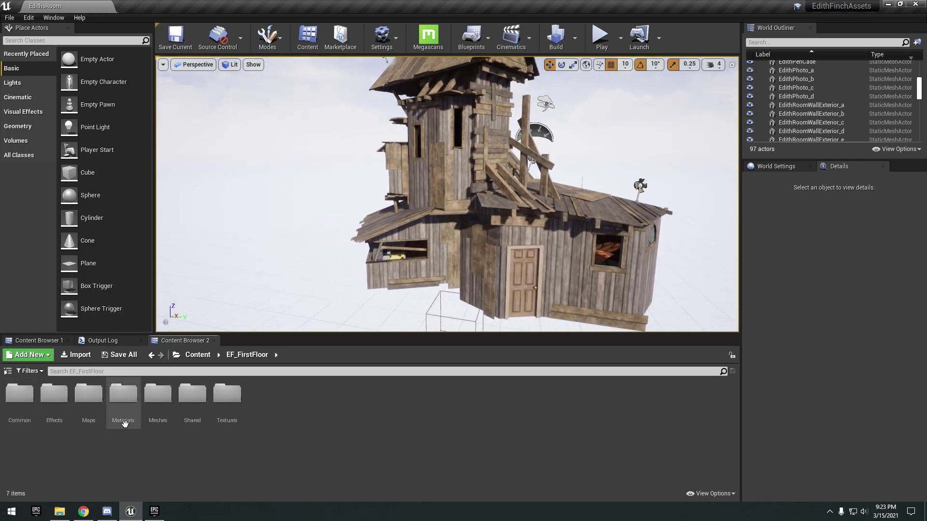
click(89, 406)
double_click(89, 405)
double_click(89, 406)
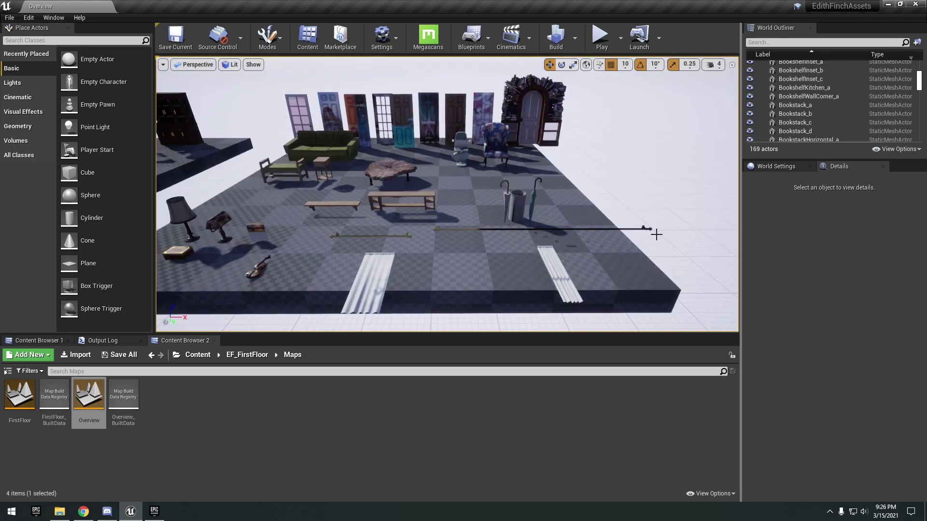
- Look across the first-floor furniture platforms and select the painted lumberjack saw for a closer view
right_drag(651, 234, 700, 193)
key(w)
right_drag(452, 203, 425, 162)
right_drag(495, 266, 504, 304)
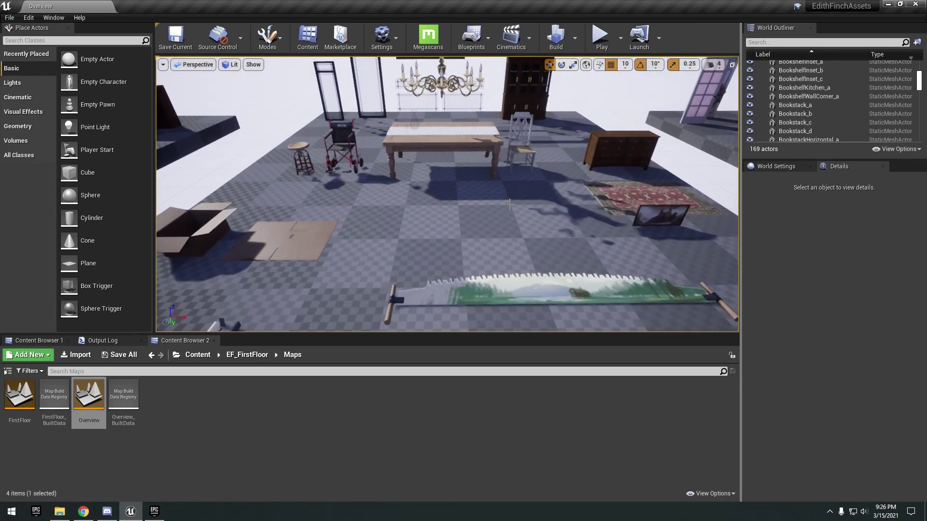
click(538, 233)
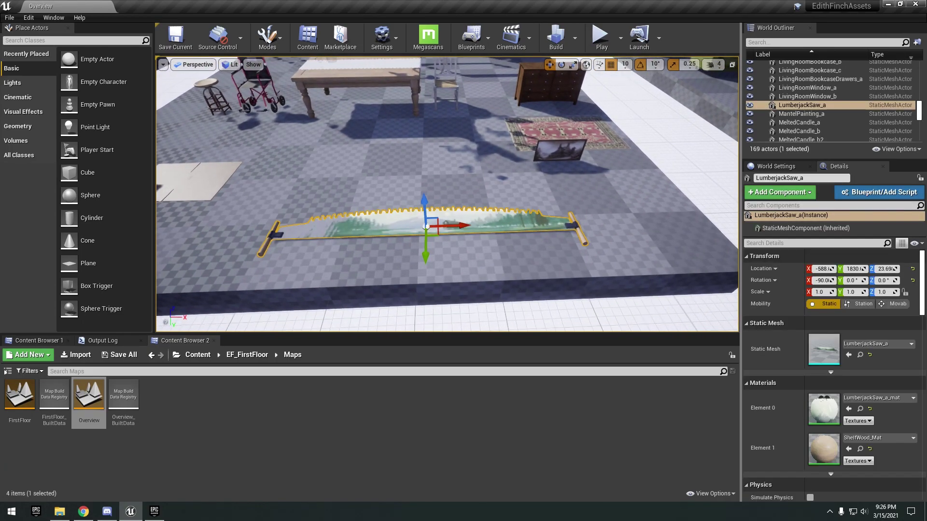
key(a)
scroll(493, 225, up, 5)
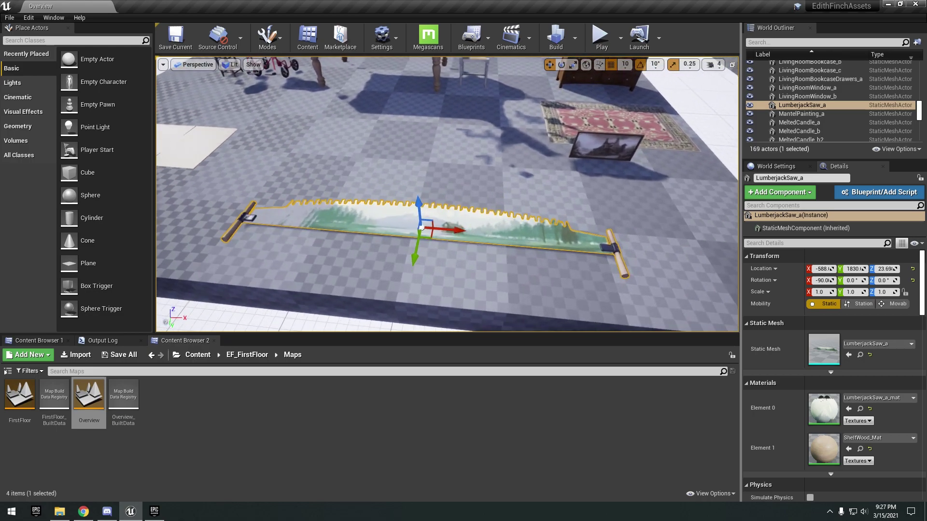
- Select the white dock radio on the platform and view it up close
click(556, 218)
key(w)
key(a)
click(552, 245)
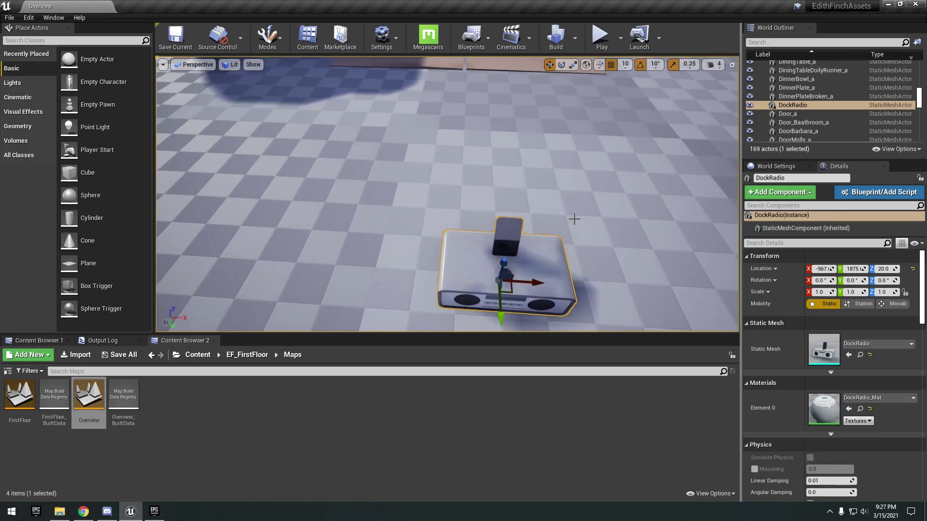
- Inspect the small wooden box with the lettered lid near the cardboard boxes
key(a)
click(464, 251)
key(w)
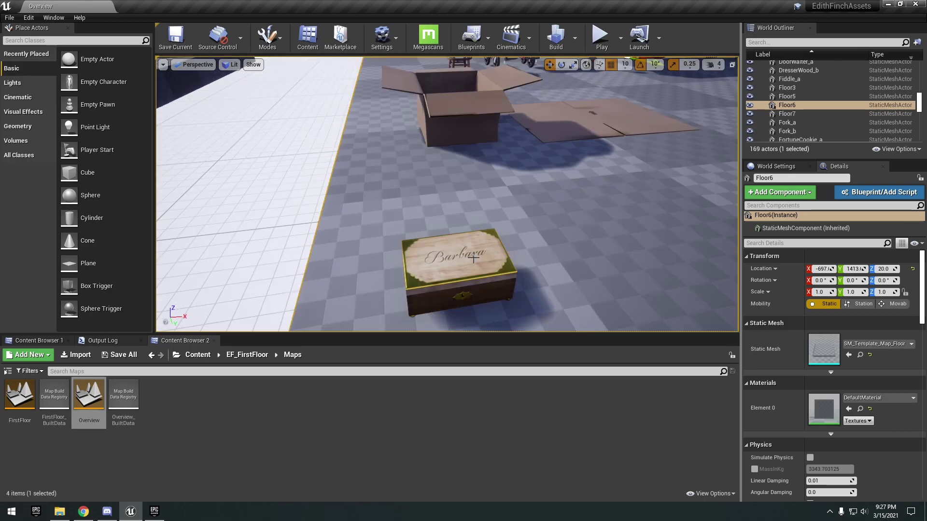
click(463, 285)
- Move past the cardboard boxes to examine the round wooden stool and the red-framed wheeled walker chair
key(w)
right_drag(463, 285, 492, 270)
key(w)
key(a)
click(528, 241)
right_drag(528, 240, 528, 248)
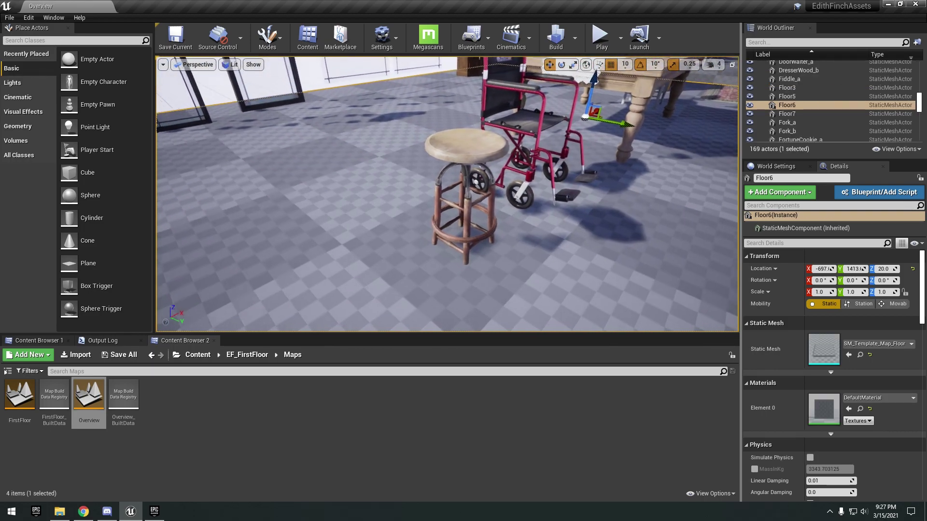
- Select the round wooden stool and move on to view the brass chandelier above the dining table
click(466, 193)
key(d)
right_drag(466, 193, 434, 164)
key(s)
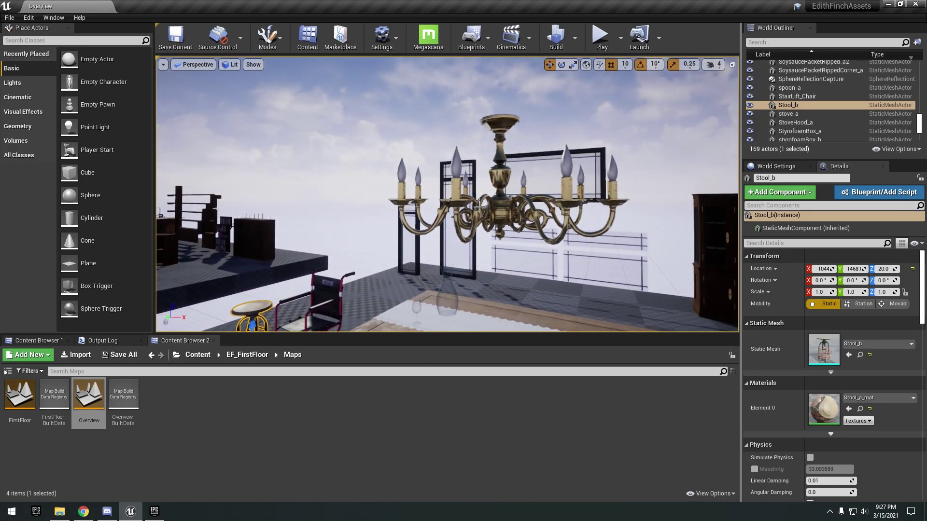
- Inspect the white dining chair beside the table, along with the wooden dresser and red patterned rug
key(w)
right_drag(447, 194, 493, 212)
key(d)
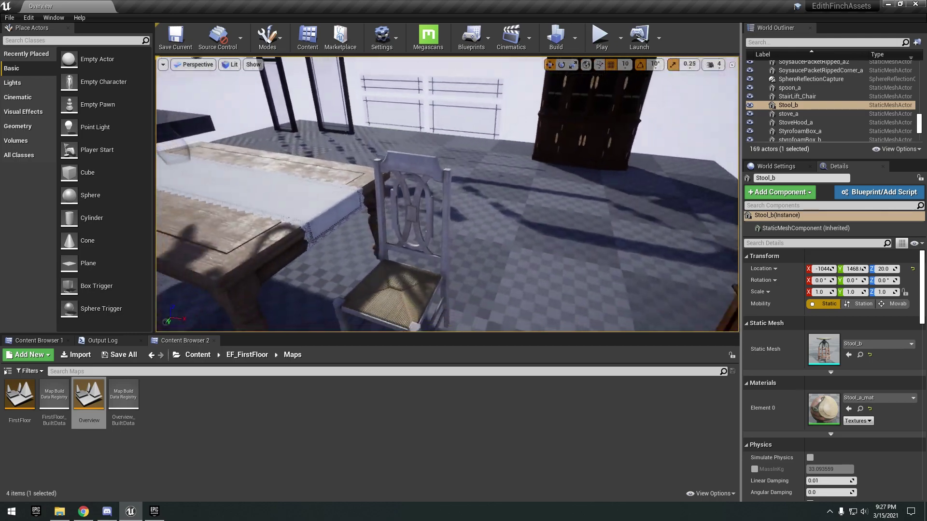
right_drag(416, 251, 454, 237)
key(s)
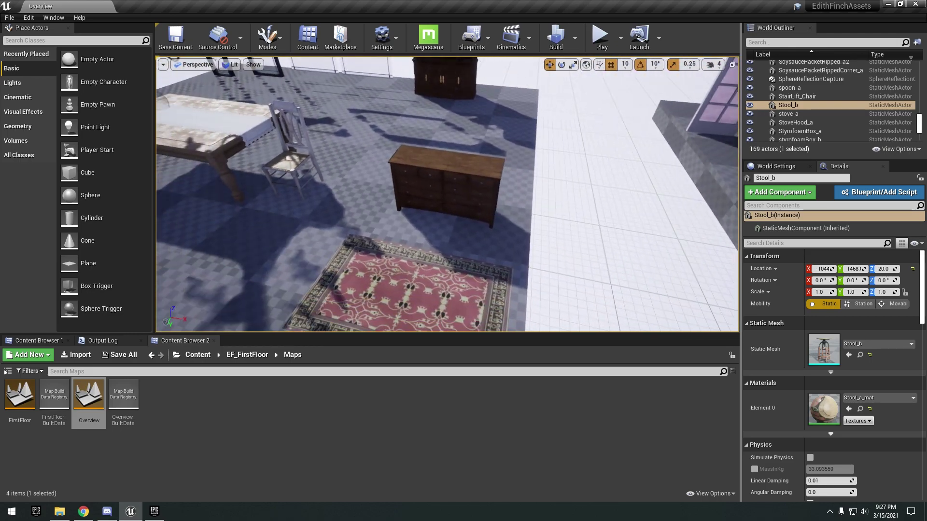
- Move to the library platform and look over its rows of book stacks and shelf books
right_drag(447, 194, 386, 142)
key(w)
right_drag(439, 184, 419, 199)
key(s)
key(w)
key(a)
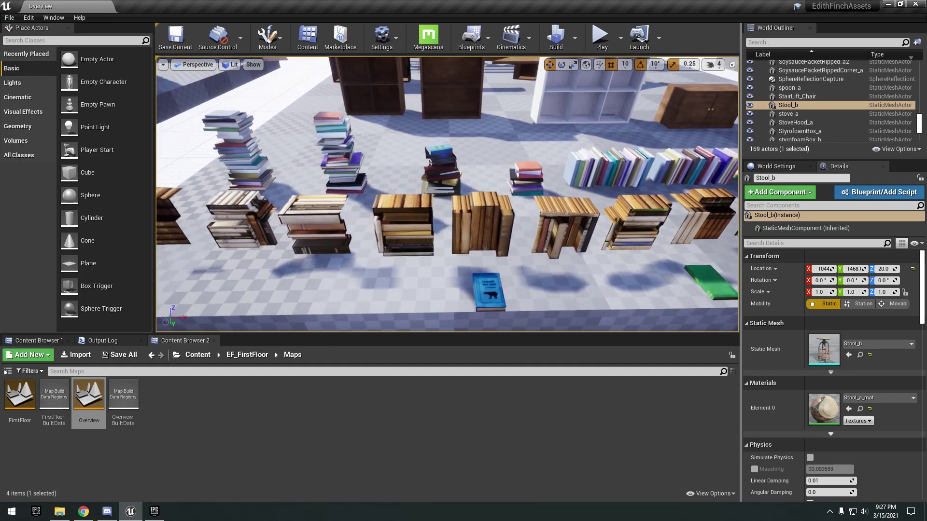
- Select the living room bookcase and examine the surrounding wooden bookcases and shelves
key(w)
mouse_move(419, 199)
right_down()
mouse_move(434, 179)
mouse_move(416, 186)
mouse_move(413, 198)
right_up()
click(449, 199)
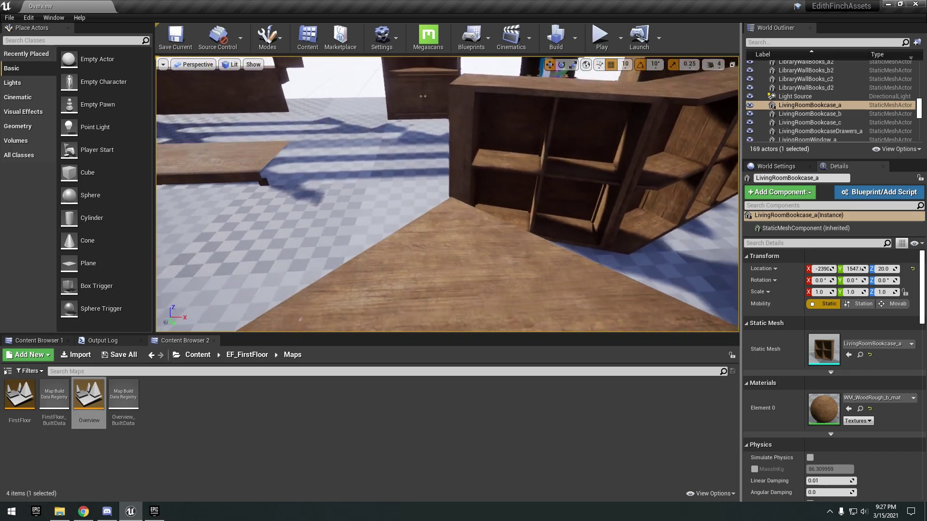
right_drag(536, 194, 516, 184)
key(s)
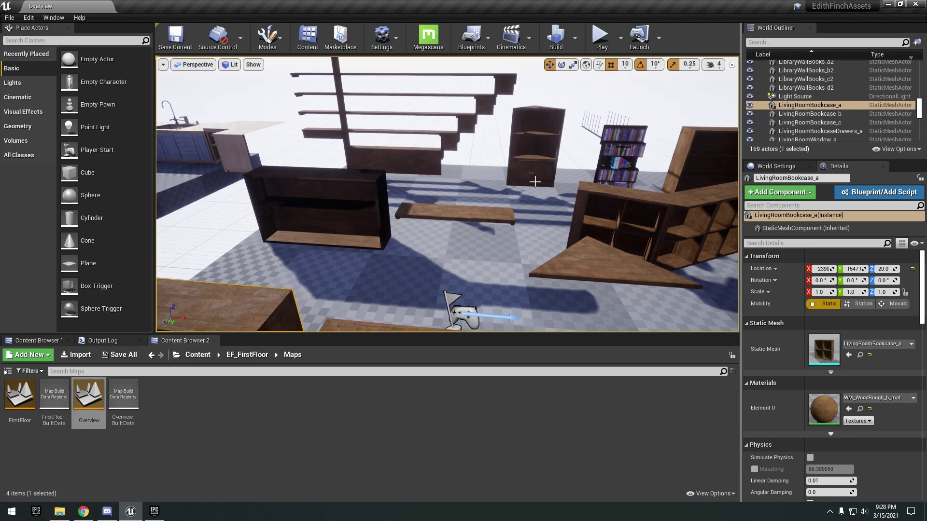
- View the stepped wall shelves and move across to the kitchen platform with its appliances
right_drag(447, 194, 464, 190)
key(w)
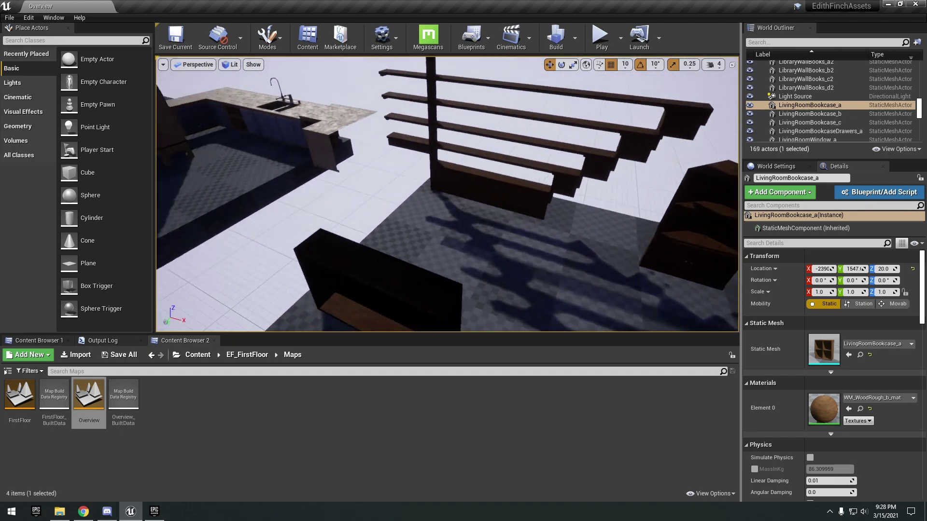
key(a)
mouse_move(447, 194)
right_down()
mouse_move(472, 193)
mouse_move(449, 195)
right_up()
key(d)
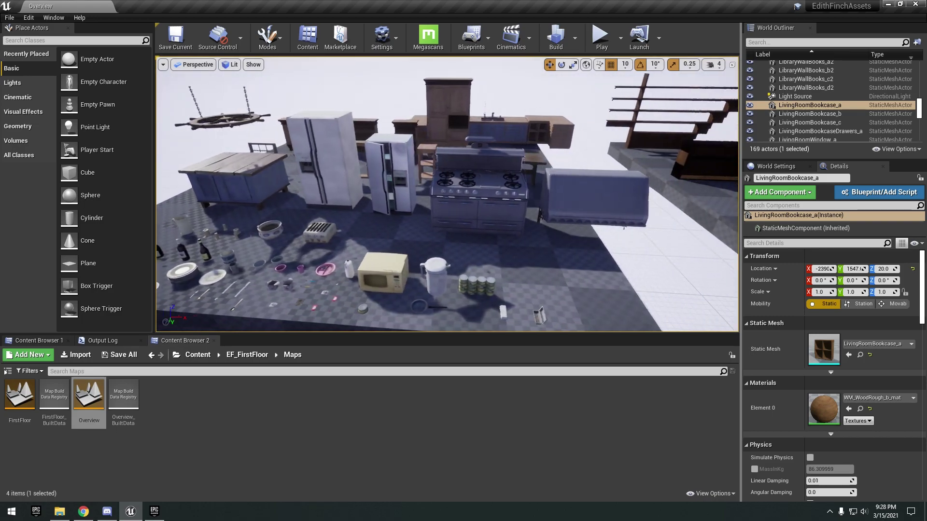
- Examine the kitchen stove and the range hood beside it from the front and from above
key(w)
right_drag(523, 180, 509, 183)
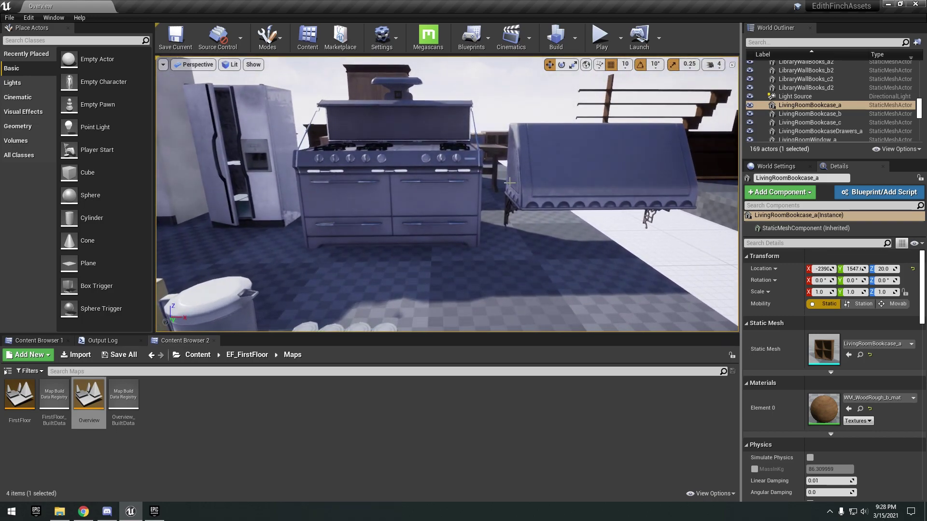
key(w)
right_drag(462, 264, 538, 169)
key(a)
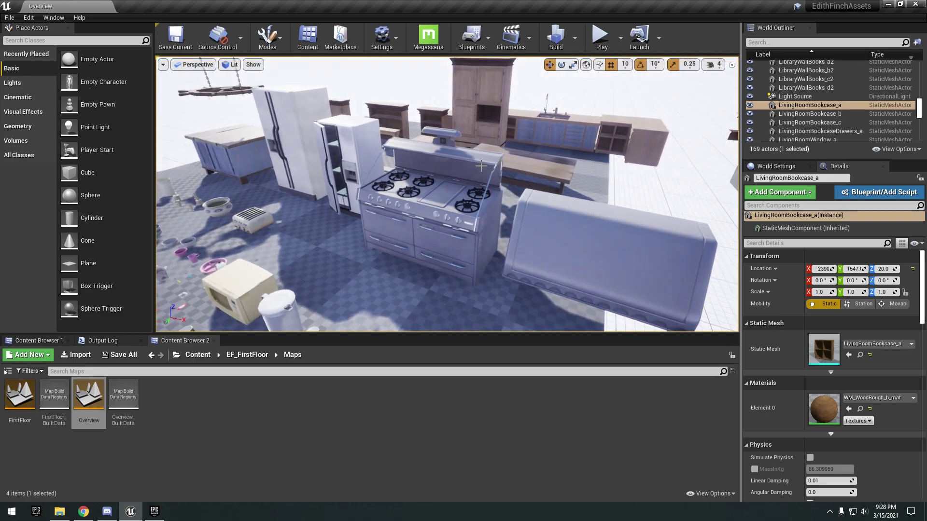
right_drag(425, 195, 427, 197)
key(w)
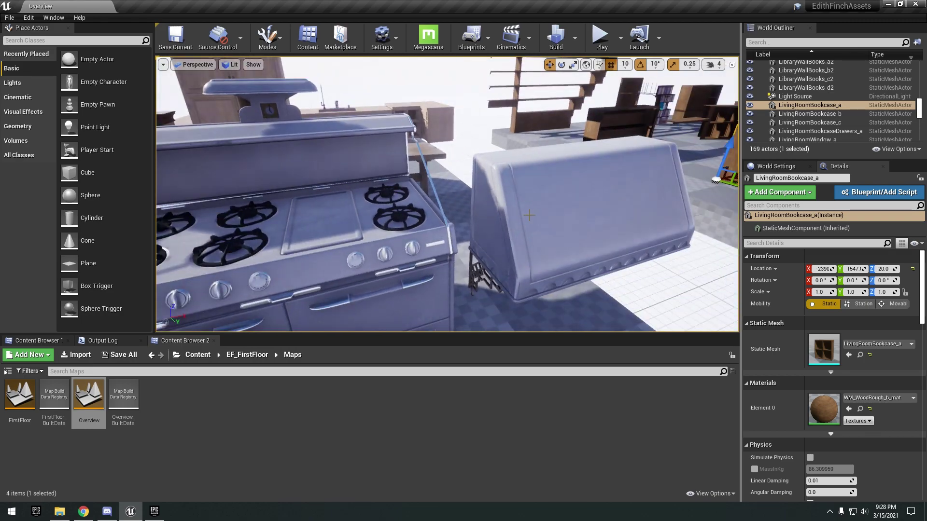
- Look over the small kitchenware props and inspect the ship's-wheel pot hanger above the wooden-topped island
right_drag(428, 197, 603, 217)
key(s)
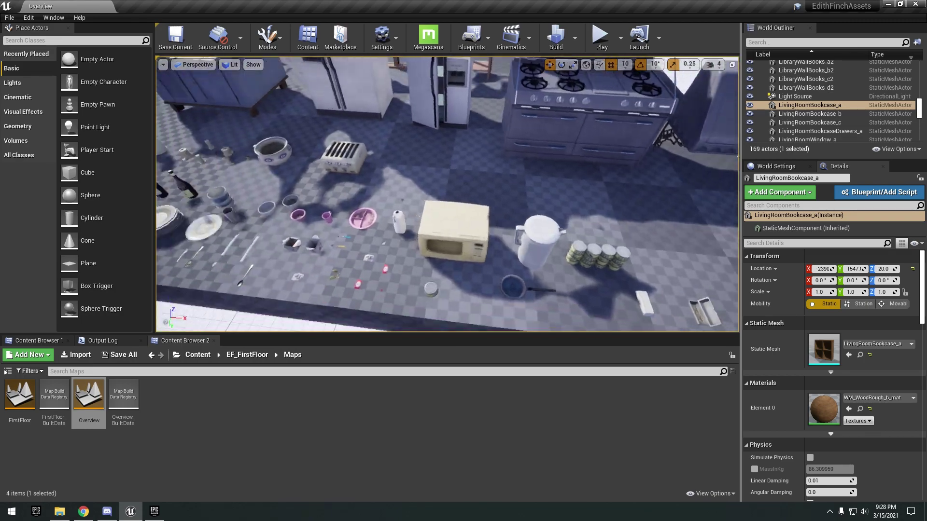
scroll(555, 216, up, 4)
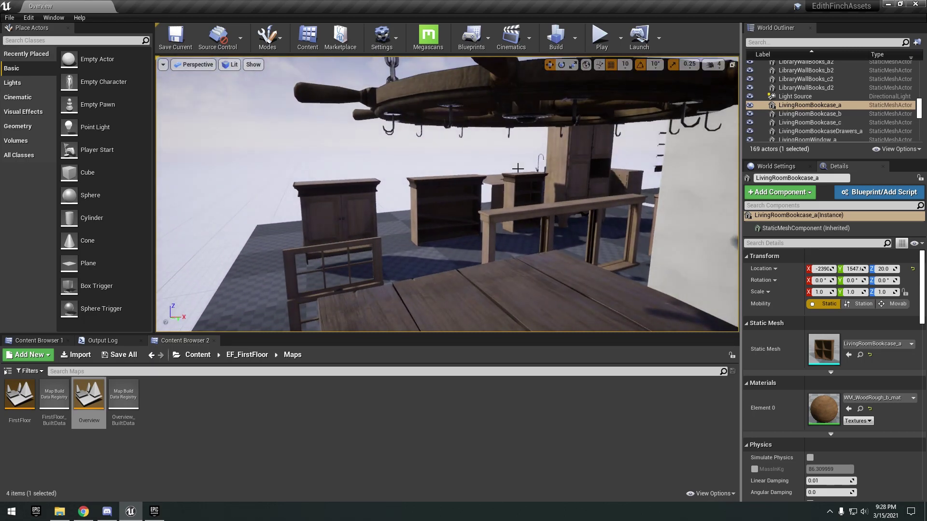
right_drag(520, 169, 517, 157)
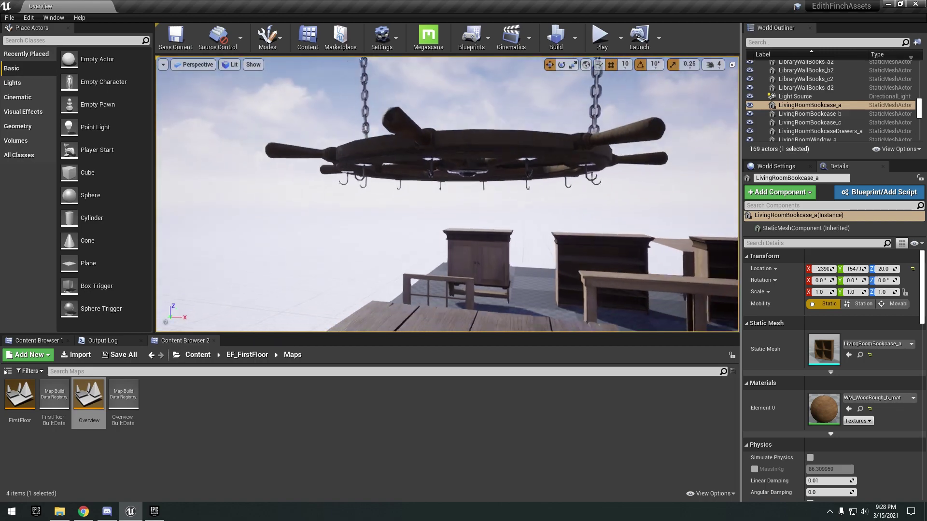
right_drag(518, 158, 536, 148)
key(w)
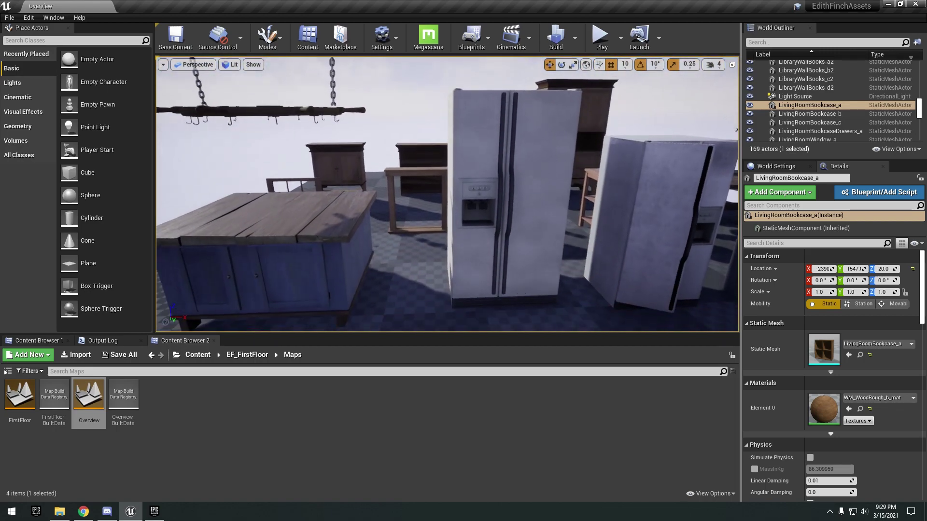
- Select the open refrigerator and the closed refrigerator in turn for a closer view
key(w)
click(602, 236)
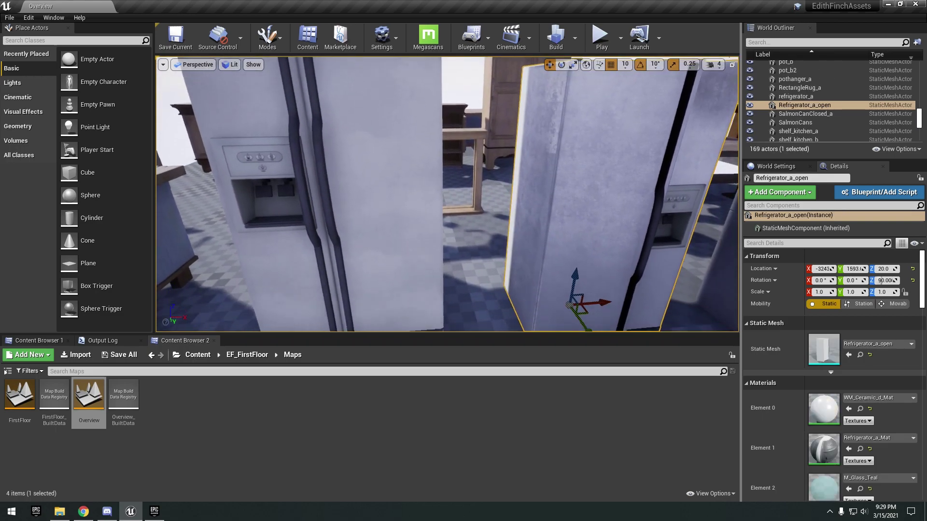
right_drag(412, 238, 408, 238)
key(s)
click(437, 236)
- Look across all the prop platforms from afar and open the FirstFloor map of the EF_FirstFloor pack
right_drag(467, 233, 545, 181)
key(w)
key(a)
right_drag(439, 222, 449, 194)
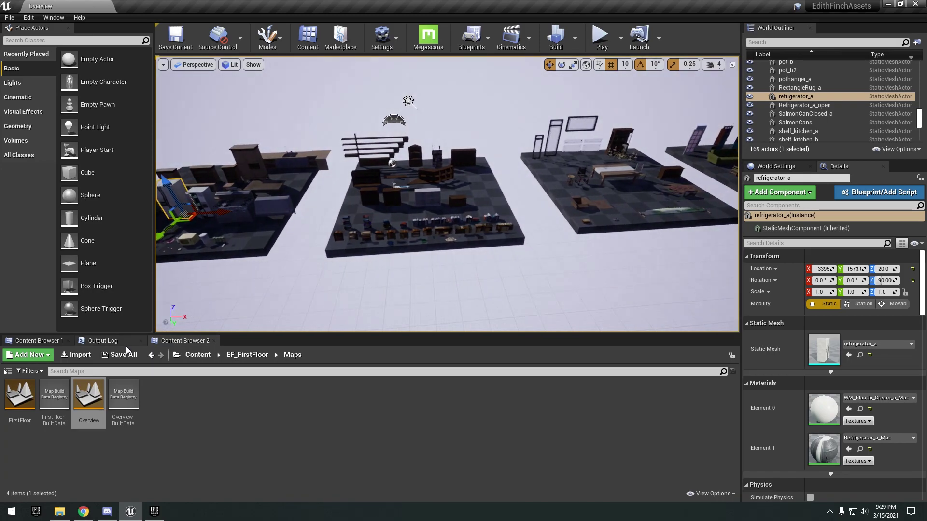
double_click(20, 395)
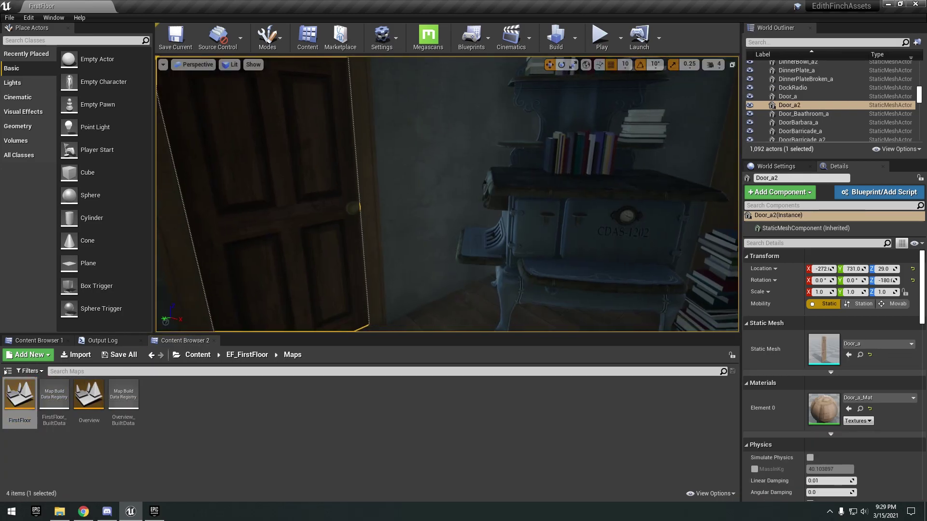
- Explore the house interior past the tall bookcases and select the living room's brick chimney
mouse_move(446, 193)
right_down()
mouse_move(644, 188)
mouse_move(570, 188)
mouse_move(633, 186)
mouse_move(611, 169)
mouse_move(545, 186)
mouse_move(440, 193)
mouse_move(456, 197)
mouse_move(447, 186)
right_up()
key(w)
key(s)
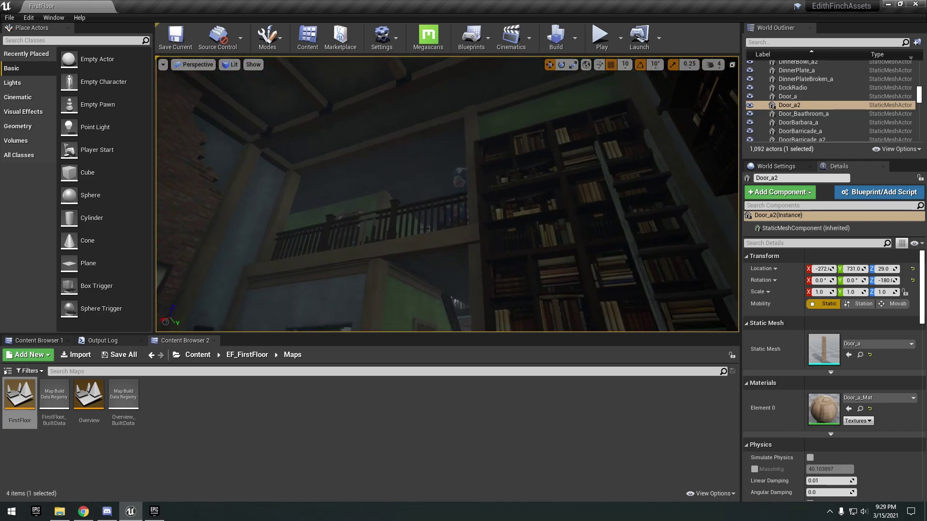
right_drag(446, 185, 447, 194)
click(447, 194)
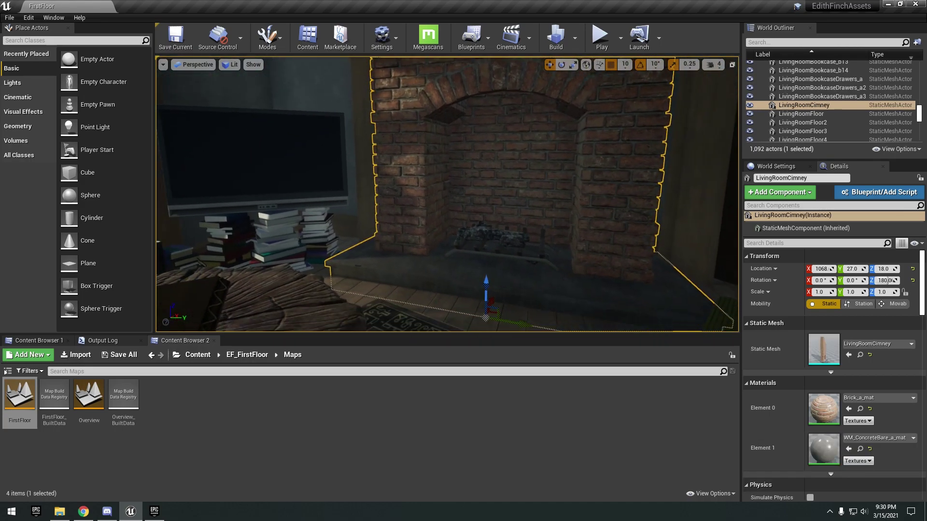
- Select the wall-mounted TV beside the fireplace and move up to the railing facing the large windows
right_drag(447, 194, 410, 241)
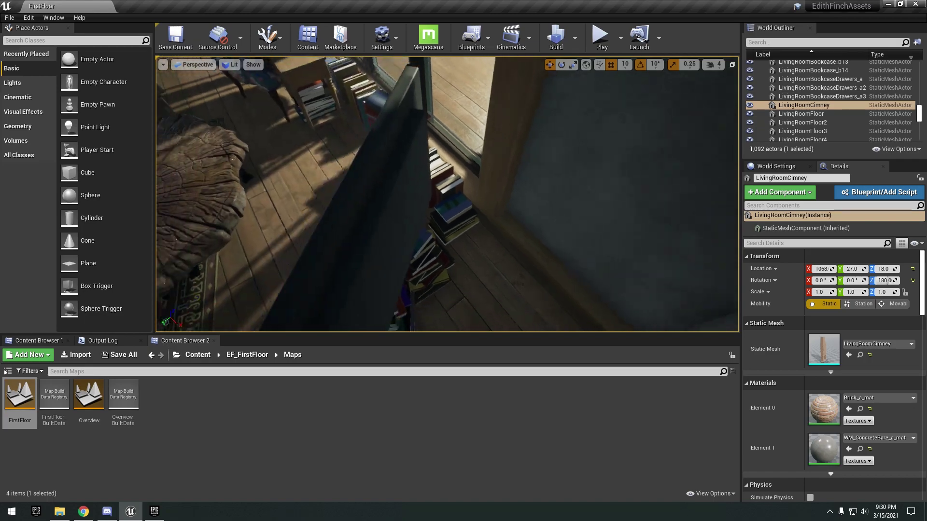
click(451, 179)
right_drag(451, 180, 451, 188)
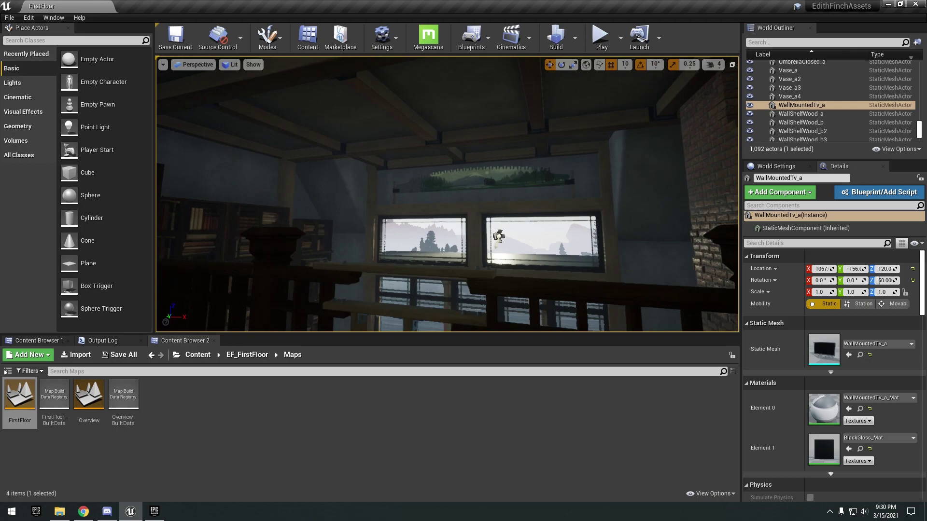
- Leave the interior and examine the FirstFloor house from outside
right_drag(447, 194, 642, 164)
right_drag(406, 196, 367, 196)
right_drag(447, 194, 231, 200)
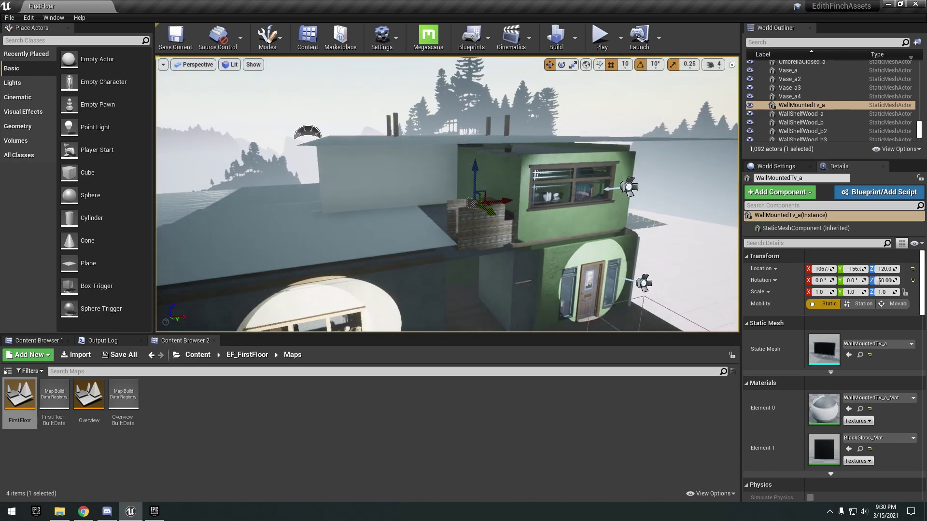
- Open the Overview map of the EF_Grounds pack and move in toward its outdoor props
double_click(92, 393)
click(99, 403)
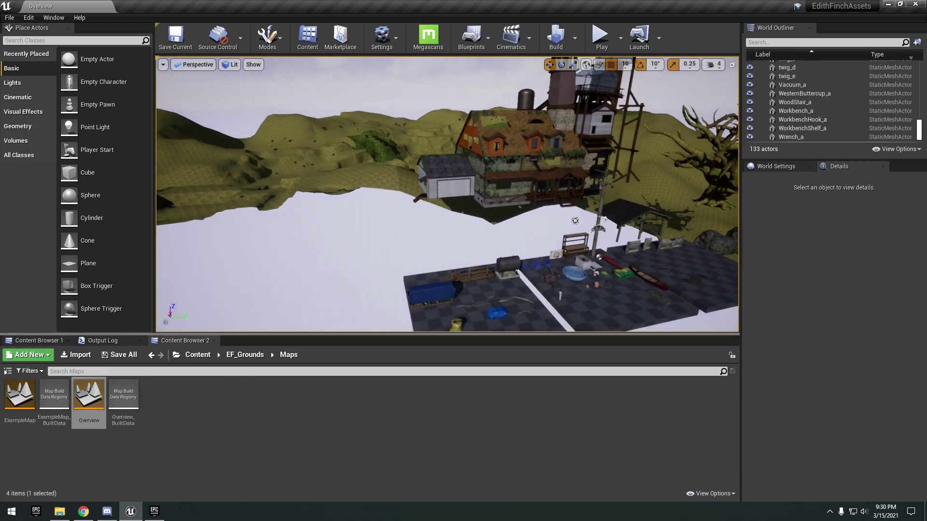
key(w)
mouse_move(447, 194)
right_down()
mouse_move(488, 202)
mouse_move(483, 179)
mouse_move(396, 173)
mouse_move(483, 198)
mouse_move(483, 241)
mouse_move(517, 224)
mouse_move(531, 237)
mouse_move(550, 235)
mouse_move(463, 193)
right_up()
key(d)
- Select the dragon slide's spine piece and look around the outdoor props beyond it
right_drag(540, 230, 564, 227)
click(540, 229)
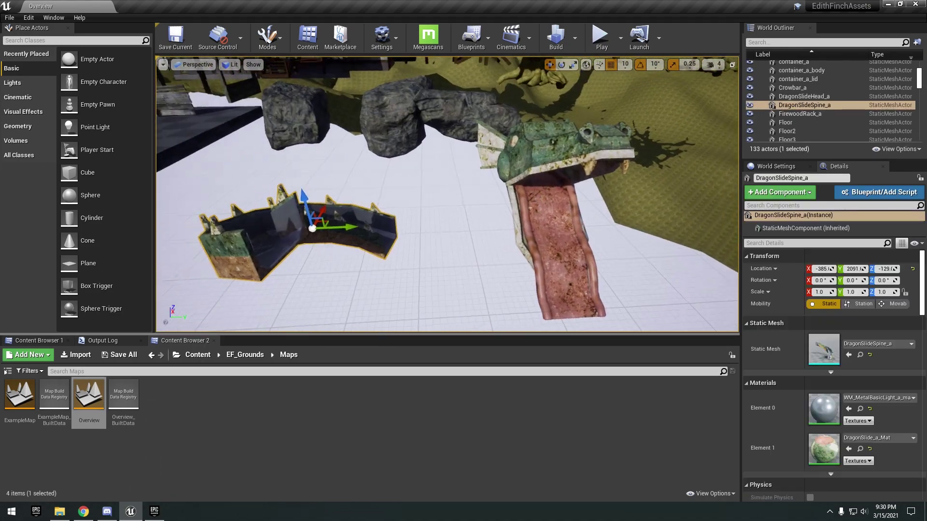
right_drag(522, 187, 485, 189)
right_drag(479, 232, 432, 260)
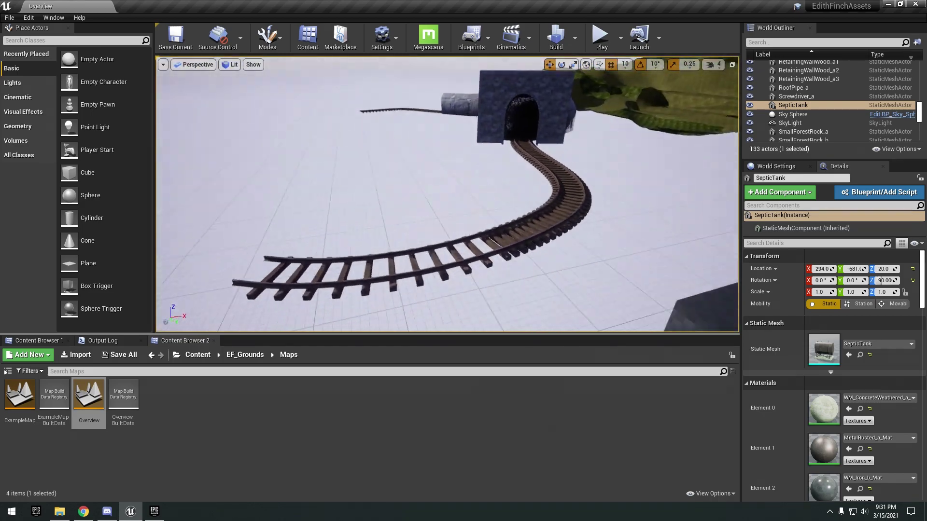
- Select the curved train track leading into the tunnel and view it up close
click(601, 227)
click(588, 178)
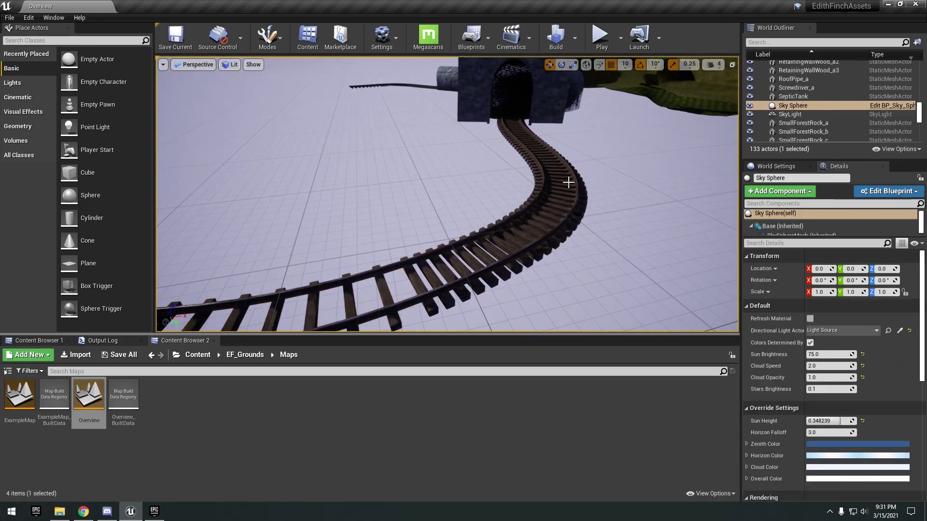
click(569, 182)
right_drag(568, 182, 566, 149)
key(w)
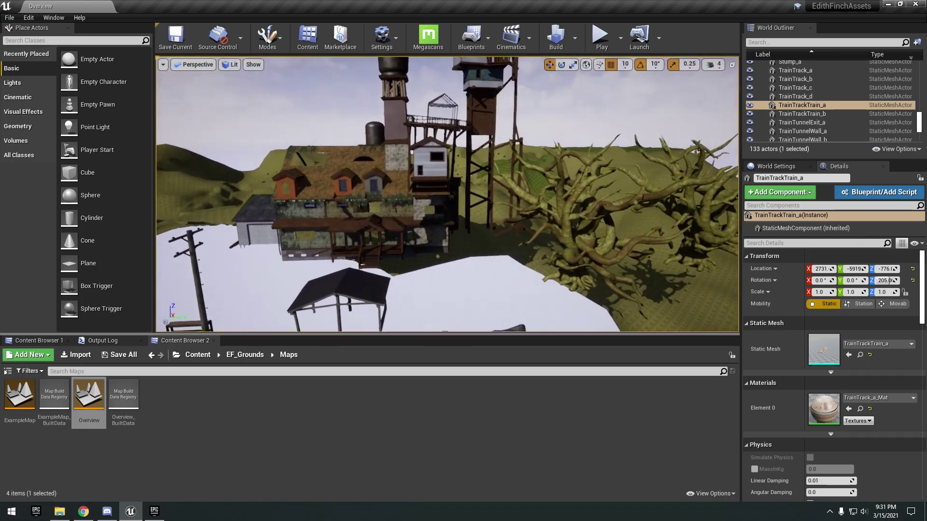
- Select the house's exterior roof and look up at the stacked tower rooms above it
click(446, 184)
right_drag(446, 185, 475, 144)
key(w)
click(427, 164)
right_drag(427, 164, 420, 143)
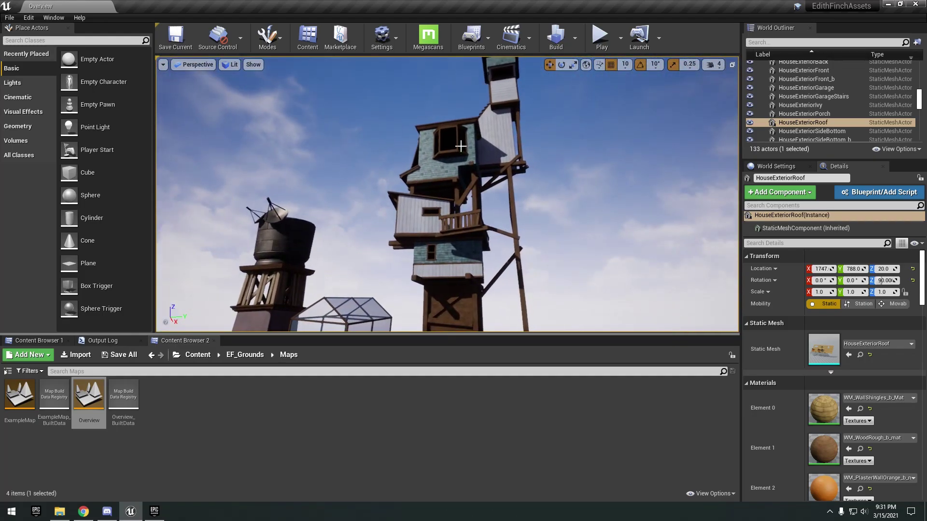
- Inspect the tower, and select the swing tree and the large gnarled tree next to the house
click(461, 146)
right_drag(461, 146, 425, 116)
click(460, 146)
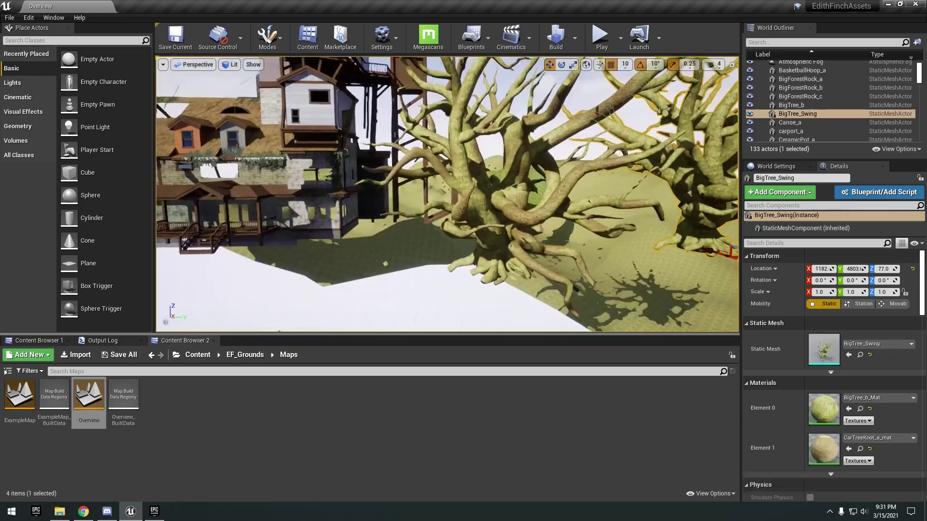
click(460, 146)
right_drag(460, 146, 528, 166)
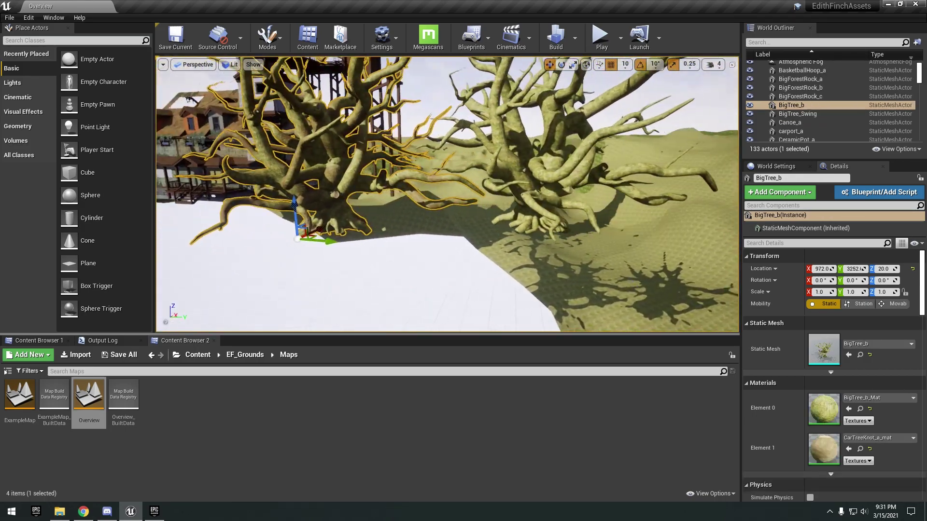
- Select pieces of the hilly front-yard terrain, frame one in view, and survey the landscape from above
click(561, 178)
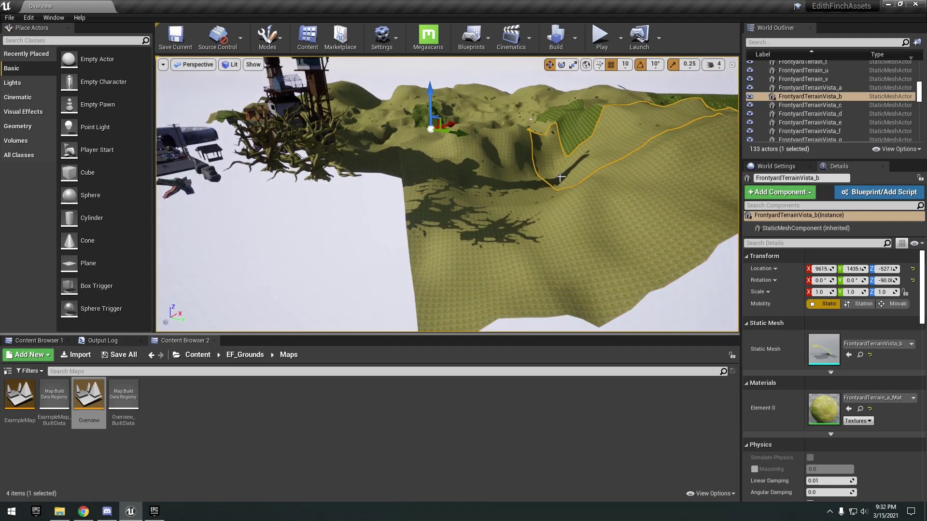
key(f)
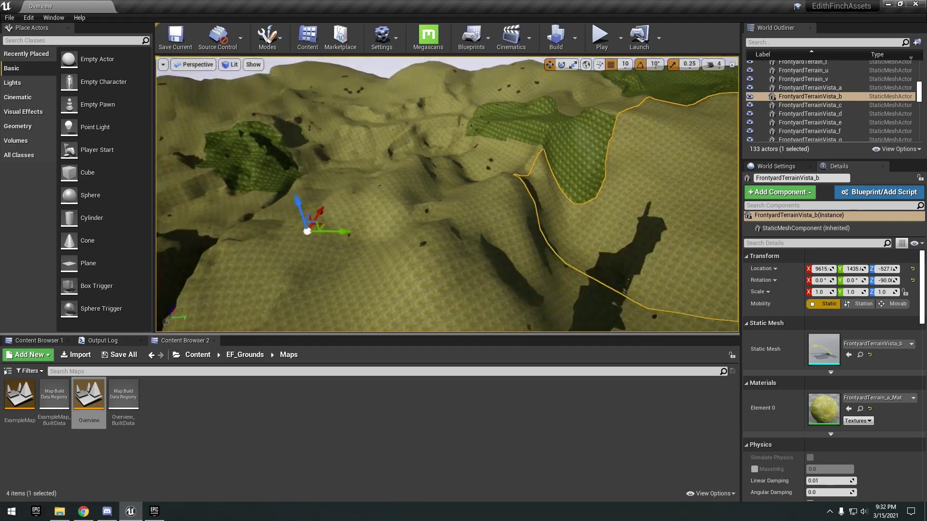
right_drag(560, 178, 565, 207)
click(464, 208)
right_drag(464, 207, 507, 220)
click(460, 216)
click(460, 215)
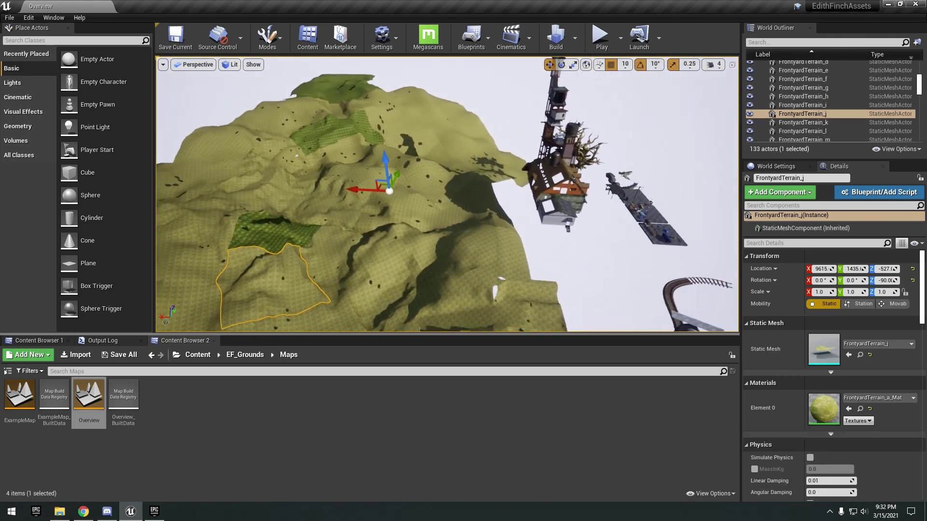
- Open the ExampleMap of the EF_Grounds pack
double_click(28, 412)
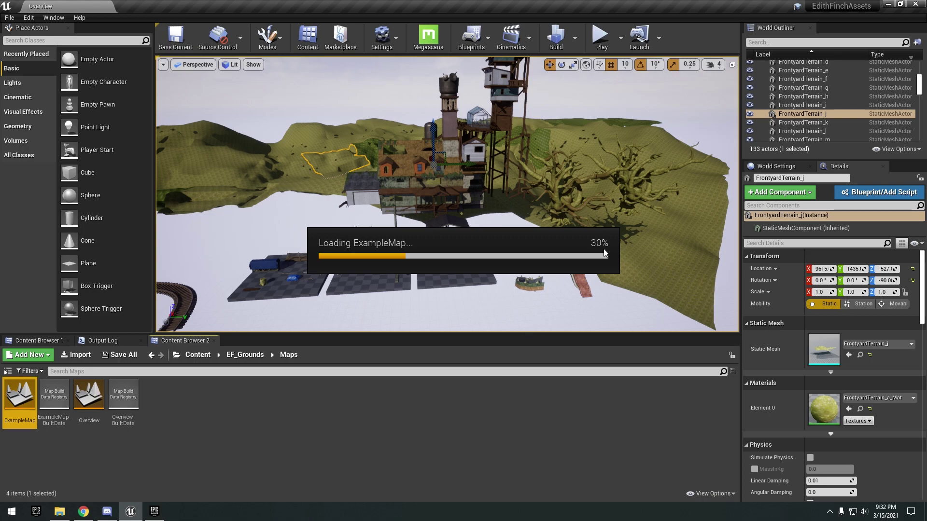
- Select the blue old truck under the shed roof and open its OldTruck_a mesh from its asset folder
mouse_move(463, 202)
right_down()
mouse_move(382, 217)
mouse_move(478, 227)
mouse_move(485, 237)
mouse_move(475, 198)
right_up()
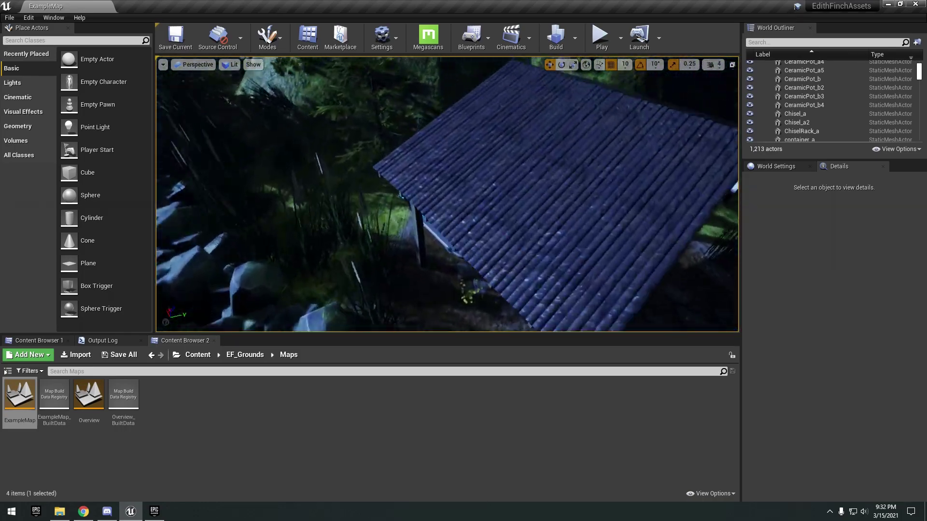
click(531, 202)
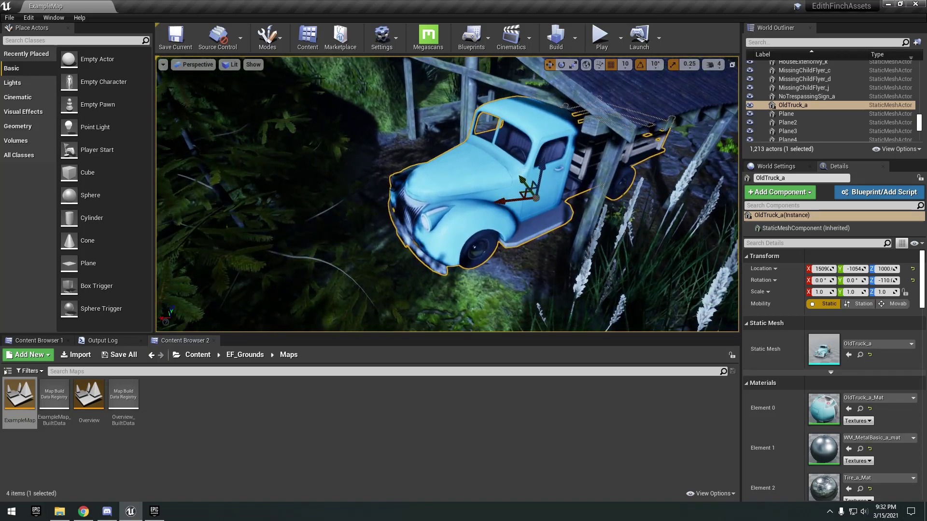
right_click(493, 169)
click(524, 181)
double_click(20, 401)
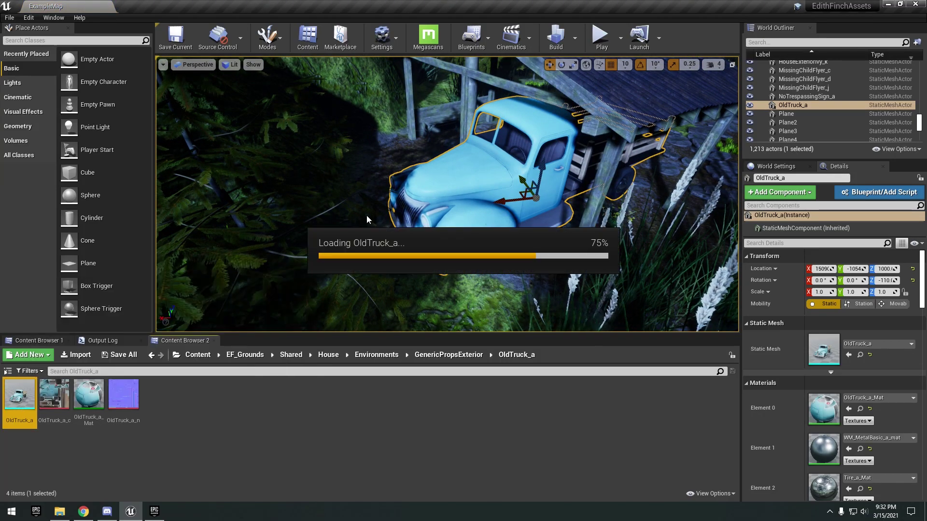
- Inspect the old truck mesh from different distances and angles, and close its asset editor
scroll(474, 198, down, 4)
right_drag(474, 199, 475, 246)
scroll(479, 230, up, 3)
click(198, 7)
- Look out over the house and grounds, and open the Overview map of the EF_Gus pack
right_drag(447, 193, 333, 203)
mouse_move(473, 217)
right_down()
mouse_move(461, 162)
mouse_move(471, 212)
mouse_move(437, 275)
mouse_move(475, 154)
mouse_move(473, 161)
mouse_move(434, 144)
mouse_move(454, 97)
mouse_move(476, 166)
mouse_move(512, 193)
mouse_move(647, 169)
mouse_move(476, 218)
right_up()
click(198, 355)
double_click(189, 406)
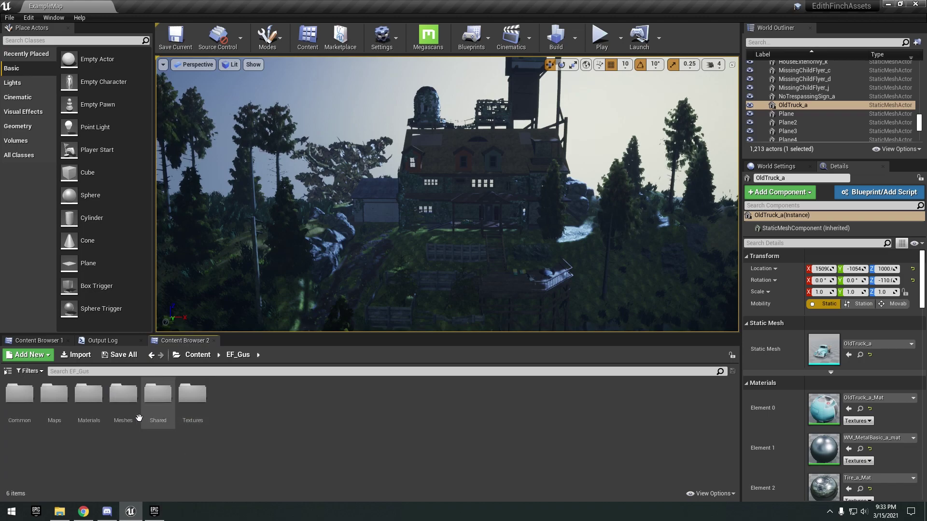
double_click(55, 393)
click(87, 400)
double_click(87, 402)
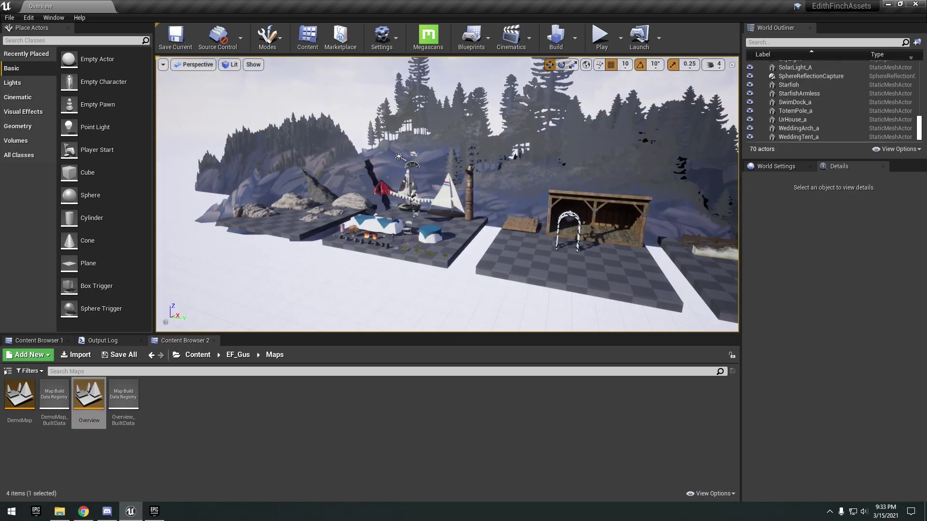
- Select the broken UrHouse_a building and inspect its torn-open side, porch and roof up close
right_drag(447, 217, 536, 217)
key(w)
click(512, 184)
key(a)
right_drag(512, 183, 584, 186)
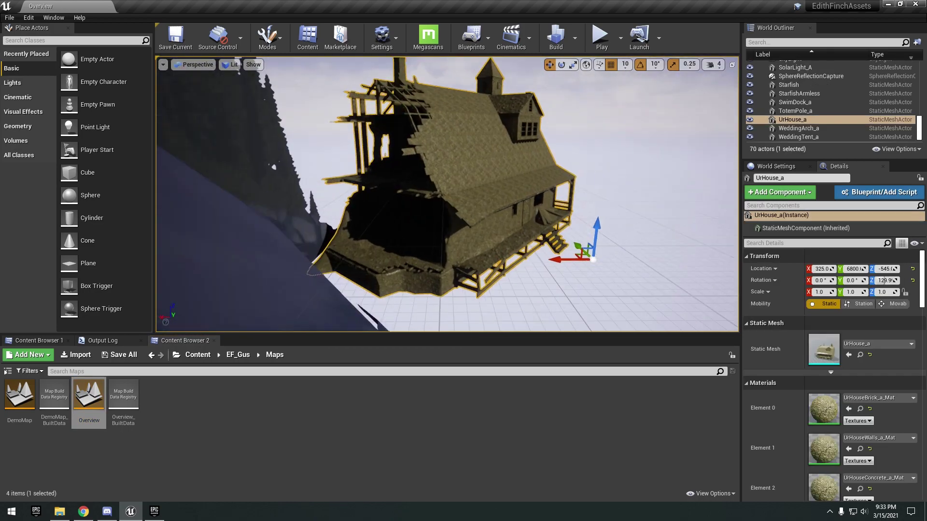
alt+drag(512, 184, 487, 178)
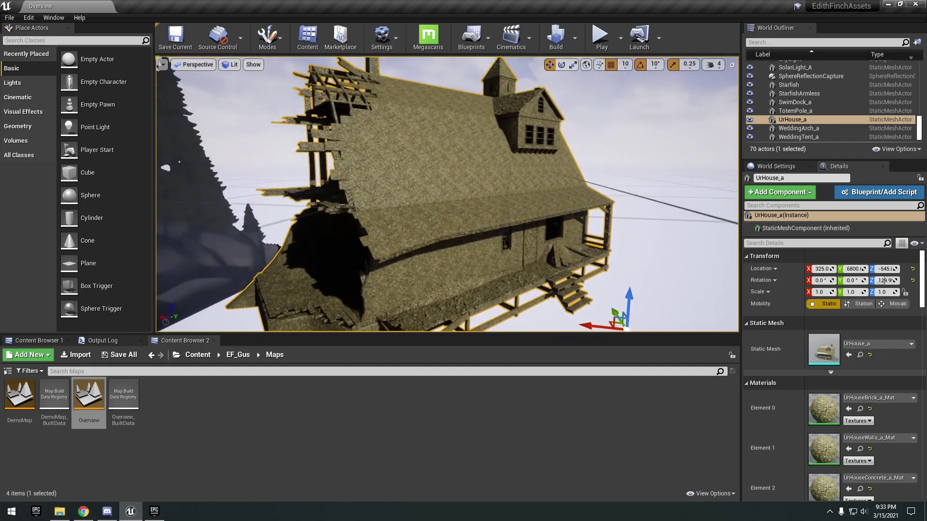
key(w)
right_drag(488, 179, 464, 218)
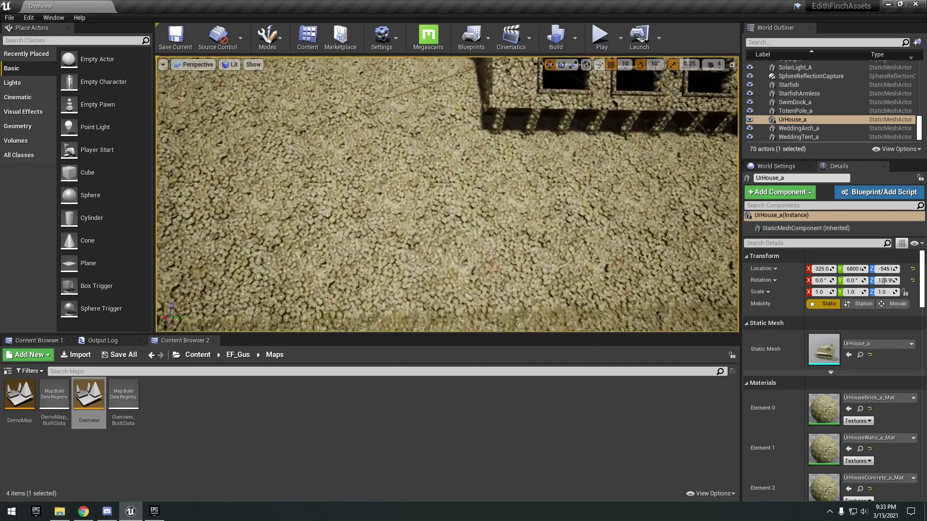
- Select the white wedding tent, frame it in view, and inspect it from several angles
right_drag(526, 210, 526, 210)
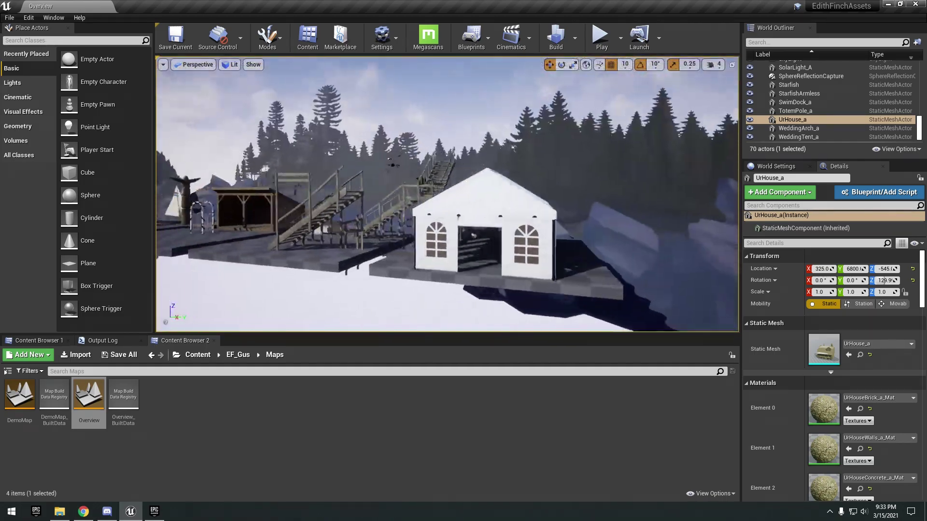
right_drag(526, 210, 526, 210)
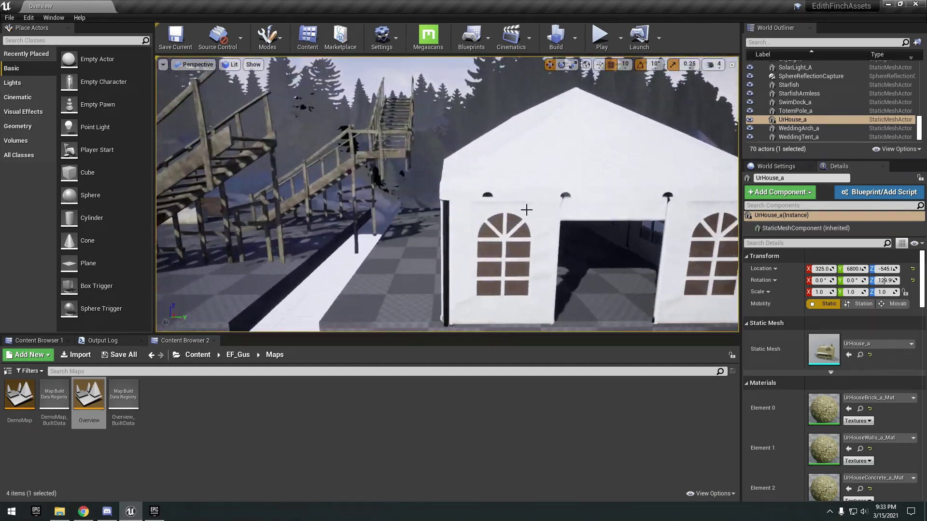
click(526, 209)
key(f)
mouse_move(526, 209)
alt+mouse_down()
mouse_move(603, 205)
mouse_move(544, 211)
alt+mouse_up()
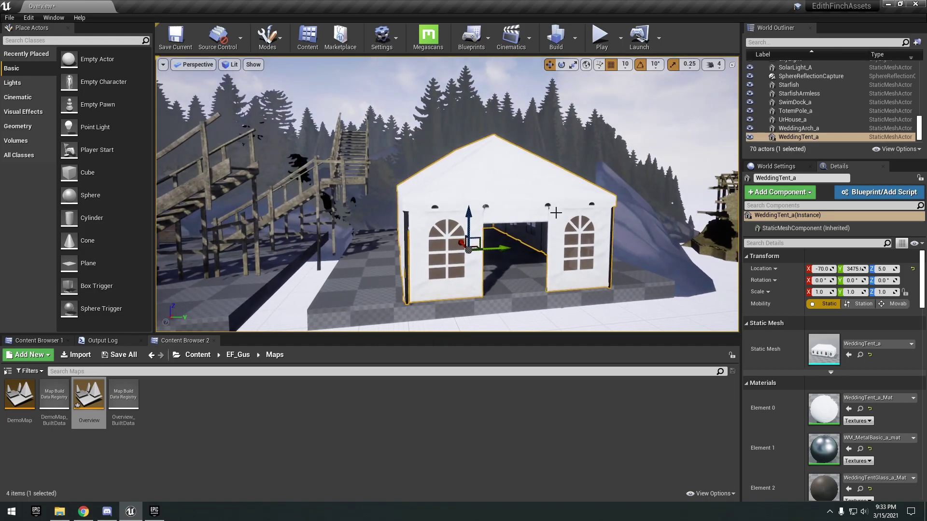
key(w)
right_drag(565, 211, 563, 213)
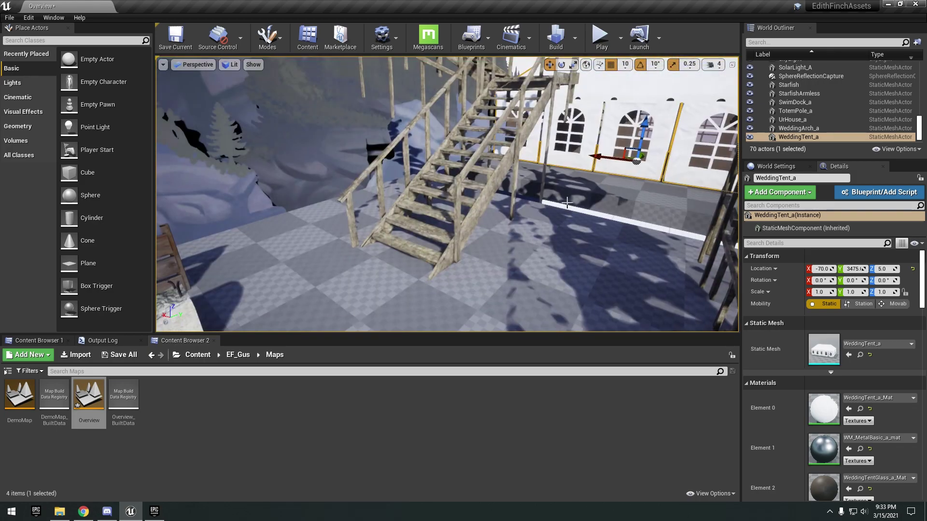
- Inspect the props on the neighbouring platforms, selecting the cliff stairs, the retaining wall chunk, the swim dock and the wedding arch
click(517, 165)
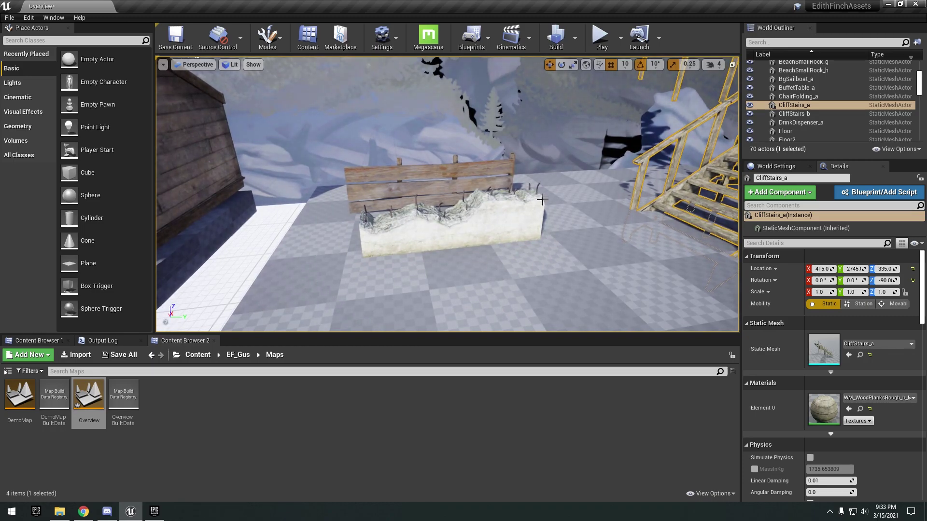
click(542, 201)
right_drag(541, 200, 542, 200)
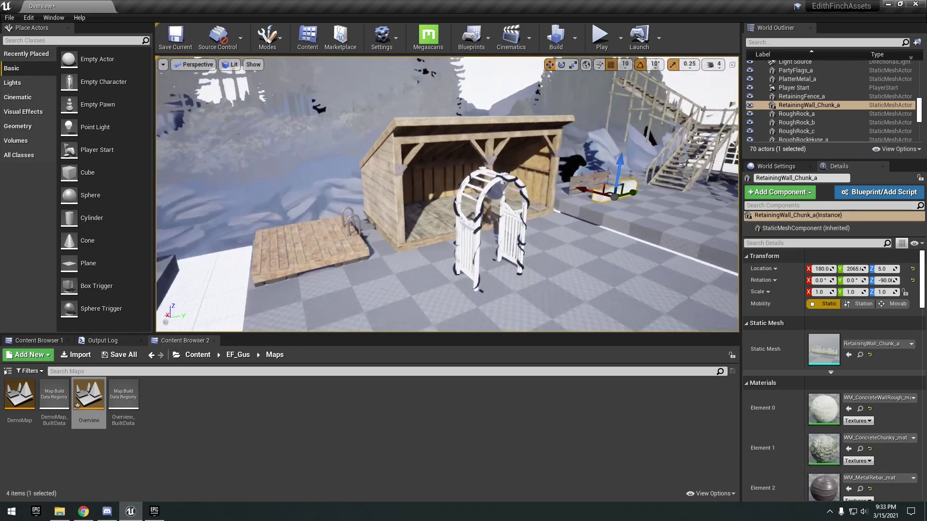
click(309, 254)
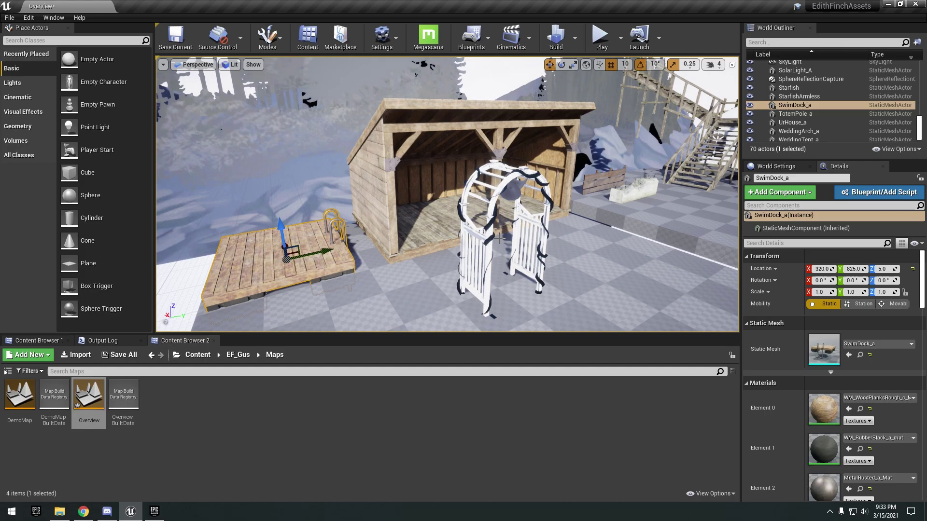
click(471, 203)
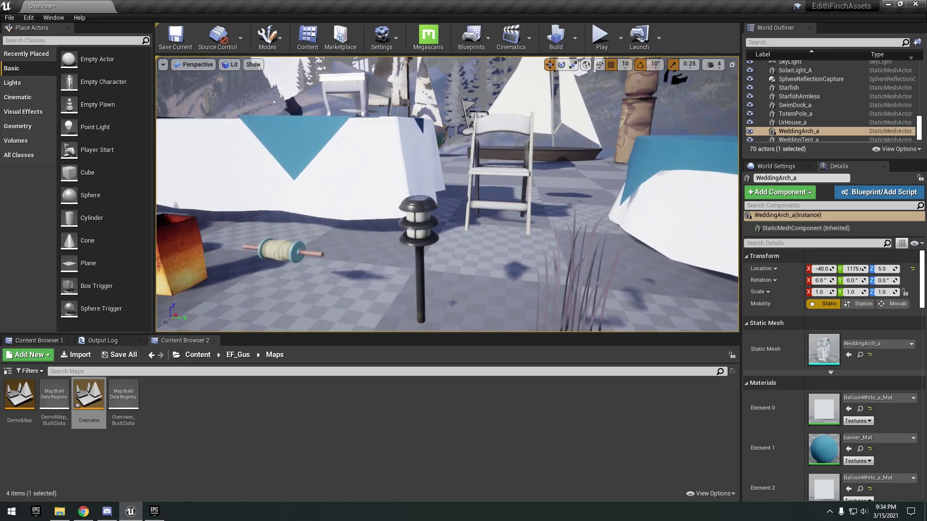
- Select the solar garden light and look over the sailboats beside the totem pole
click(433, 251)
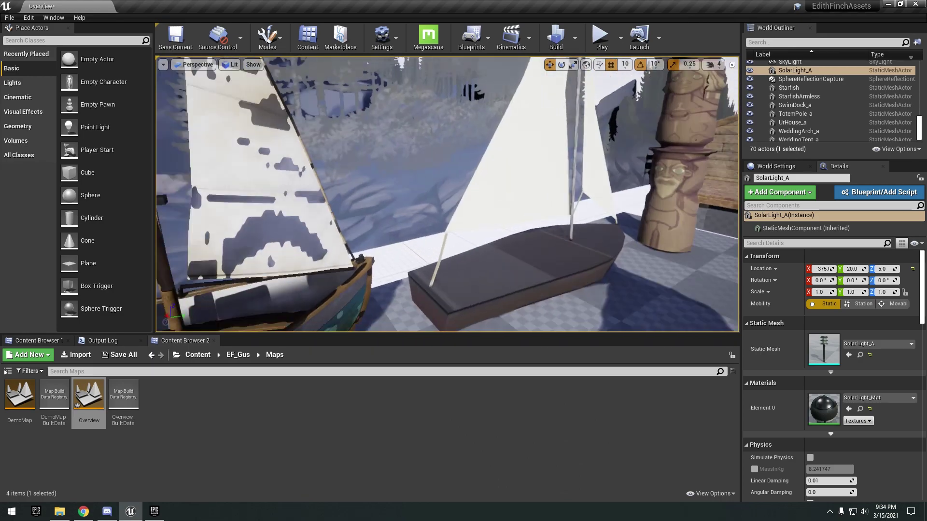
click(495, 305)
right_drag(495, 305, 536, 290)
key(s)
right_drag(369, 198, 334, 211)
key(a)
- Survey the remaining props in the EF_Gus overview map from several viewpoints
click(386, 208)
key(a)
key(d)
key(s)
key(w)
right_drag(434, 186, 463, 210)
key(w)
key(s)
click(389, 205)
key(a)
right_drag(391, 193, 319, 193)
- Open the DemoMap of the EF_Gus pack and survey the beach wedding scene with its tents and tables
double_click(24, 407)
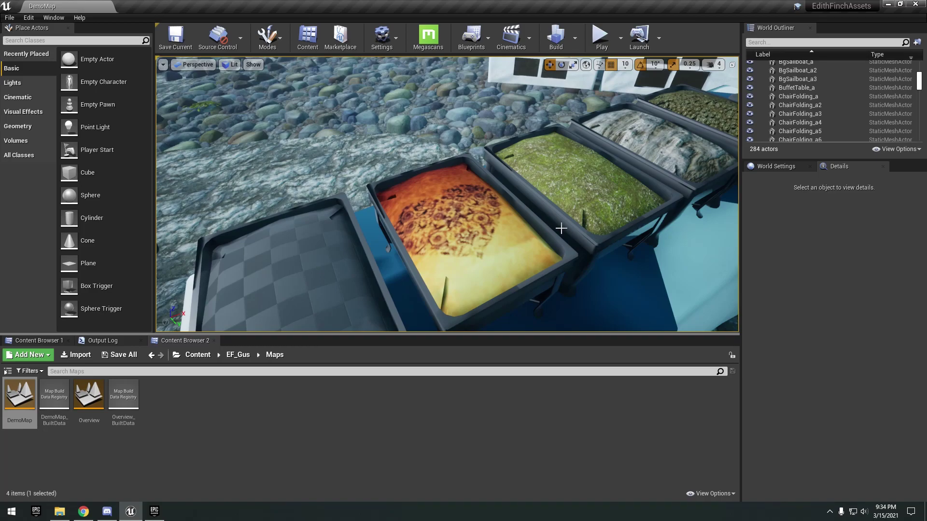
right_drag(561, 228, 770, 193)
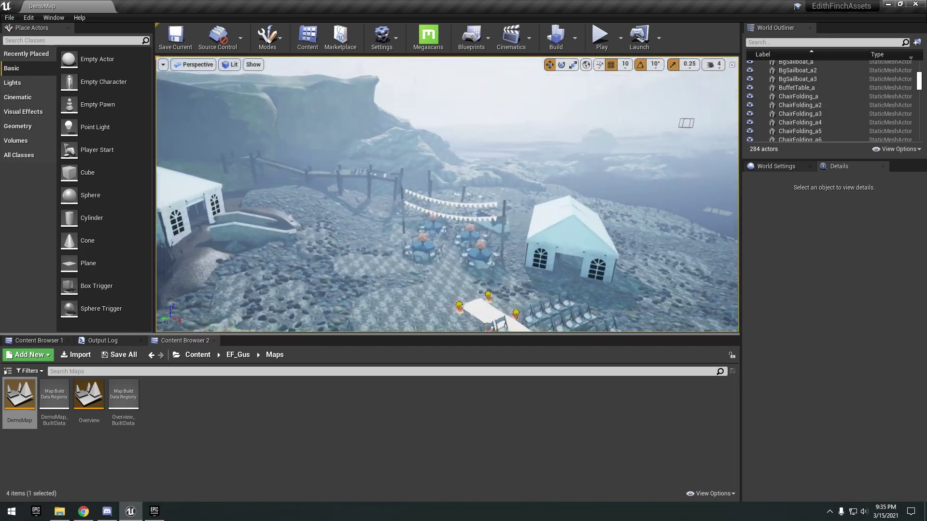
right_drag(546, 242, 586, 223)
click(483, 208)
right_drag(483, 207, 652, 214)
- Open the Overview map of the EF_Lewis pack and approach the platform of small props
click(201, 360)
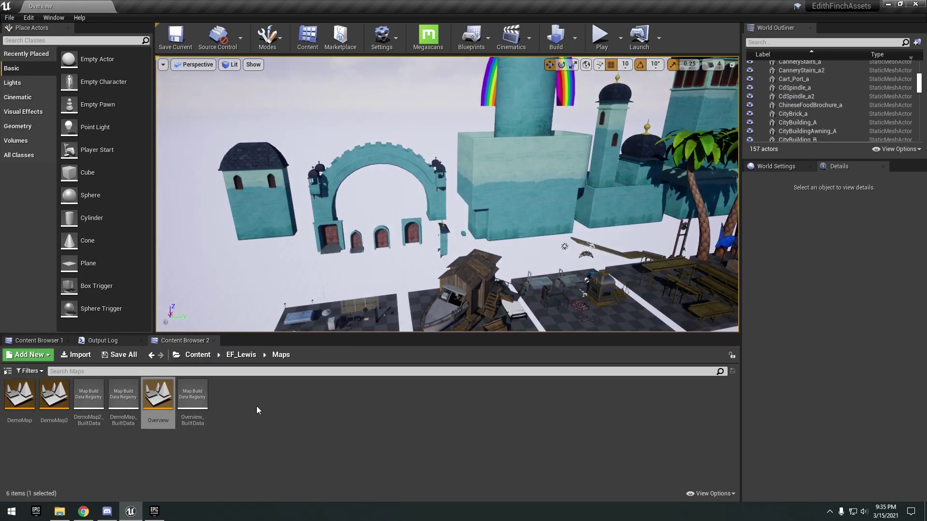
right_drag(524, 249, 565, 243)
key(w)
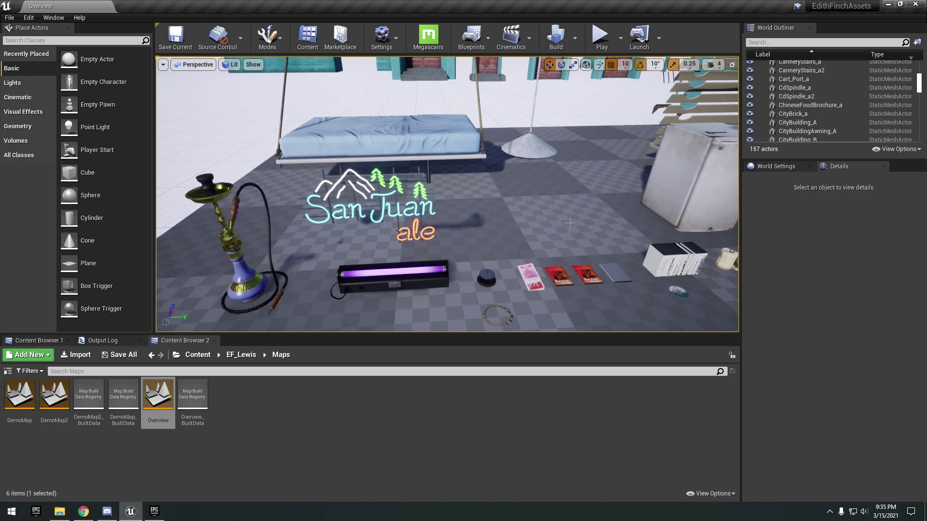
- Select the hanging bed, and inspect the books, candles and computer monitor on the same platform
right_drag(539, 212, 538, 193)
click(486, 221)
key(d)
right_drag(486, 221, 470, 234)
right_drag(623, 237, 603, 255)
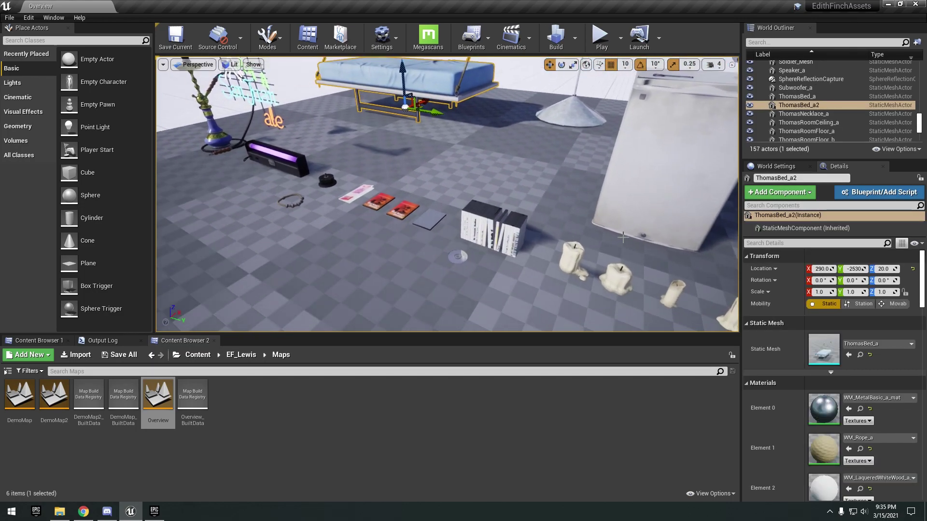
right_drag(428, 224, 534, 183)
key(d)
key(w)
right_drag(533, 87, 534, 86)
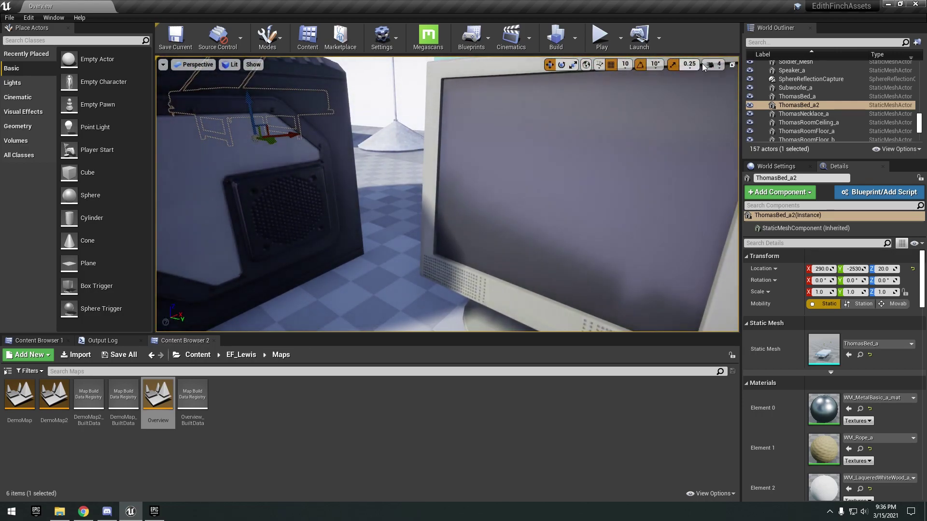
- Set the viewport camera speed to 3 and select the gaming tower among the computer props
click(714, 65)
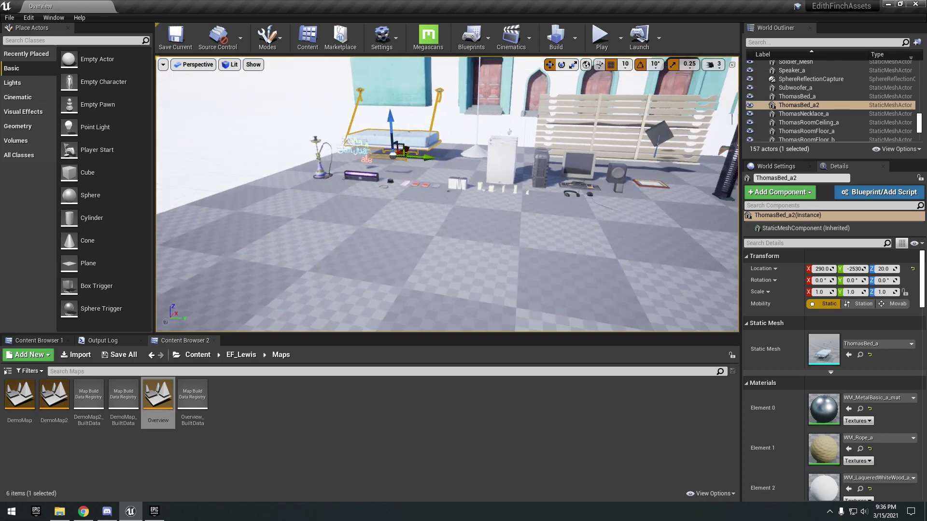
key(w)
right_drag(415, 169, 463, 188)
click(404, 167)
key(w)
key(s)
key(s)
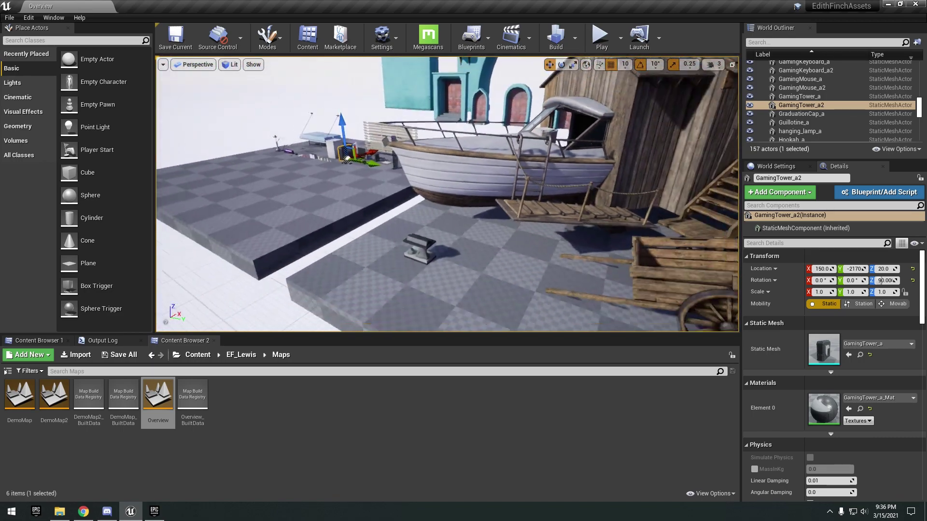
- Move over to the boat and shack, and select the shack's exterior wall
click(434, 227)
right_drag(434, 227, 405, 231)
click(442, 198)
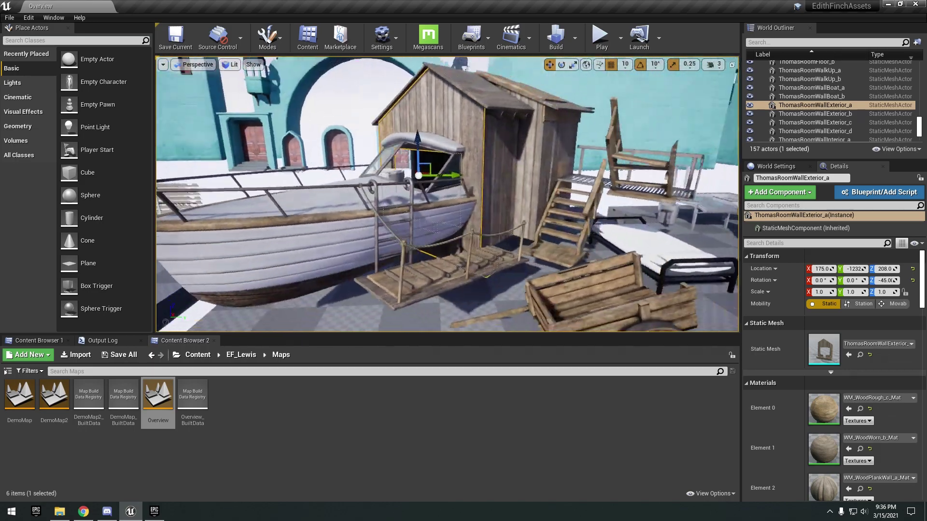
- Move the boat section away from the shack to view it alone, and undo the move
right_drag(397, 187, 394, 187)
click(397, 186)
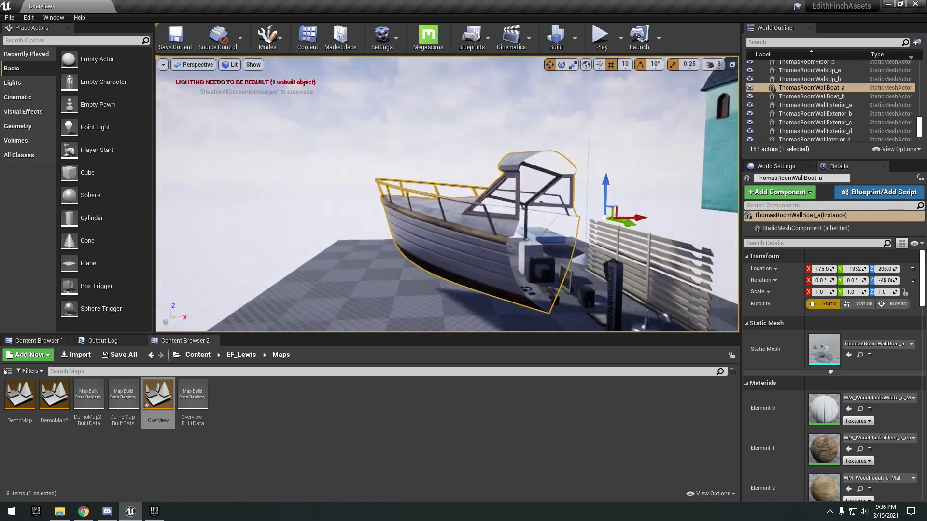
key(ctrl+z)
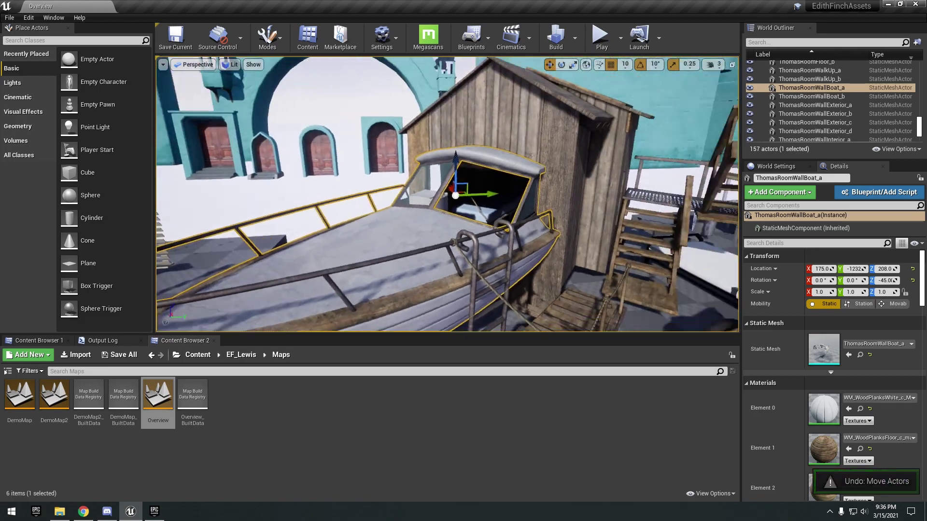
key(f)
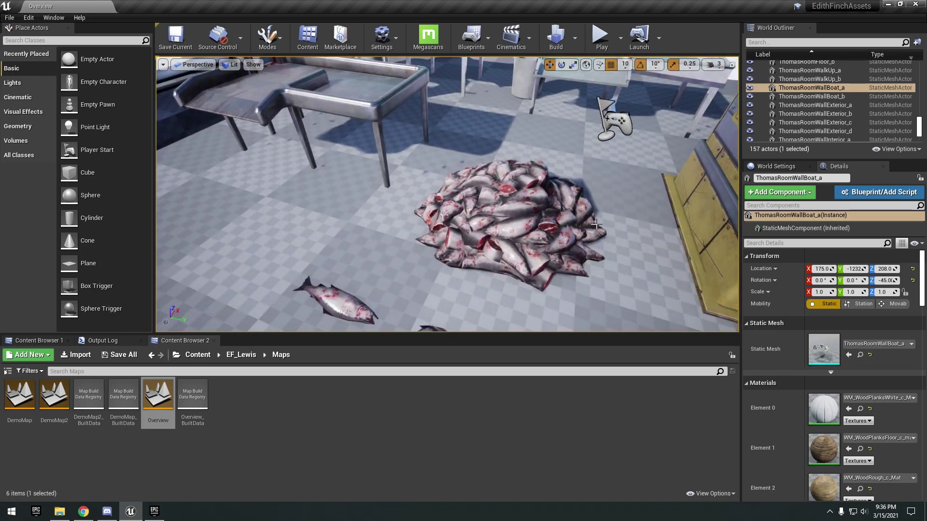
- Inspect the cannery props, selecting the fish chopper, a yellow conveyor frame and the guillotine
click(518, 285)
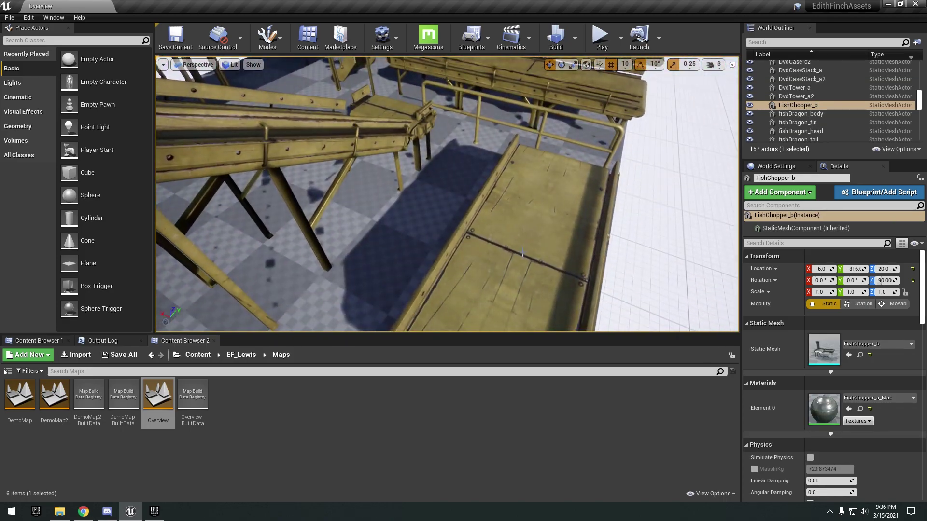
click(522, 254)
key(f)
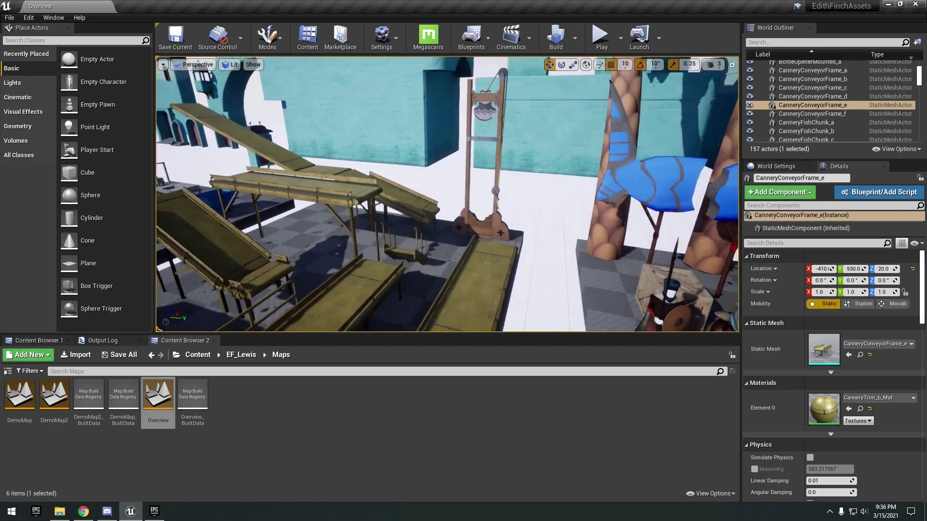
click(555, 246)
right_drag(555, 245, 579, 202)
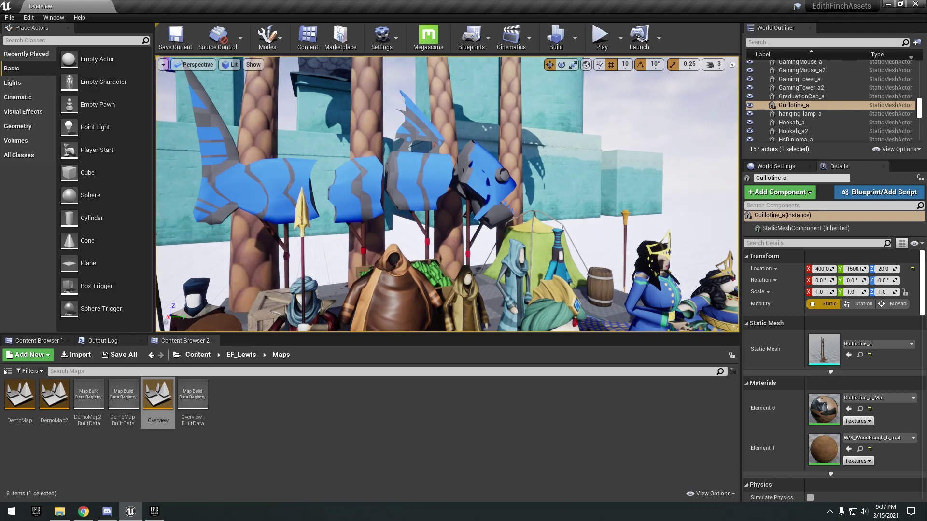
- Select a palm tree and the turquoise building facade, and inspect the city arch, doors and adjoining buildings
right_drag(447, 194, 439, 237)
click(504, 189)
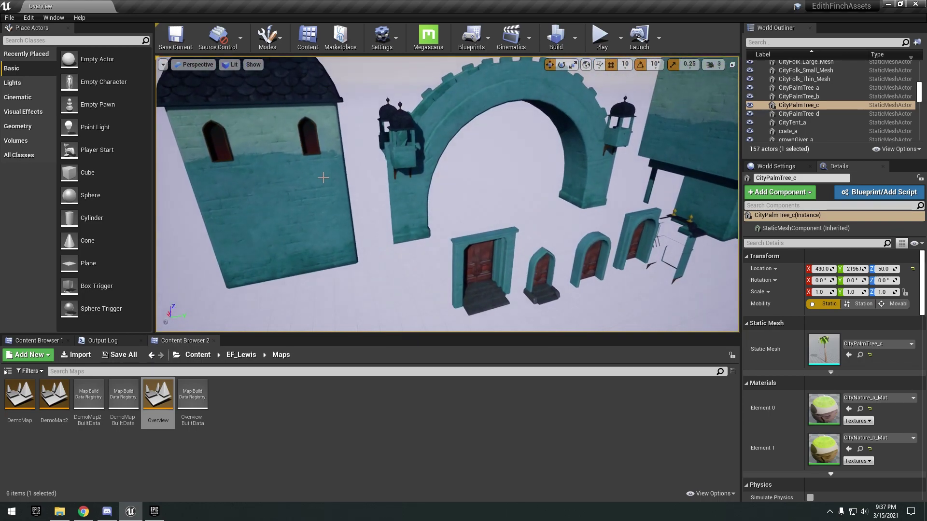
click(323, 178)
right_drag(323, 177, 304, 162)
right_drag(478, 176, 476, 193)
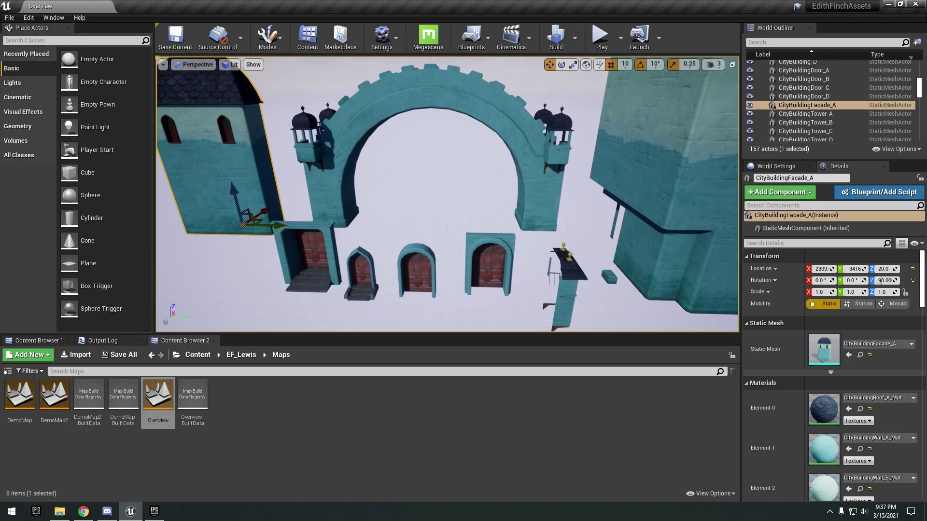
click(599, 180)
right_drag(599, 181, 675, 166)
- Open DemoMap2 of the EF_Lewis pack
double_click(54, 396)
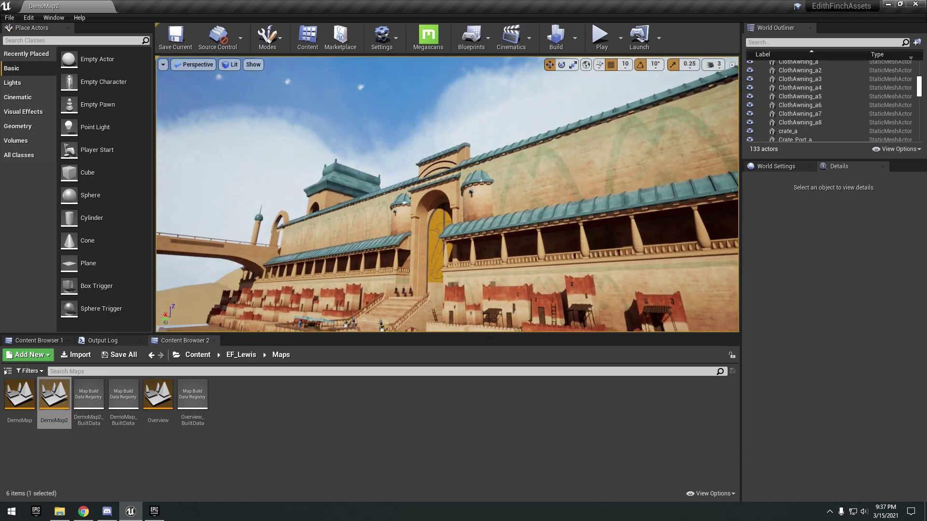
- Select the yellow palace door in DemoMap2 and inspect the surrounding facade, bridge and red-topped houses
right_drag(447, 194, 391, 203)
click(448, 222)
click(495, 273)
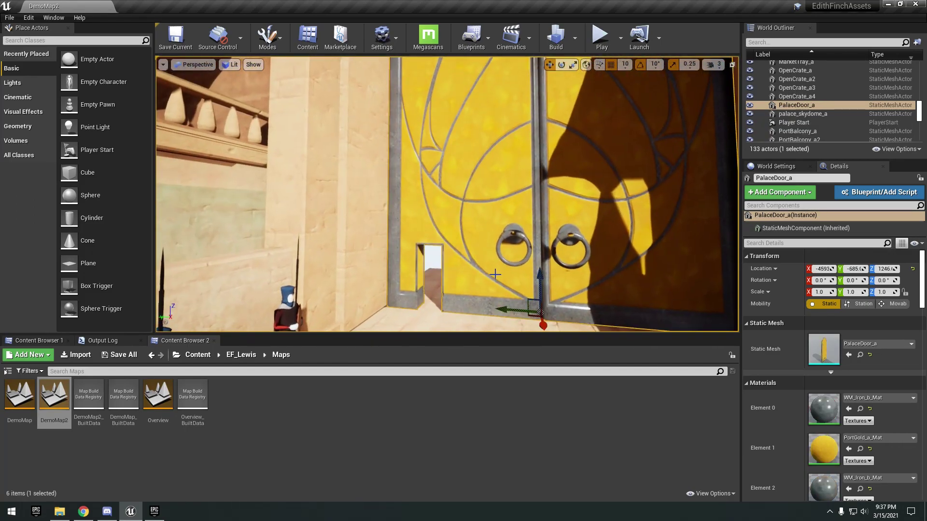
right_drag(495, 274, 453, 261)
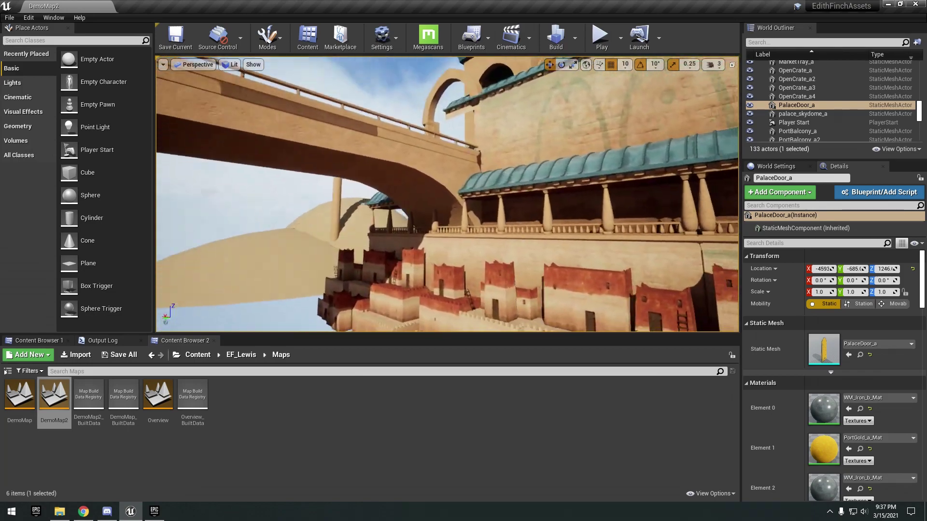
- Open DemoMap of the EF_Lewis pack and look along the railed walkway toward the exit door
double_click(24, 403)
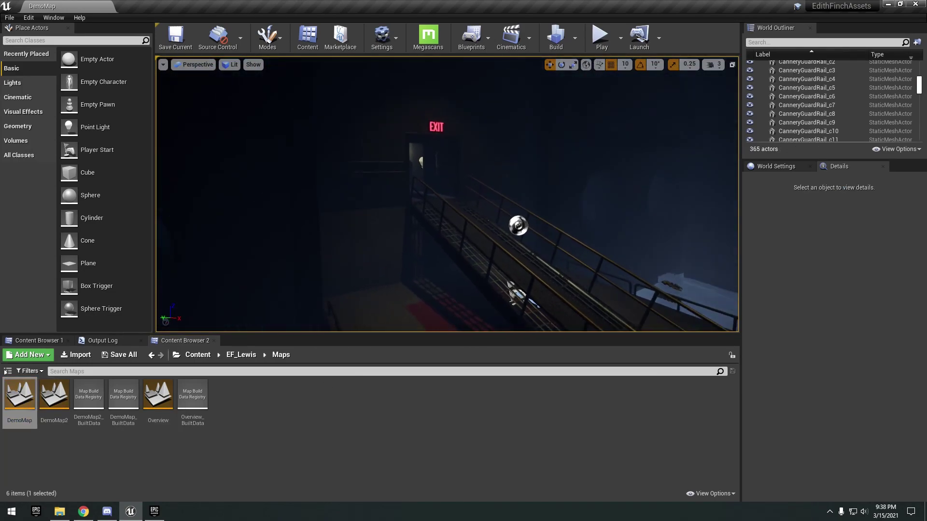
key(w)
right_drag(447, 194, 271, 234)
key(w)
key(w)
key(w)
right_drag(447, 194, 162, 193)
key(w)
key(s)
key(w)
key(w)
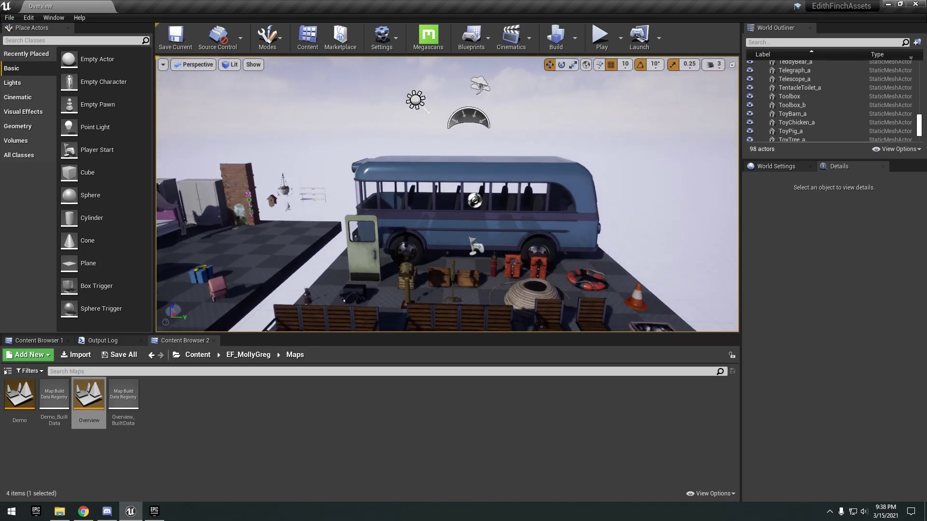
- Examine the blue ferry bus in the EF_MollyGreg Overview map from several sides
key(w)
key(a)
right_drag(447, 194, 333, 181)
click(420, 193)
key(s)
click(641, 168)
key(w)
right_drag(585, 209, 697, 207)
key(s)
key(a)
alt+drag(478, 205, 579, 227)
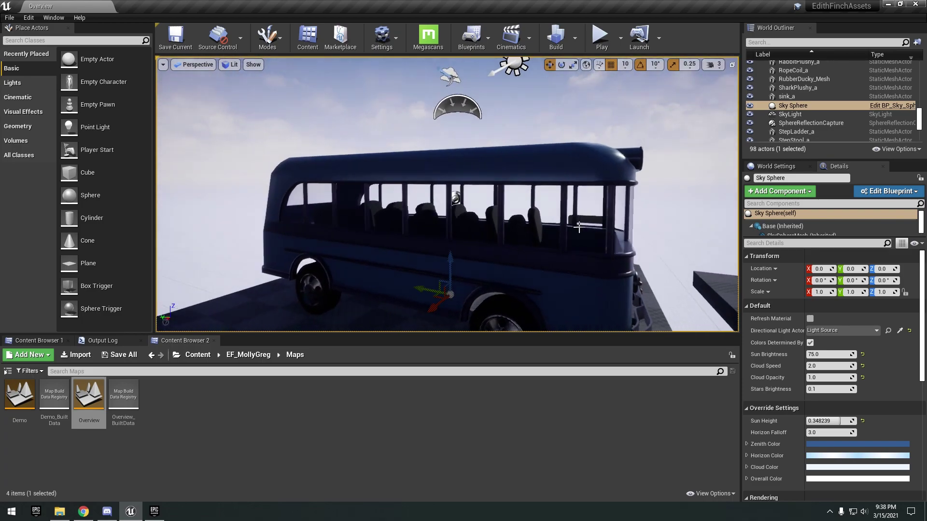
- Inspect the seats and floor inside the blue bus, and view the small props beside it
key(s)
right_drag(520, 270, 334, 268)
key(d)
key(w)
right_drag(555, 186, 544, 213)
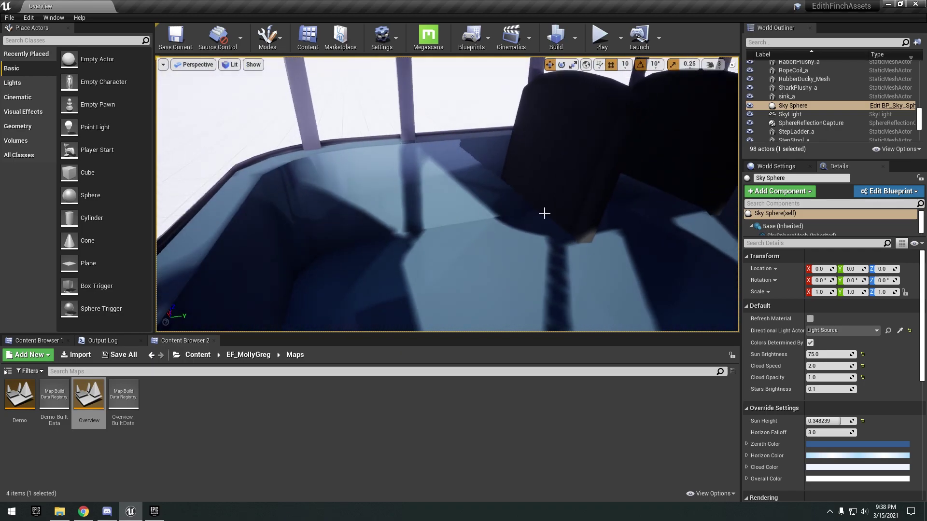
alt+drag(541, 169, 548, 171)
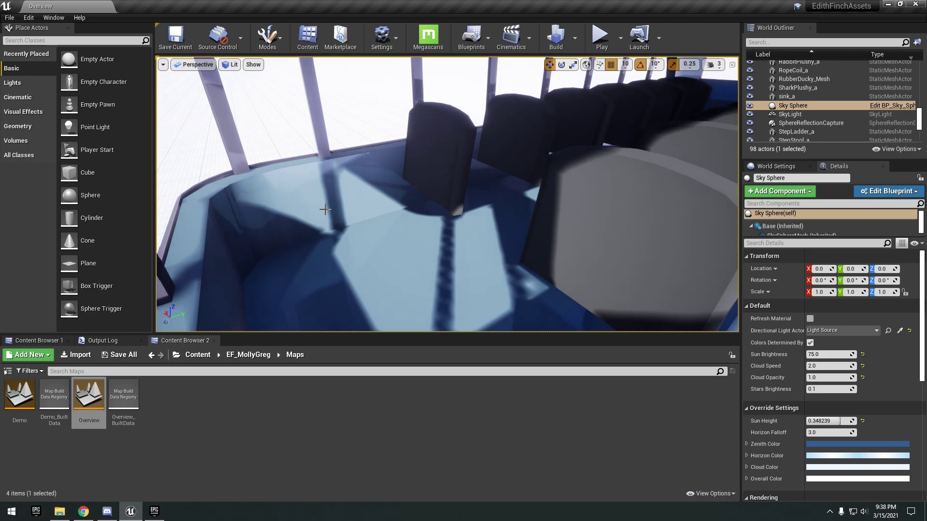
key(s)
right_drag(324, 210, 311, 239)
key(a)
key(d)
key(d)
key(w)
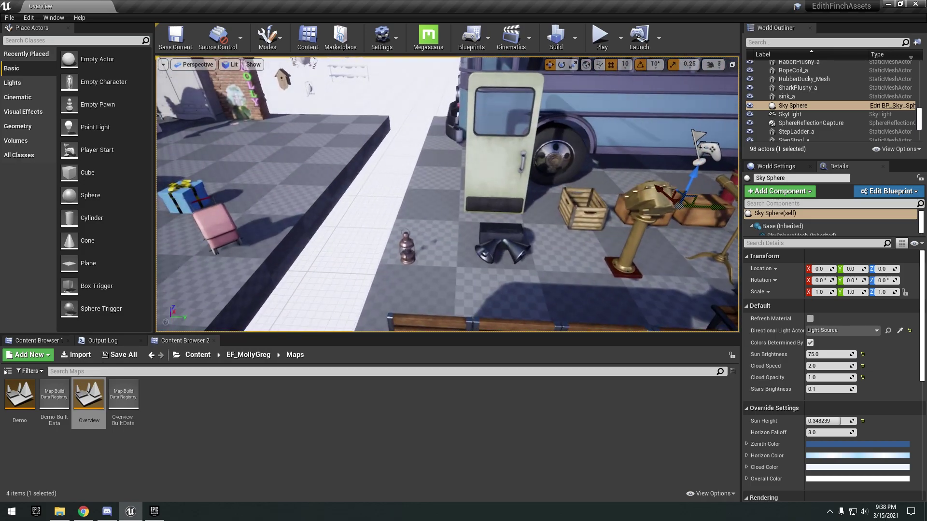
- Select the freestanding ferry door and view it together with the bus and surrounding props
click(502, 159)
key(a)
right_drag(502, 159, 543, 138)
key(w)
key(s)
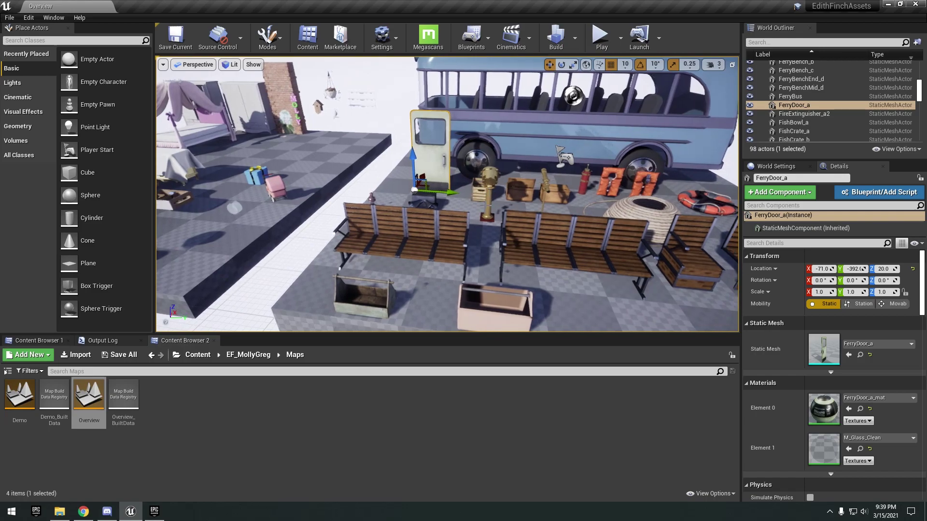
- Select the wooden ferry bench and inspect it and the nearby crates and toolboxes
key(d)
mouse_move(487, 203)
right_down()
mouse_move(485, 225)
mouse_move(470, 204)
right_up()
click(462, 203)
key(w)
scroll(800, 83, up, 1)
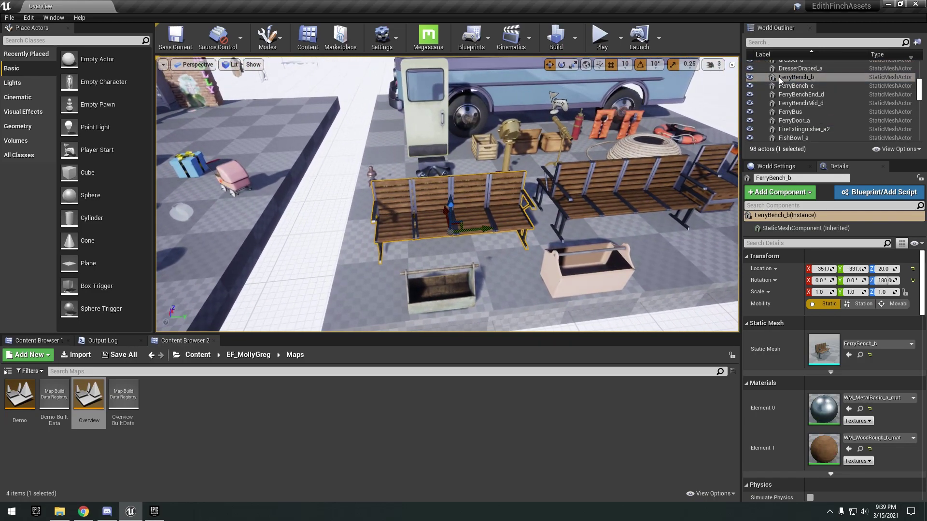
right_drag(642, 126, 714, 128)
key(w)
key(a)
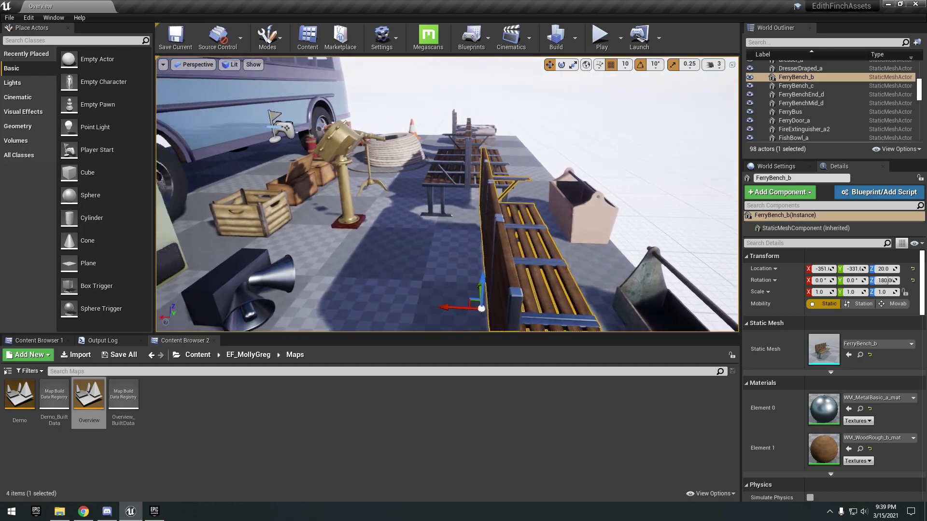
- Select the open gerbil drawer beside the wire cage and examine the miniature furnishings inside it
click(547, 186)
key(w)
right_drag(546, 186, 461, 178)
key(s)
key(a)
click(485, 190)
key(a)
key(a)
key(w)
key(f)
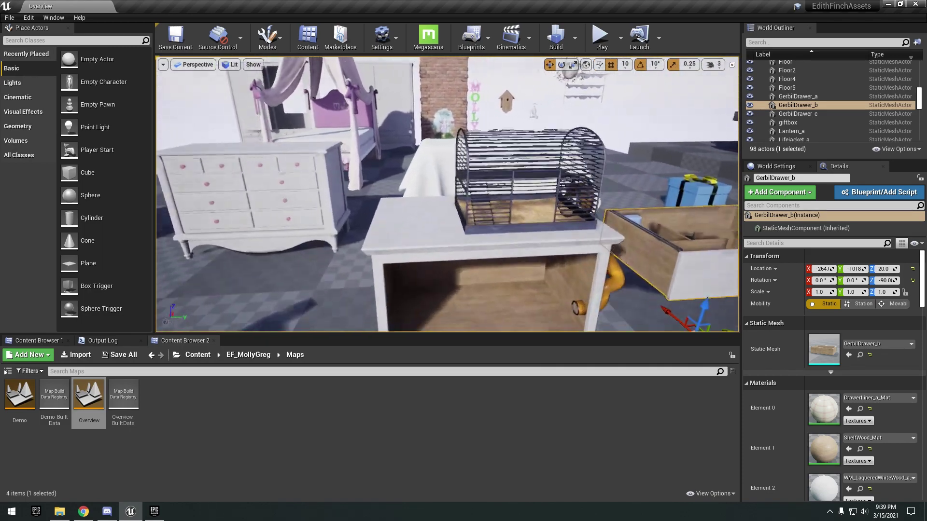
right_drag(498, 202, 513, 199)
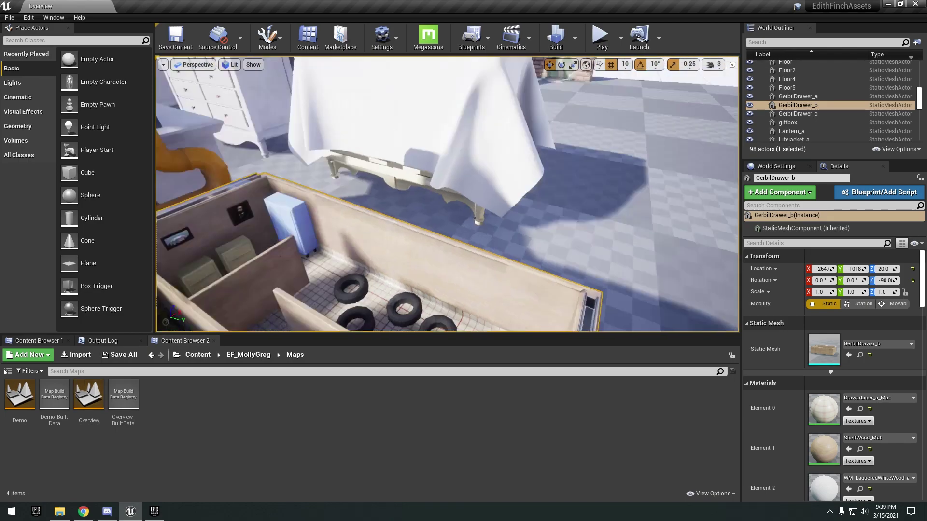
- Select the blue gift box, and inspect the canopy bed, the wardrobes, the bathtub and the step ladder
click(498, 235)
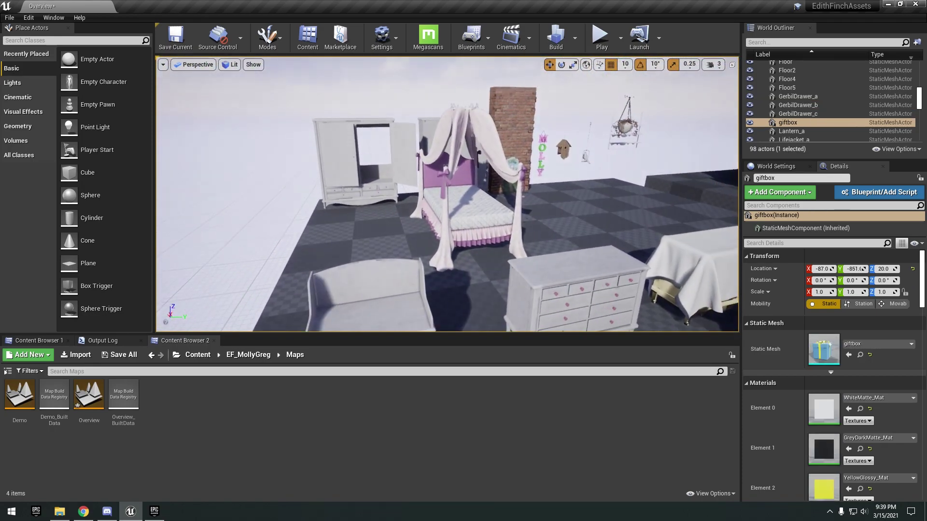
key(s)
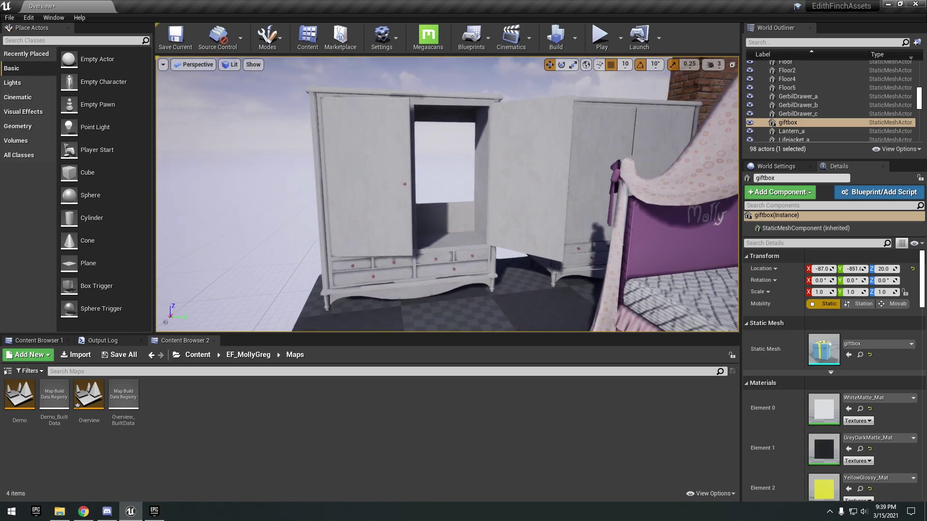
key(d)
right_drag(498, 235, 569, 239)
key(a)
key(s)
key(w)
key(a)
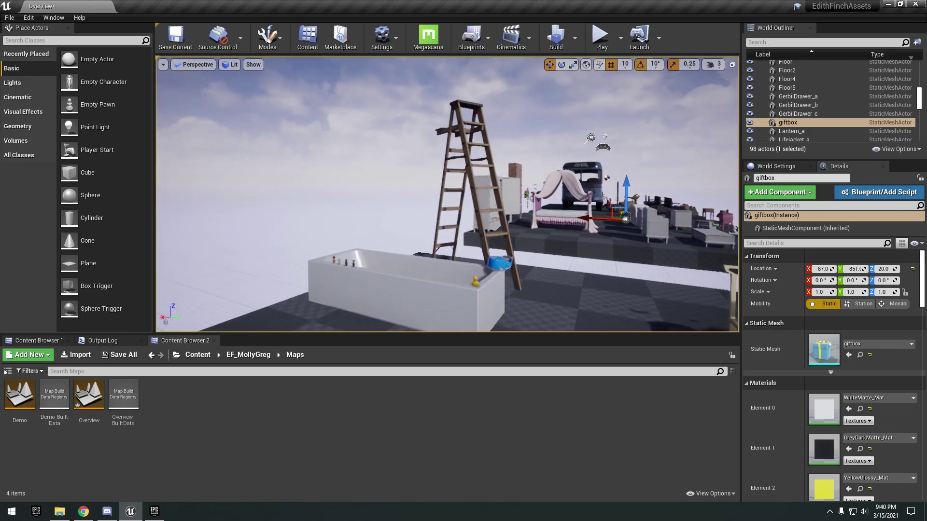
- Select the short snowy owl tree beside the shingled house
key(d)
right_drag(570, 239, 503, 268)
key(s)
key(a)
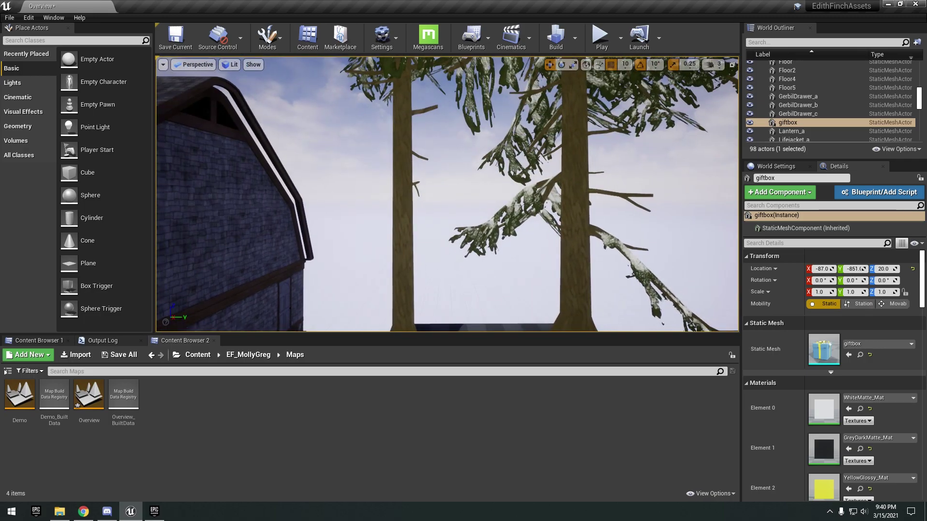
click(499, 223)
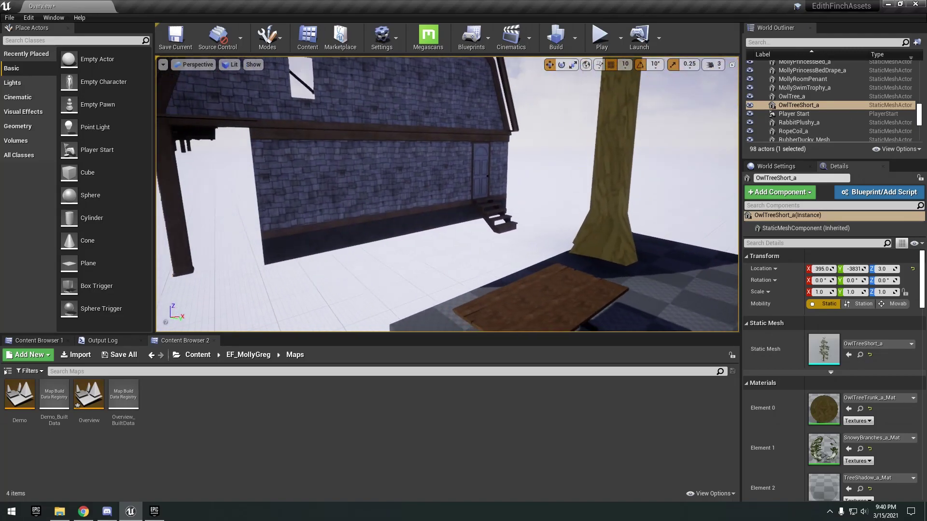
- Examine the house's walls, roof and pergola, and select the dormer window nearest the chimney
click(526, 216)
click(528, 215)
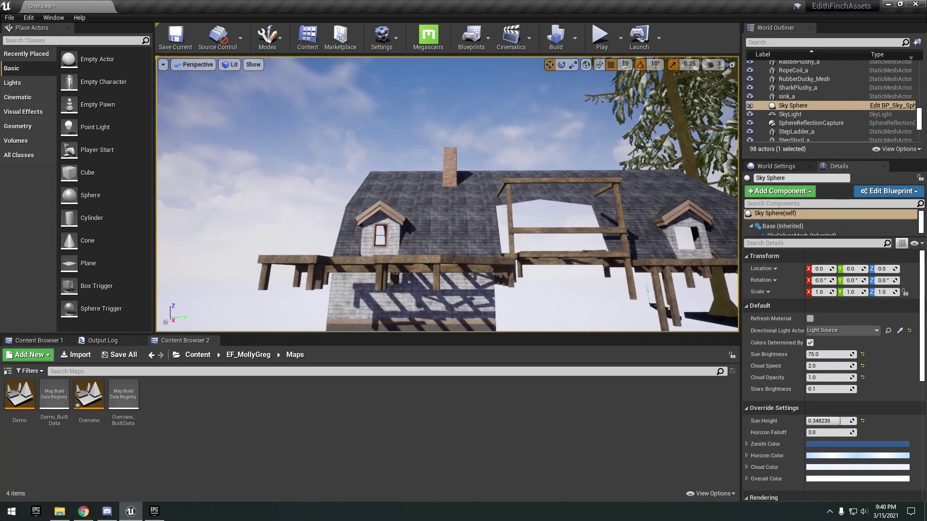
right_drag(503, 201, 449, 185)
click(495, 211)
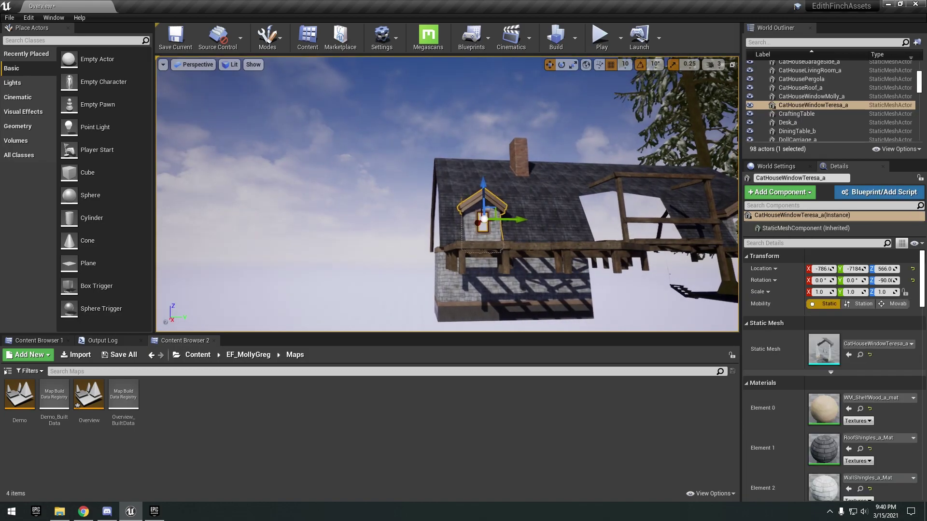
right_drag(494, 211, 647, 215)
- Open the Demo map of the EF_MollyGreg pack and explore the bathroom and the purple bedroom
double_click(20, 396)
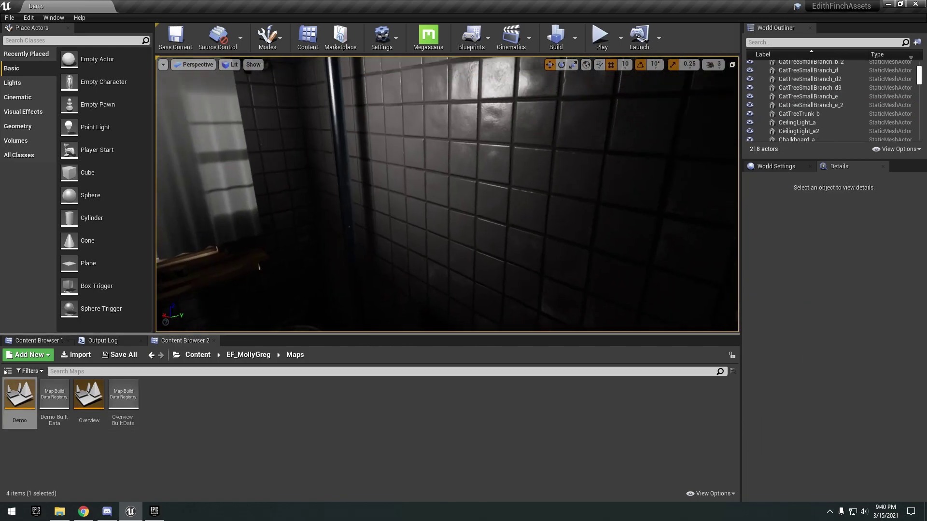
right_drag(447, 194, 806, 195)
key(w)
key(w)
key(s)
key(w)
key(w)
key(s)
key(w)
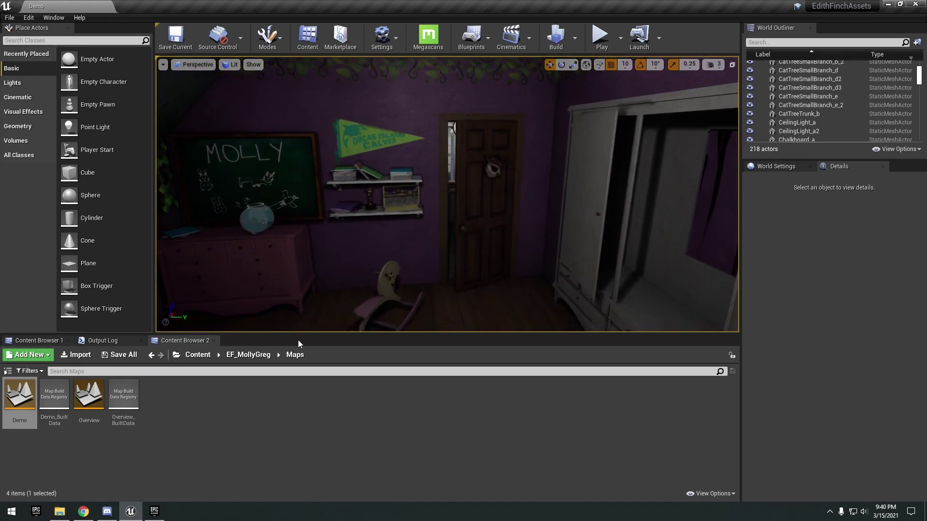
- Go to the Maps folder of the EF_Sam pack and open its Overview map
click(249, 355)
click(219, 354)
click(237, 418)
double_click(54, 398)
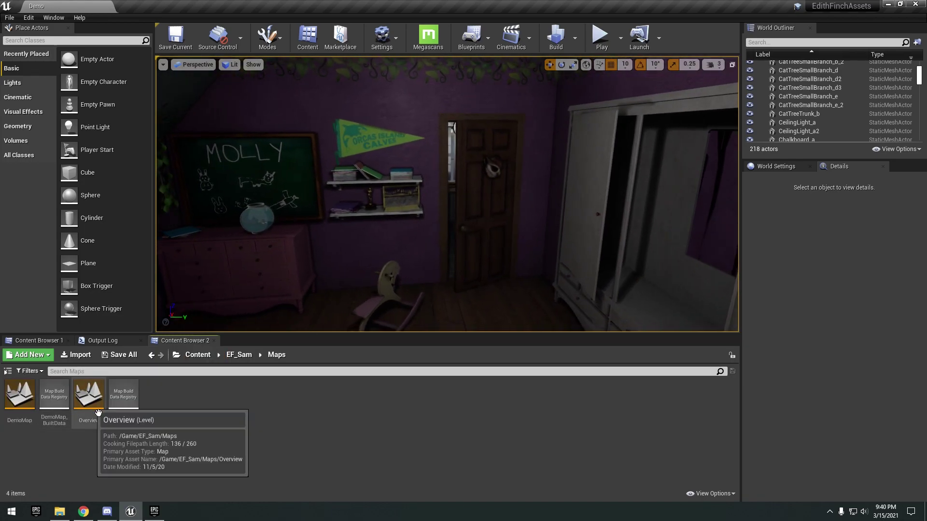
double_click(91, 403)
- Inspect the wooden bed and bedroom props, selecting the writing desk and the American flag
right_drag(410, 217, 357, 268)
key(w)
key(w)
key(w)
right_drag(441, 211, 483, 217)
key(a)
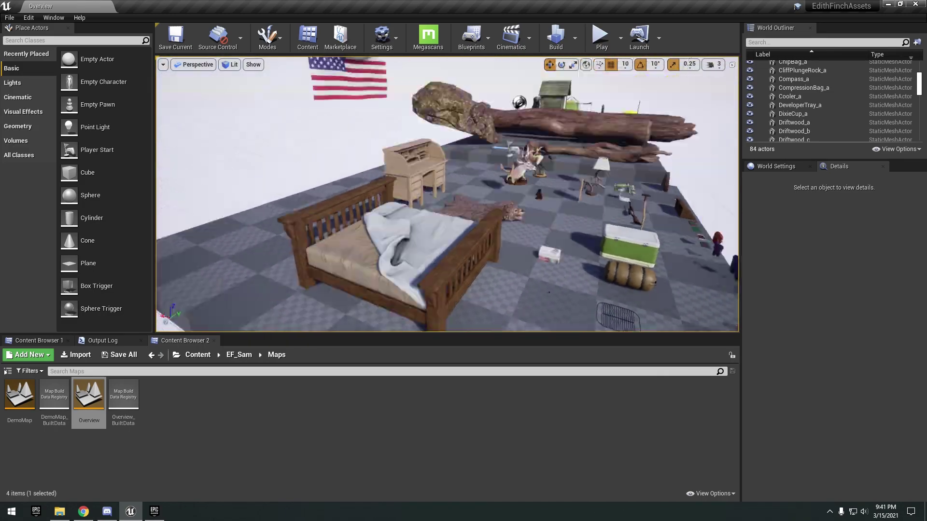
click(432, 230)
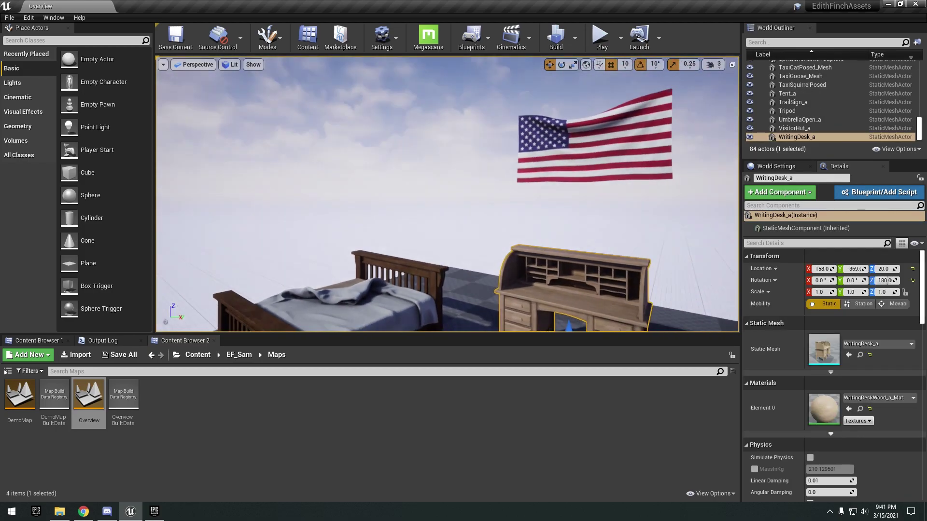
right_drag(432, 230, 453, 216)
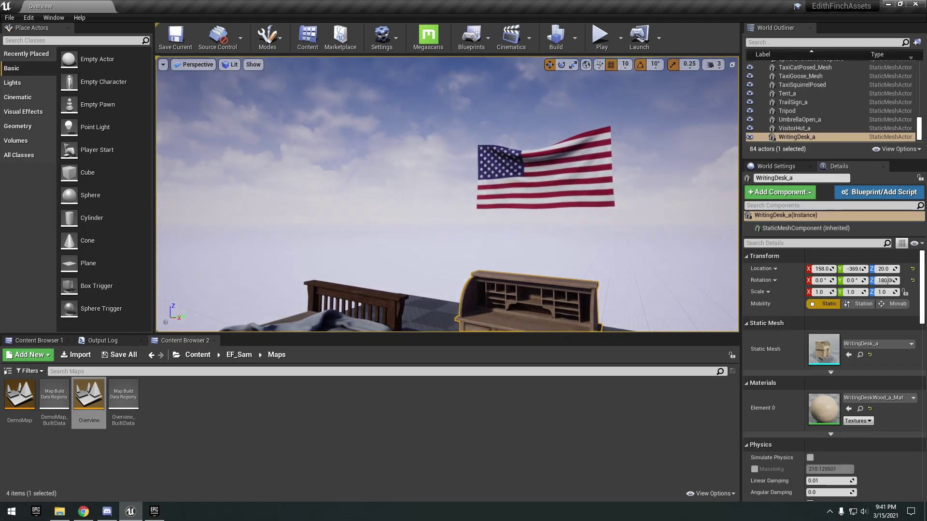
click(585, 196)
right_drag(585, 195, 627, 256)
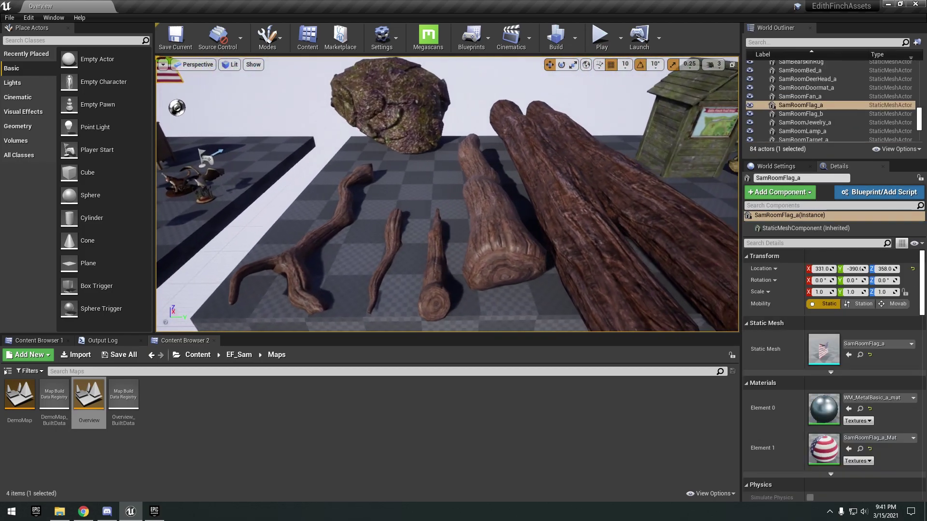
- Select the forked driftwood branch and a large dark driftwood log, and inspect the national park campsite props
click(574, 203)
right_drag(575, 202, 543, 222)
click(404, 217)
click(287, 205)
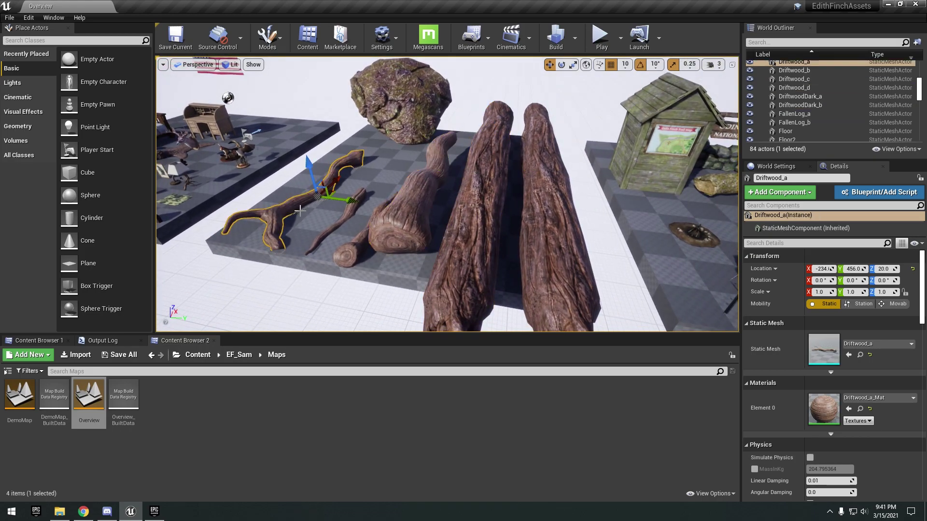
click(534, 222)
scroll(534, 222, down, 3)
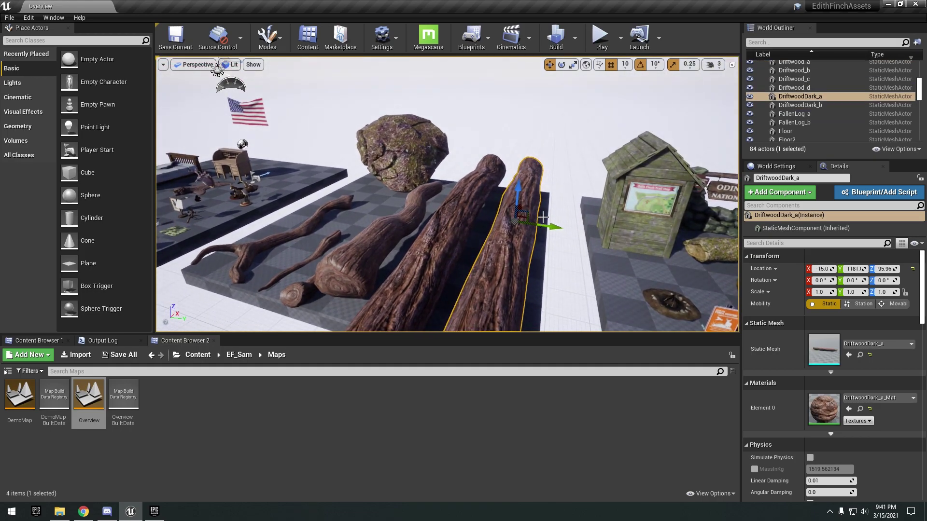
right_drag(542, 217, 572, 175)
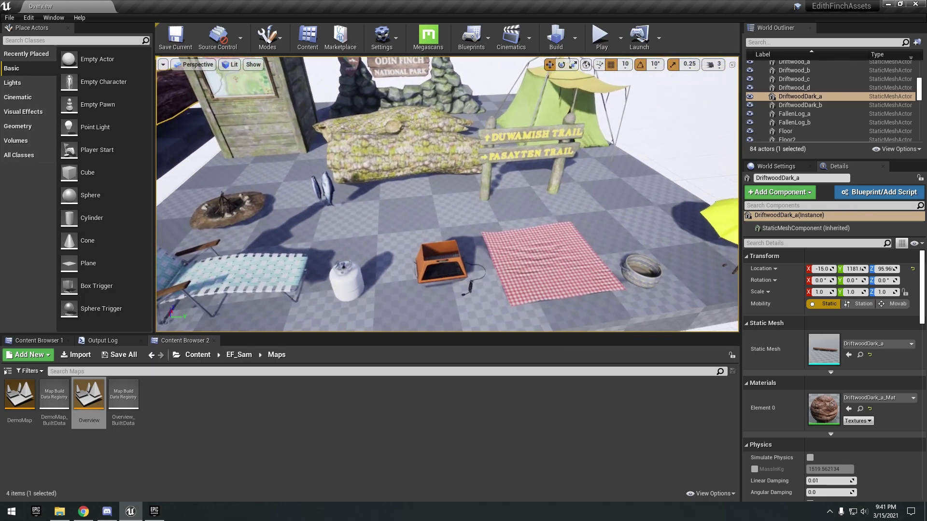
key(Left)
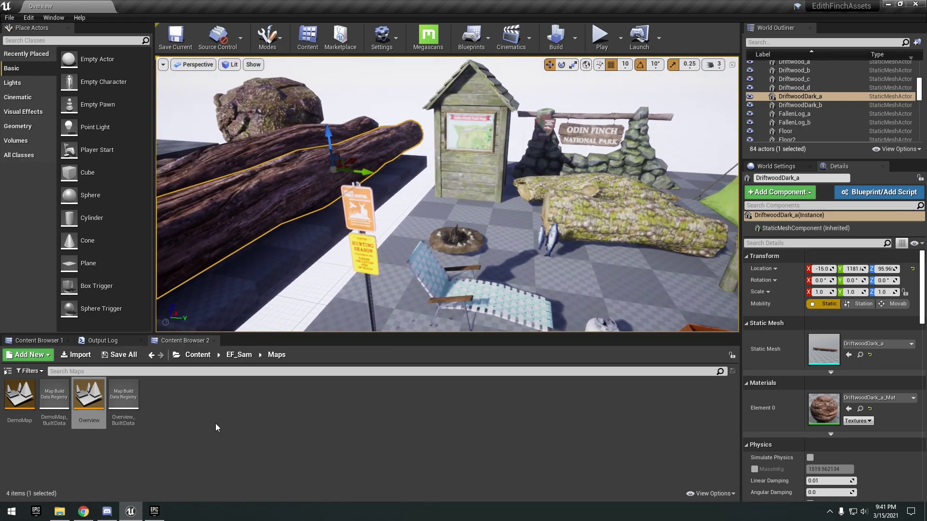
- Open DemoMap of the EF_Sam pack and look around the green attic room
double_click(19, 395)
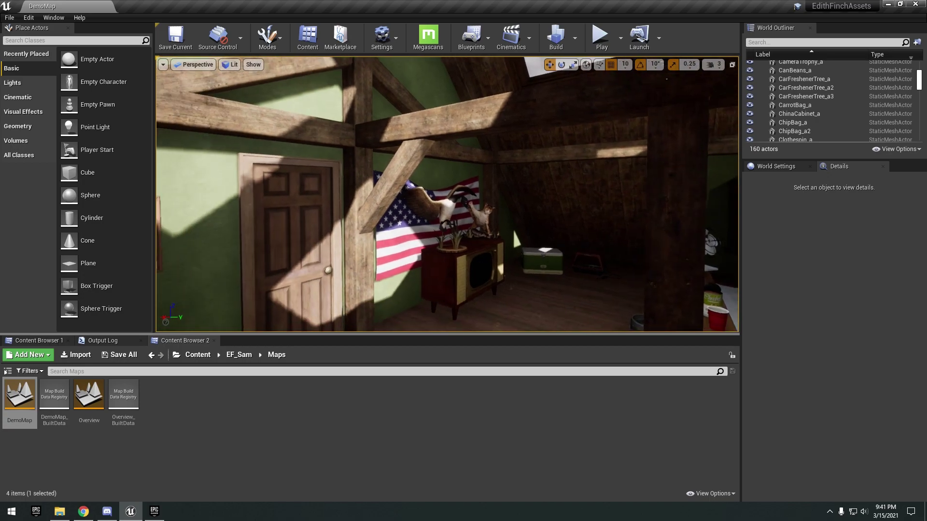
right_drag(447, 194, 569, 230)
mouse_move(488, 217)
right_down()
mouse_move(455, 233)
mouse_move(289, 218)
mouse_move(280, 230)
mouse_move(287, 220)
mouse_move(522, 226)
mouse_move(411, 231)
mouse_move(521, 242)
mouse_move(574, 217)
mouse_move(661, 223)
mouse_move(657, 214)
mouse_move(476, 231)
right_up()
click(455, 234)
key(s)
key(a)
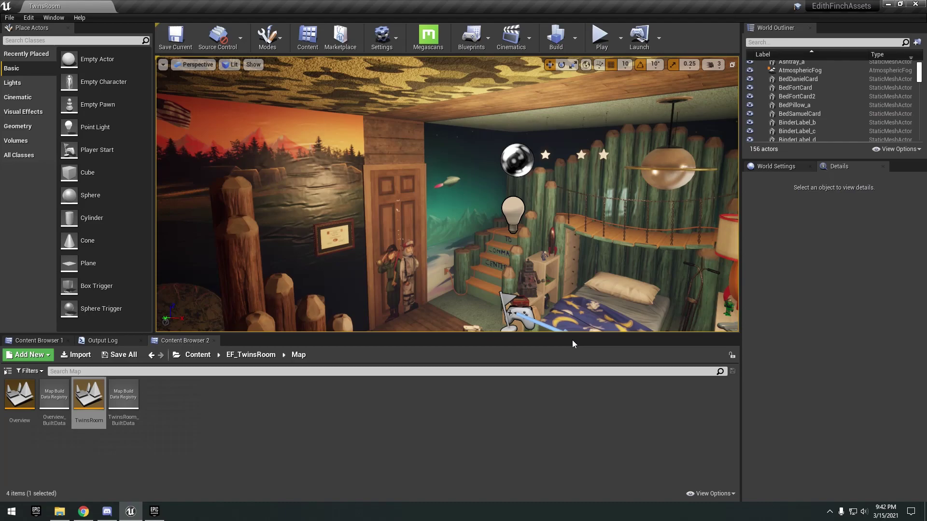
- Explore the bedroom in the TwinsRoom map, viewing the beds, desk and windows and the dresser with toys
right_drag(538, 265, 652, 264)
key(a)
right_drag(482, 195, 551, 240)
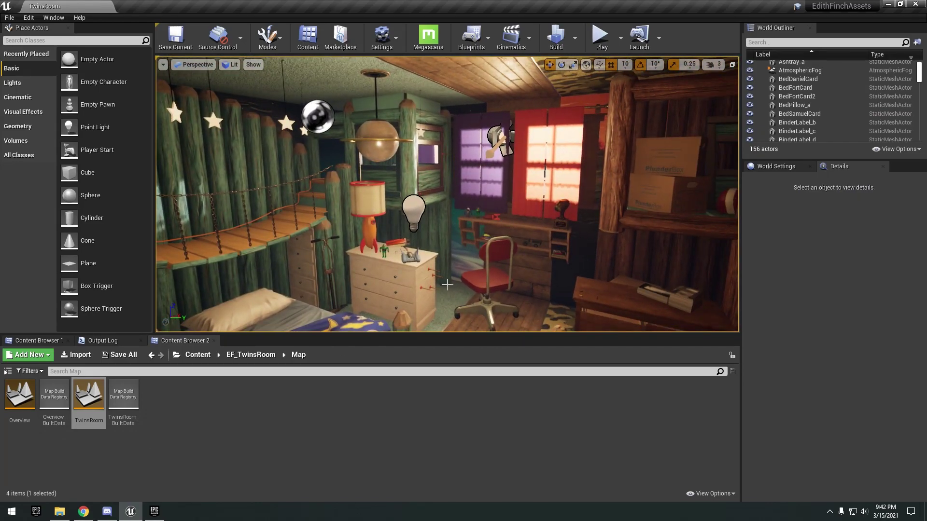
right_drag(462, 277, 464, 296)
key(w)
key(w)
right_drag(509, 238, 497, 231)
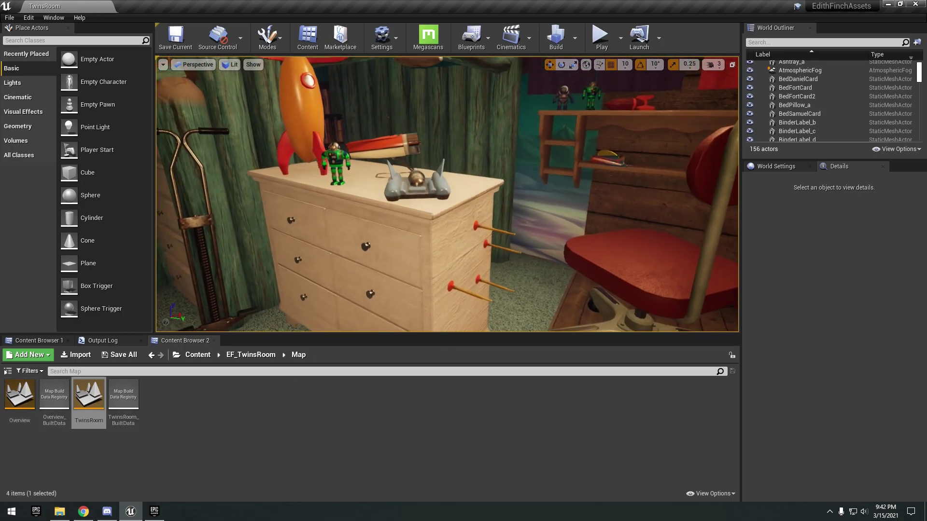
- Examine the Fort Calvin bed, the Command Center stairs and the surrounding toys in the TwinsRoom map
right_drag(450, 281, 519, 236)
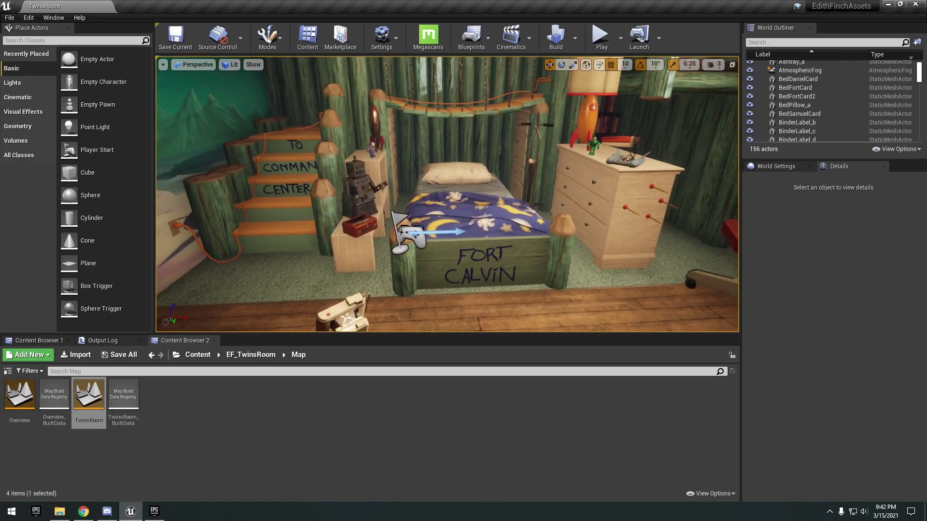
right_drag(413, 233, 455, 261)
mouse_move(560, 225)
right_down()
mouse_move(562, 236)
mouse_move(564, 228)
right_up()
right_drag(392, 266, 258, 268)
key(w)
right_drag(562, 232, 448, 214)
- Open the Overview map of the EF_TwinsRoom pack and view the handwritten label cards up close
double_click(19, 401)
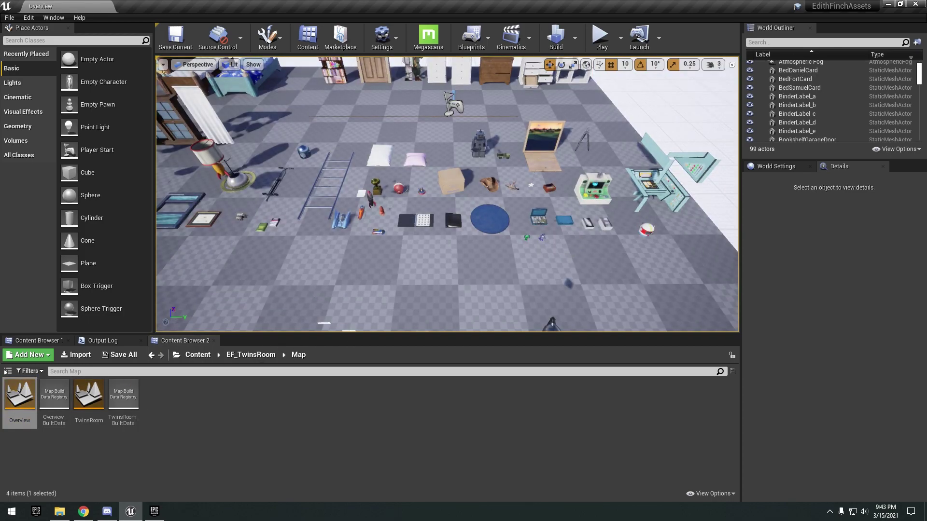
right_drag(447, 194, 485, 215)
key(w)
right_drag(585, 269, 619, 229)
key(s)
key(a)
scroll(584, 249, up, 8)
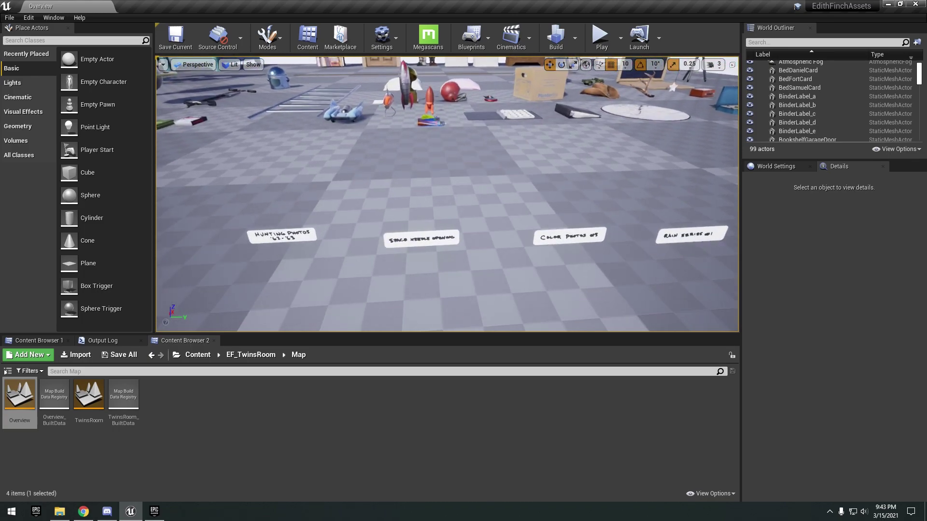
- Scale the red-finned toy rocket SpaceshipToy_a uniformly to 17.5 and delete it from the Overview map
right_drag(264, 211, 186, 192)
key(s)
key(w)
key(d)
key(s)
mouse_move(382, 220)
right_down()
mouse_move(381, 229)
mouse_move(401, 223)
mouse_move(383, 218)
right_up()
key(w)
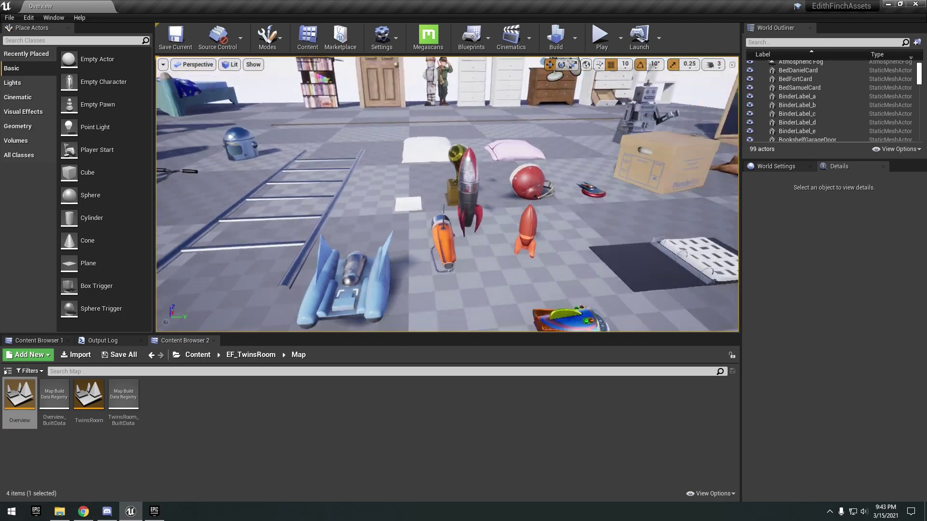
click(457, 204)
scroll(461, 232, down, 1)
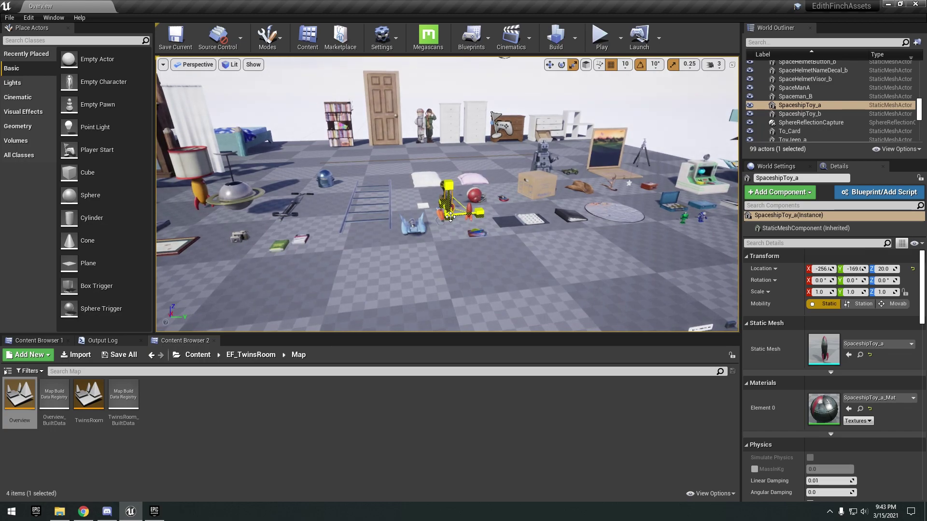
drag(450, 217, 514, 223)
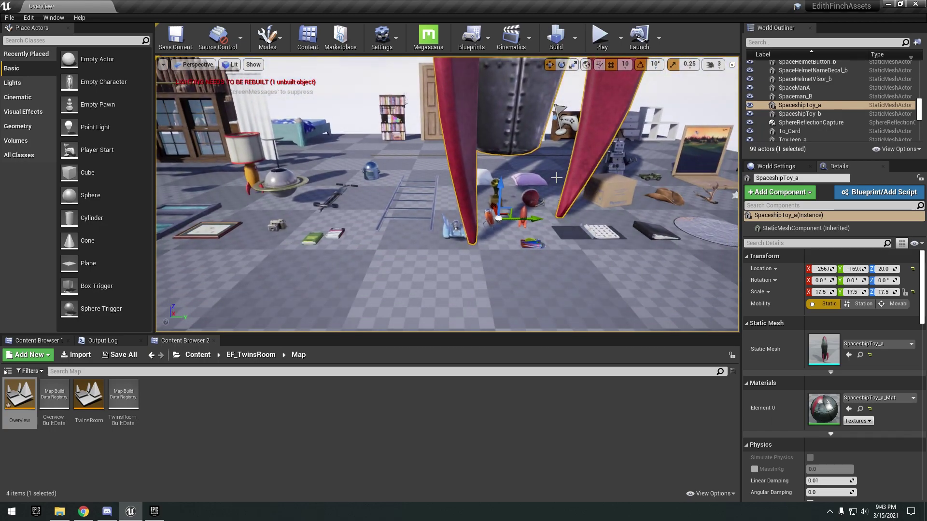
key(Delete)
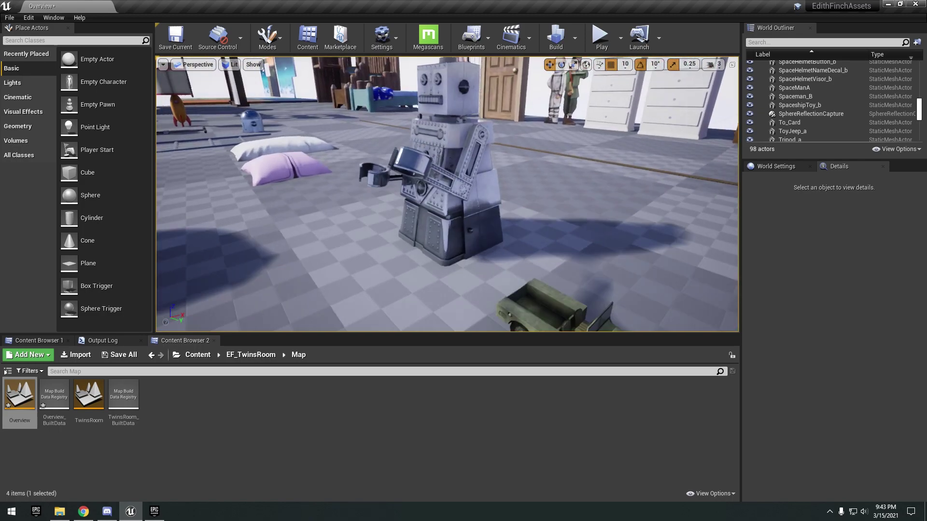
- Inspect the beds and log play structure, selecting the rope bridge and the brown log fort TwinsRoomFort_a
right_drag(447, 194, 560, 195)
key(w)
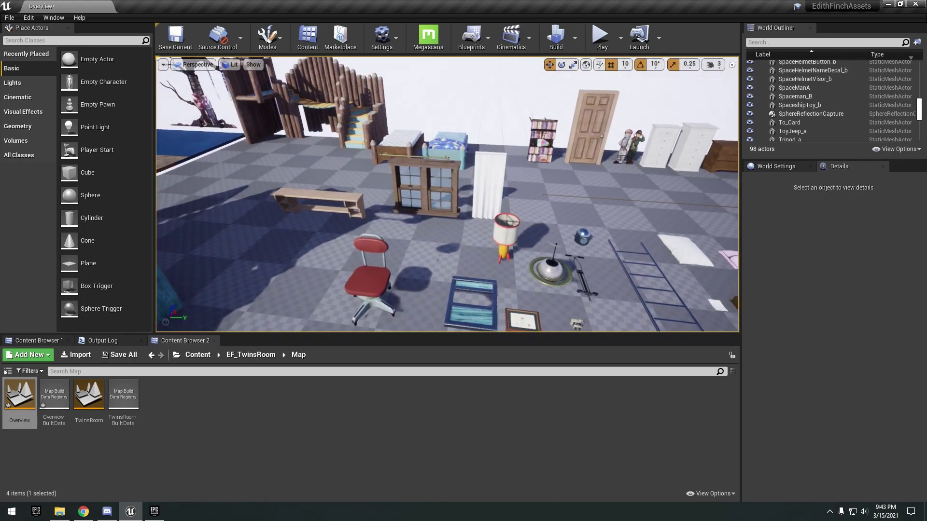
key(w)
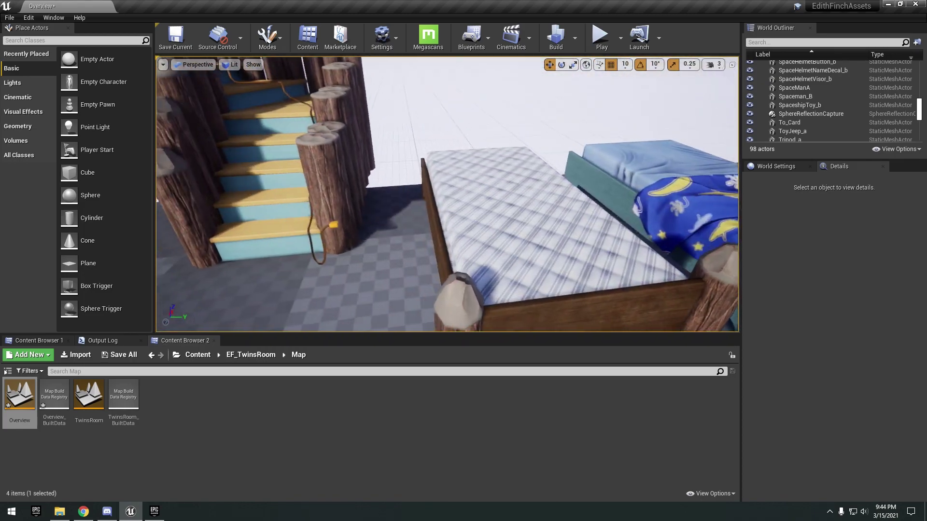
click(441, 242)
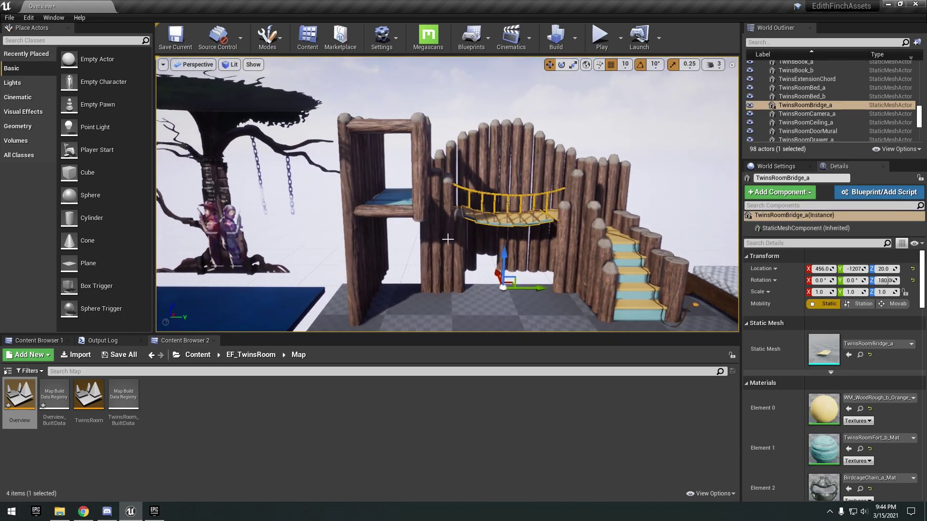
click(541, 247)
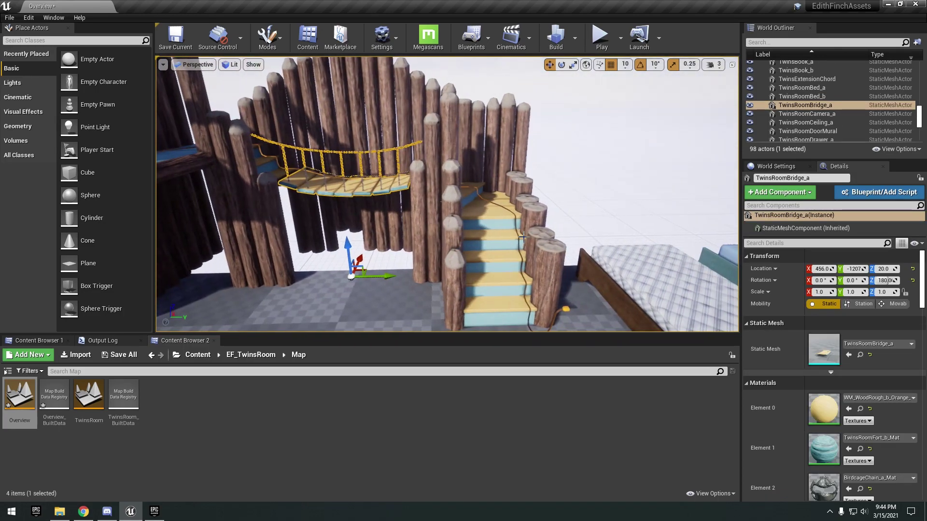
click(437, 231)
key(f)
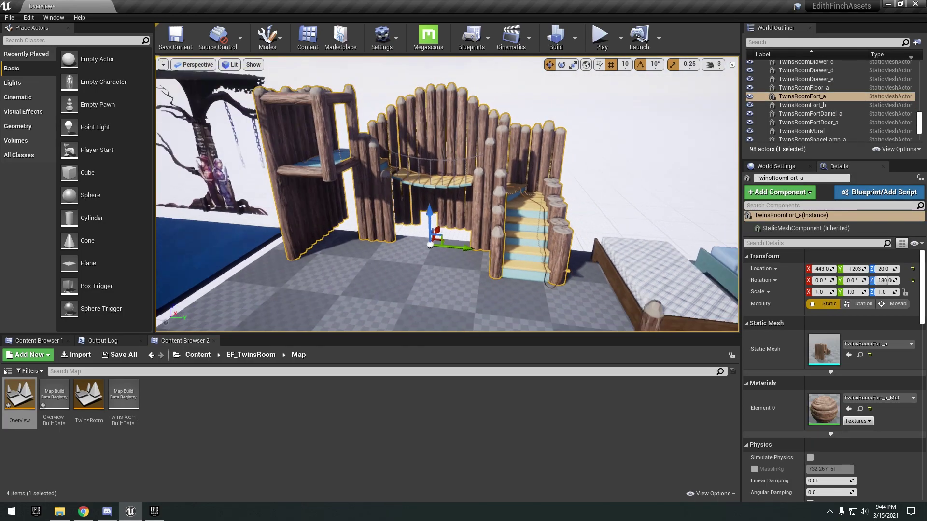
- Inspect the room's structural panels, selecting the blue and orange ceiling and the wall piece TwinsRoomWall_d
right_drag(447, 203, 357, 193)
click(447, 202)
right_drag(472, 221, 429, 213)
click(487, 215)
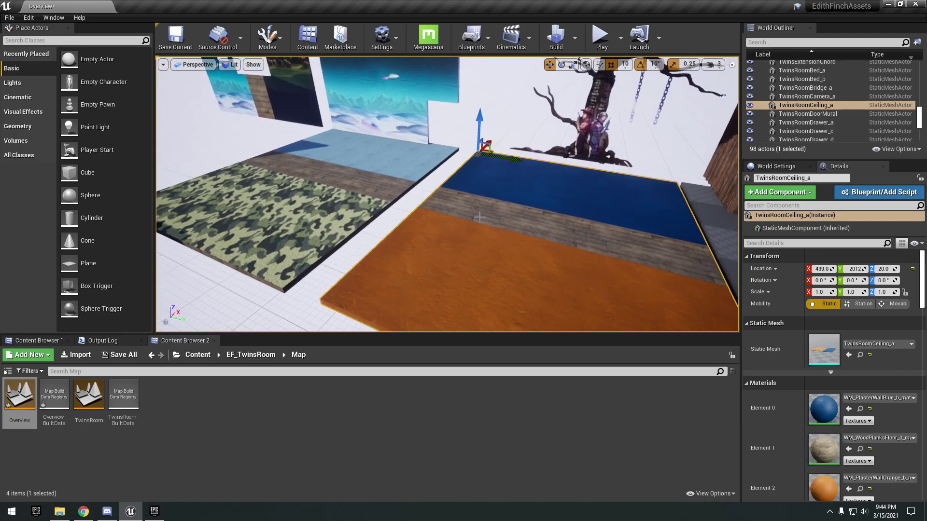
click(357, 209)
mouse_move(357, 208)
right_down()
mouse_move(435, 207)
mouse_move(347, 198)
right_up()
right_drag(424, 231, 423, 231)
click(423, 230)
- Return to the Content folder and select all the asset pack folders from EF_Barbra to EF_TwinsRoom
click(254, 355)
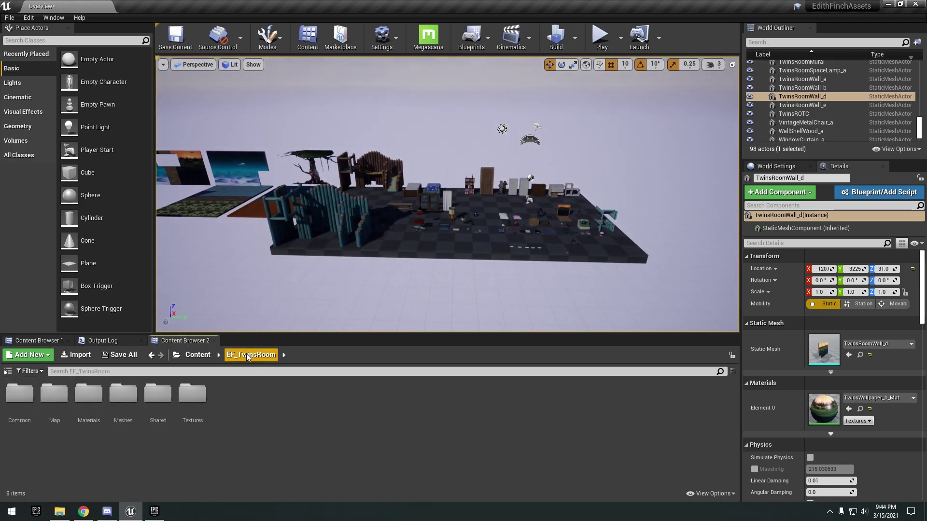
click(198, 355)
click(342, 408)
shift+click(19, 421)
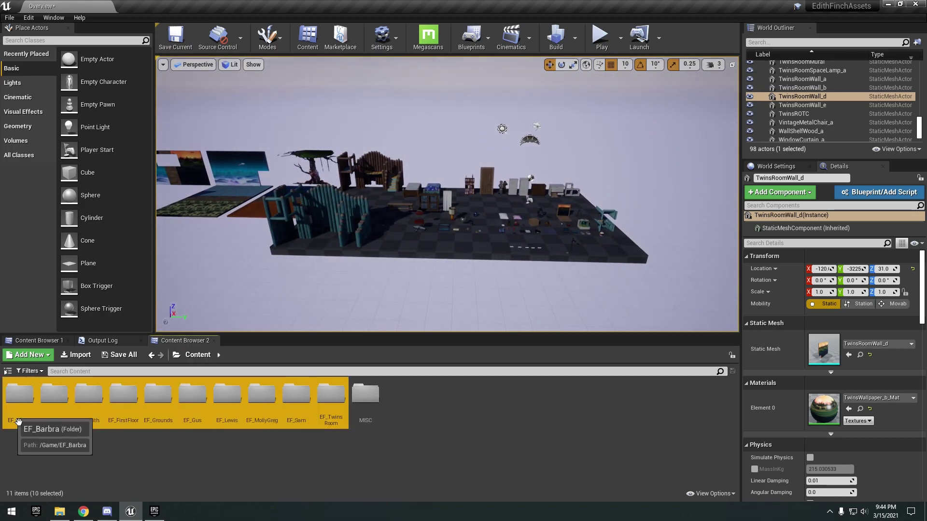
- Switch to the Epic Games Launcher and review the Marketplace results for "edith and finch", leaving the launcher minimized
click(155, 511)
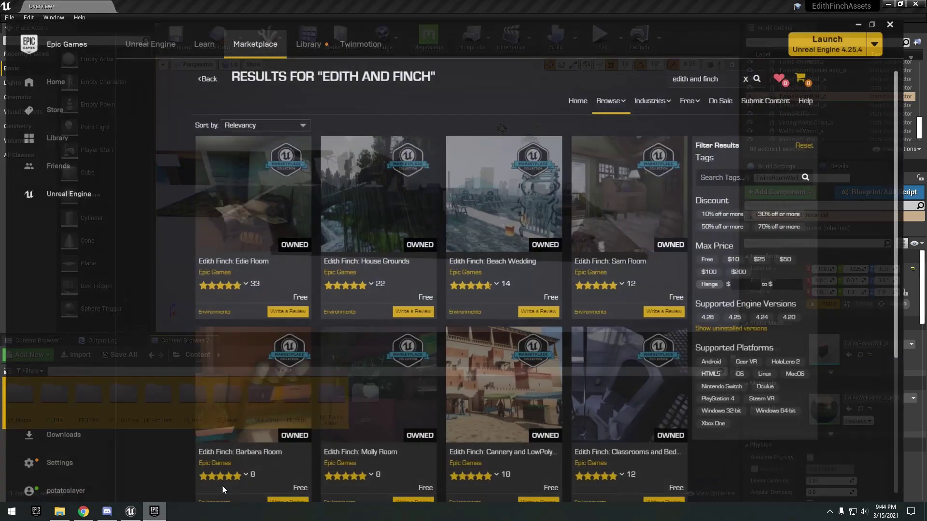
scroll(541, 173, down, 5)
scroll(541, 173, up, 5)
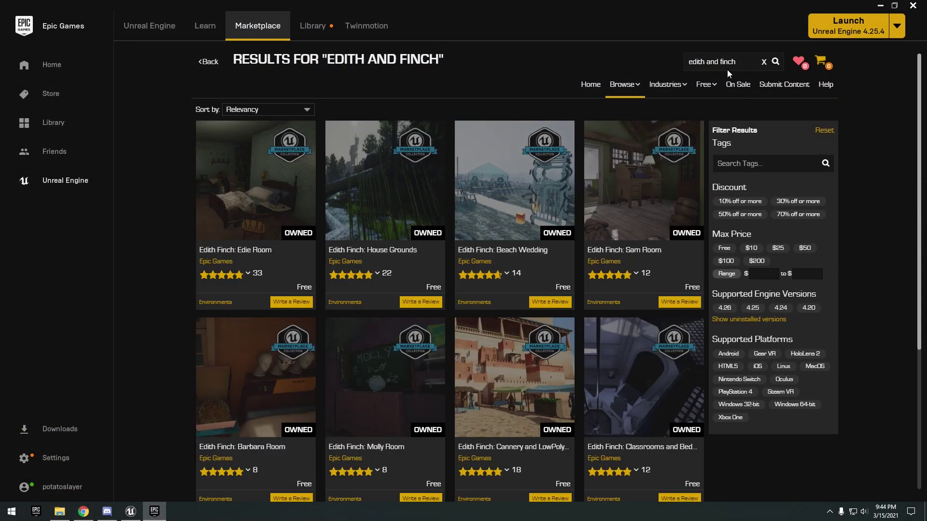
scroll(575, 144, down, 4)
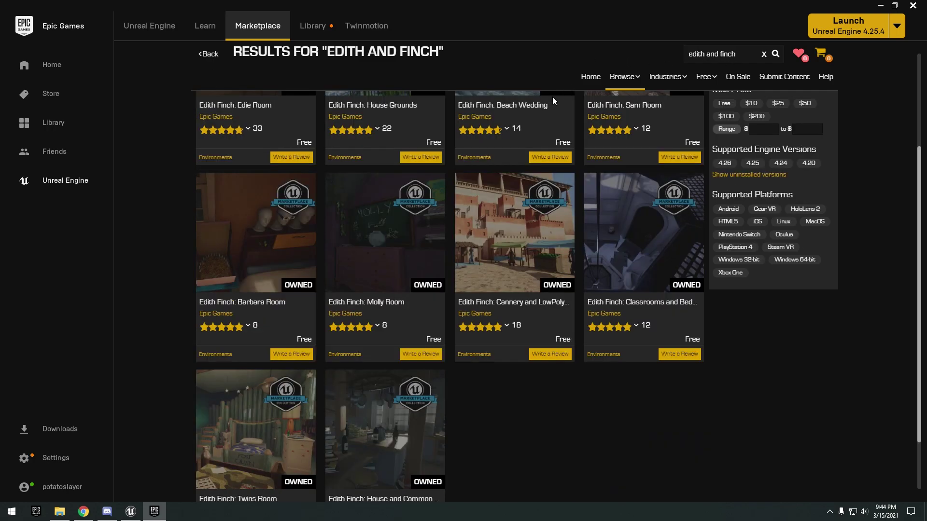
scroll(306, 152, up, 4)
scroll(629, 221, down, 4)
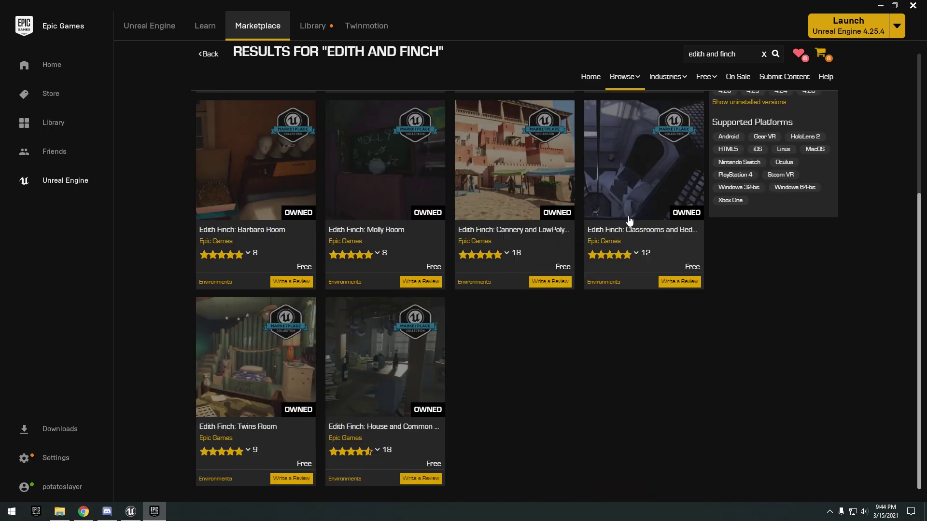
click(881, 6)
- Look over the toys, furniture and small props laid out on the checkered floor of the Overview map
key(w)
right_drag(710, 159, 692, 224)
key(w)
key(s)
mouse_move(514, 201)
right_down()
mouse_move(512, 193)
mouse_move(483, 194)
mouse_move(514, 202)
right_up()
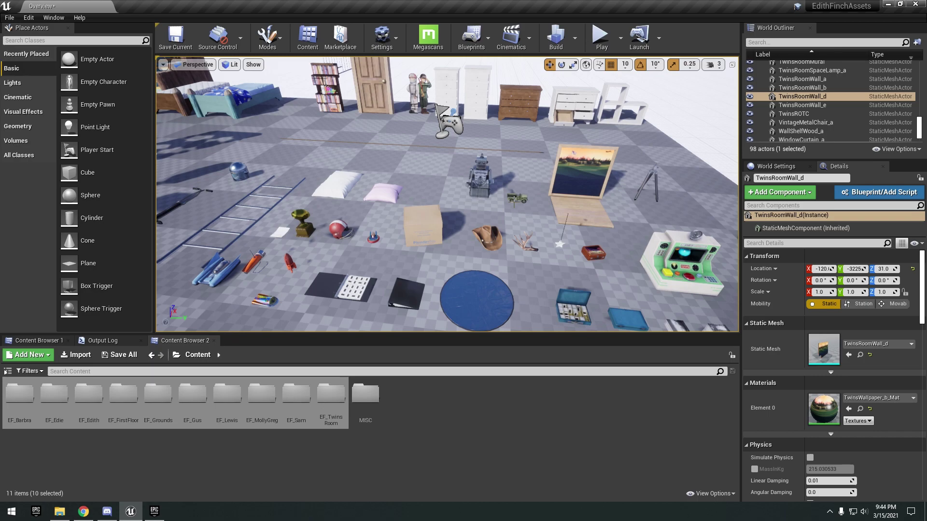
right_drag(508, 203, 567, 172)
key(w)
key(w)
key(s)
key(w)
right_drag(540, 230, 540, 239)
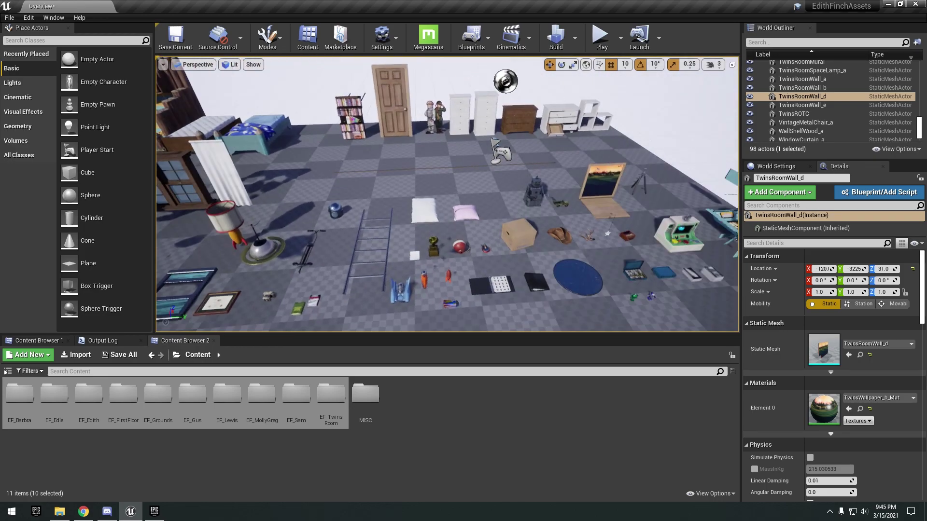
- View the whole Overview layout from a distance, including the teal log fort and its far side
right_drag(447, 194, 370, 169)
key(w)
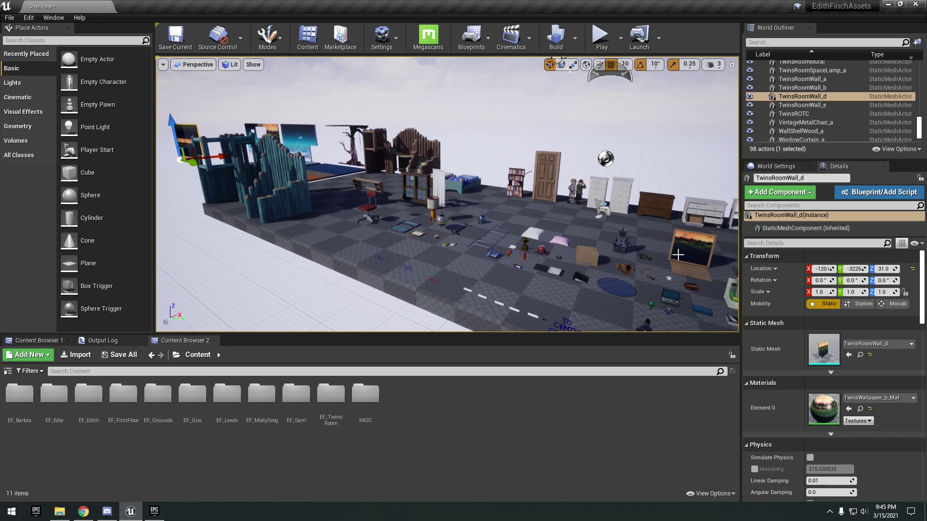
key(w)
right_drag(635, 216, 661, 182)
key(s)
key(w)
key(a)
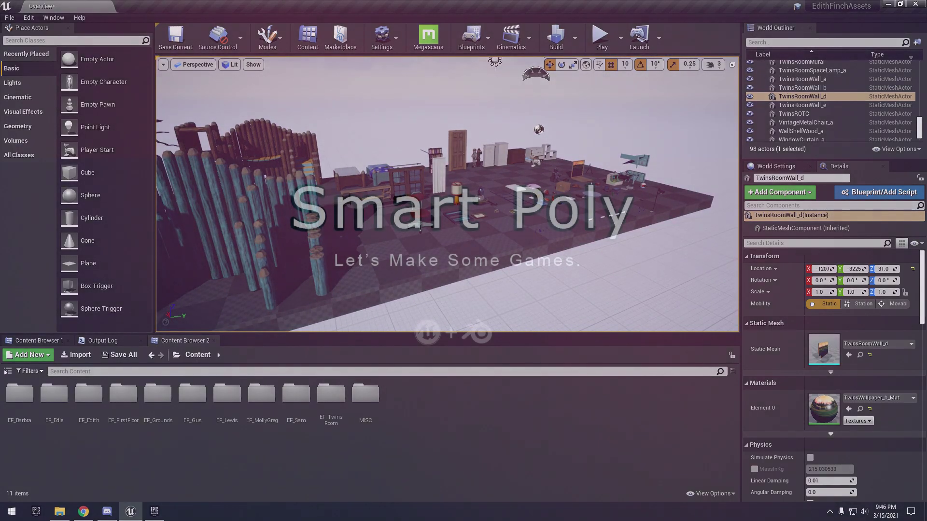